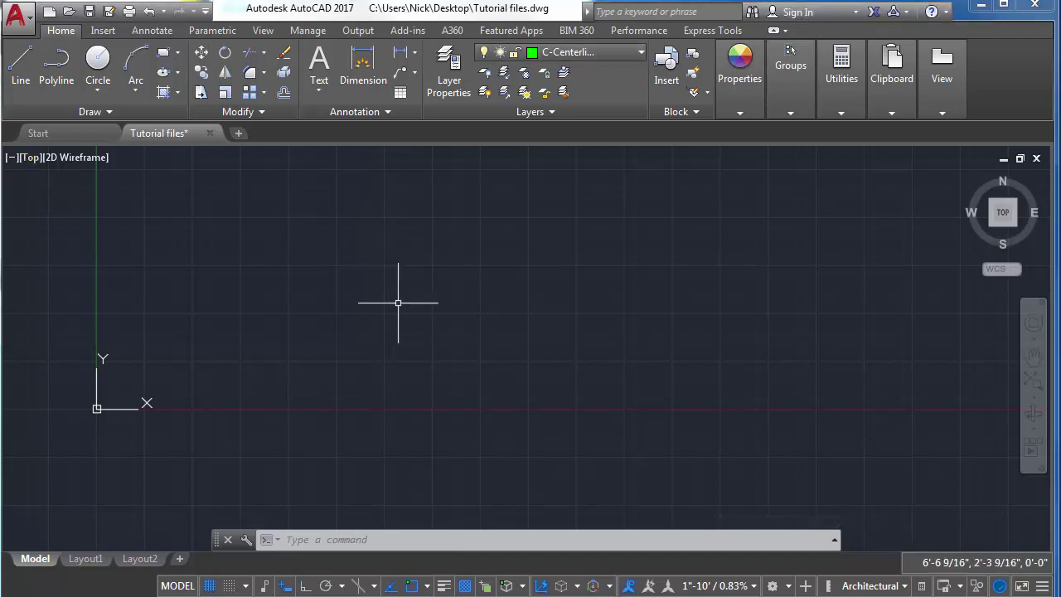
# Turn on Ortho and draw a 5' horizontal practice line
pyautogui.press('l')
pyautogui.press('Return')
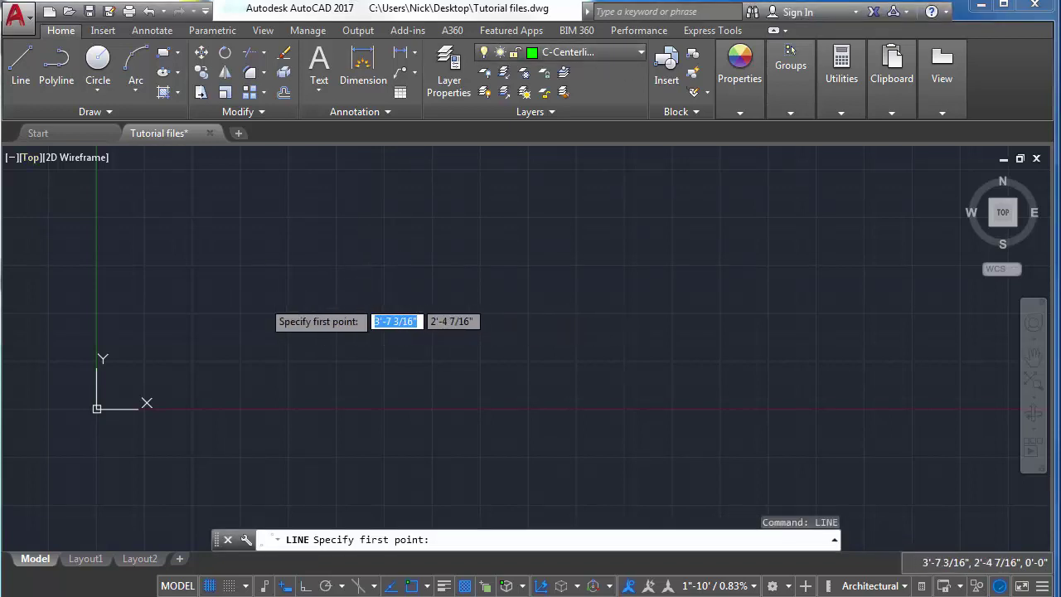
pyautogui.click(262, 300)
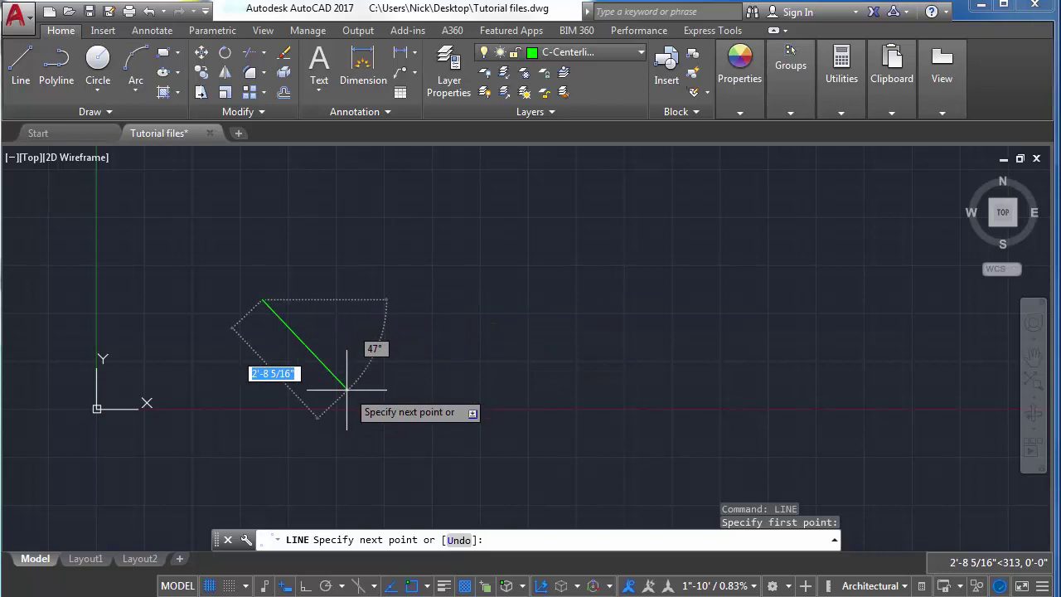
pyautogui.click(304, 586)
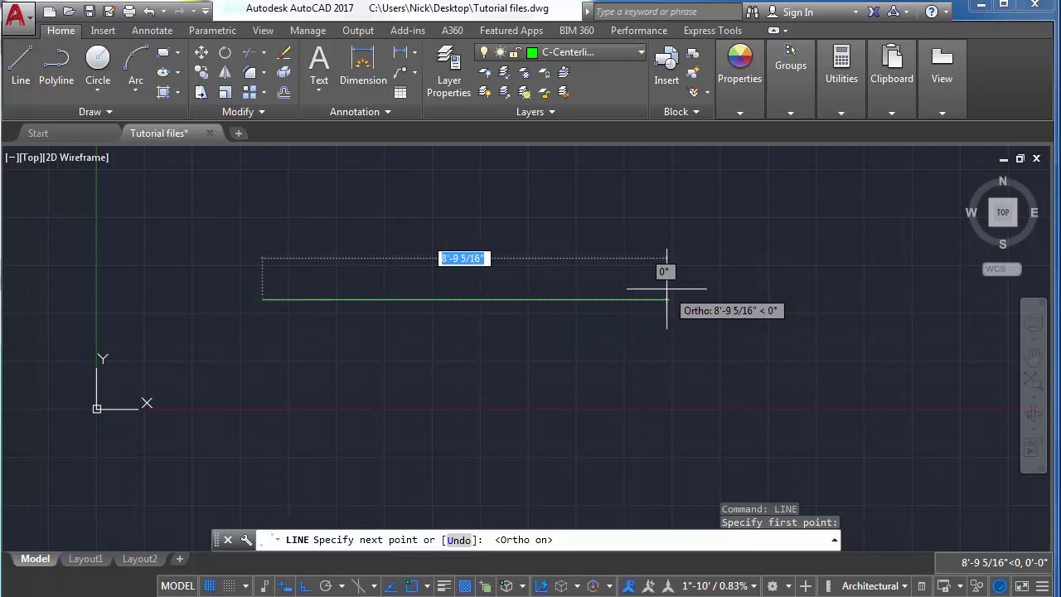
pyautogui.write("5'")
pyautogui.press('Return')
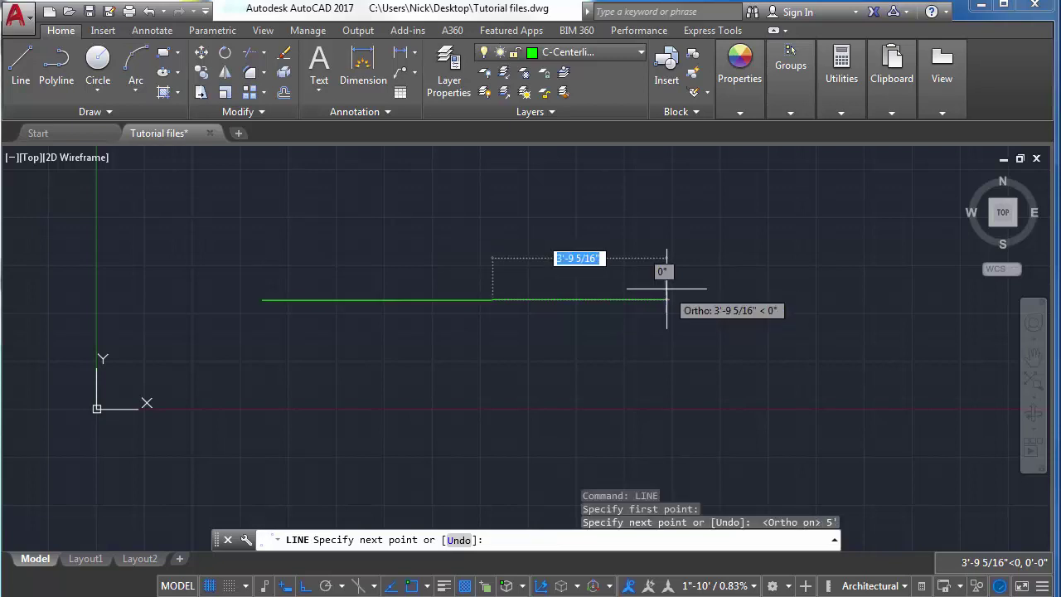
pyautogui.press('Return')
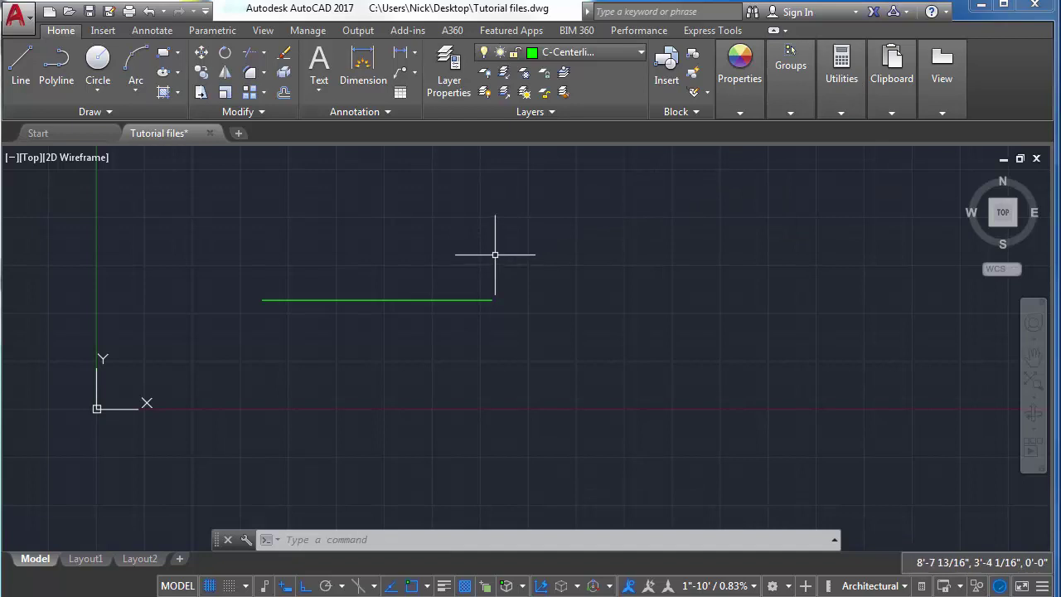
# Erase the practice line with E, undo, then window-select it and delete it
pyautogui.write('E')
pyautogui.press('Return')
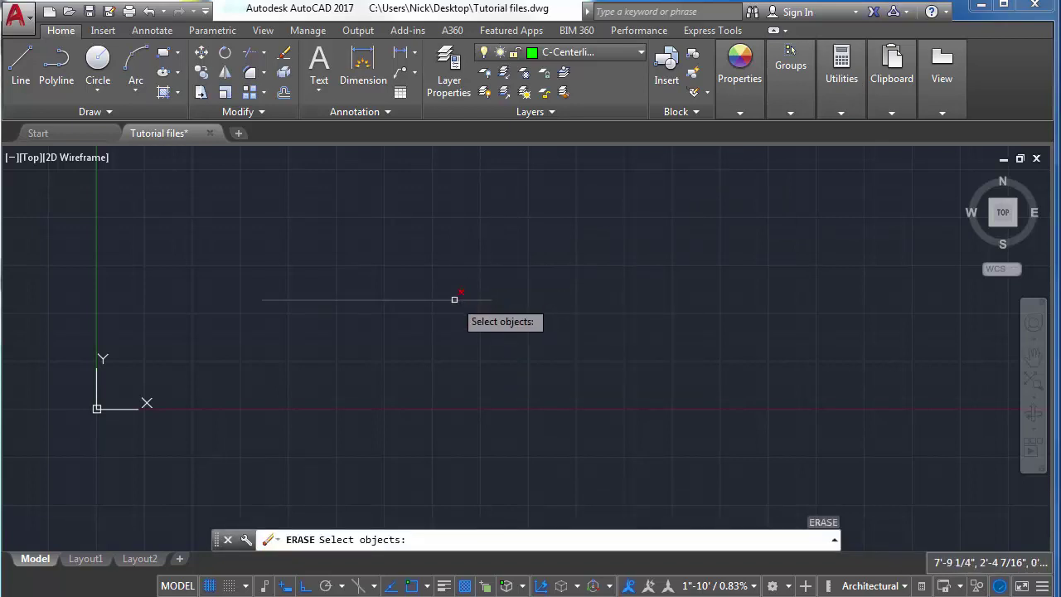
pyautogui.click(454, 300)
pyautogui.press('Return')
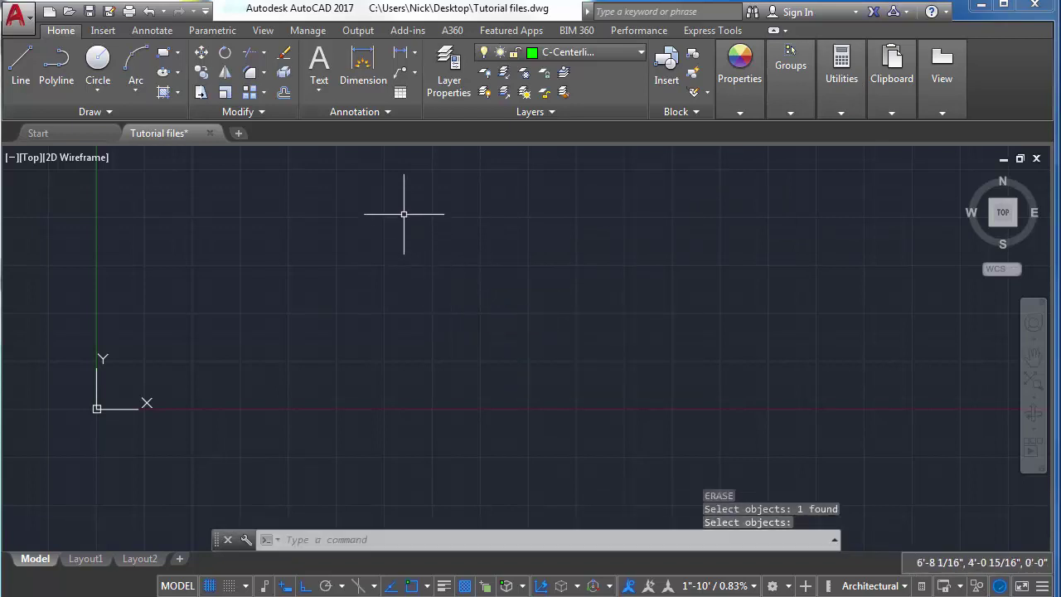
pyautogui.hotkey('ctrl', 'z')
pyautogui.click(431, 262)
pyautogui.click(400, 305)
pyautogui.press('Delete')
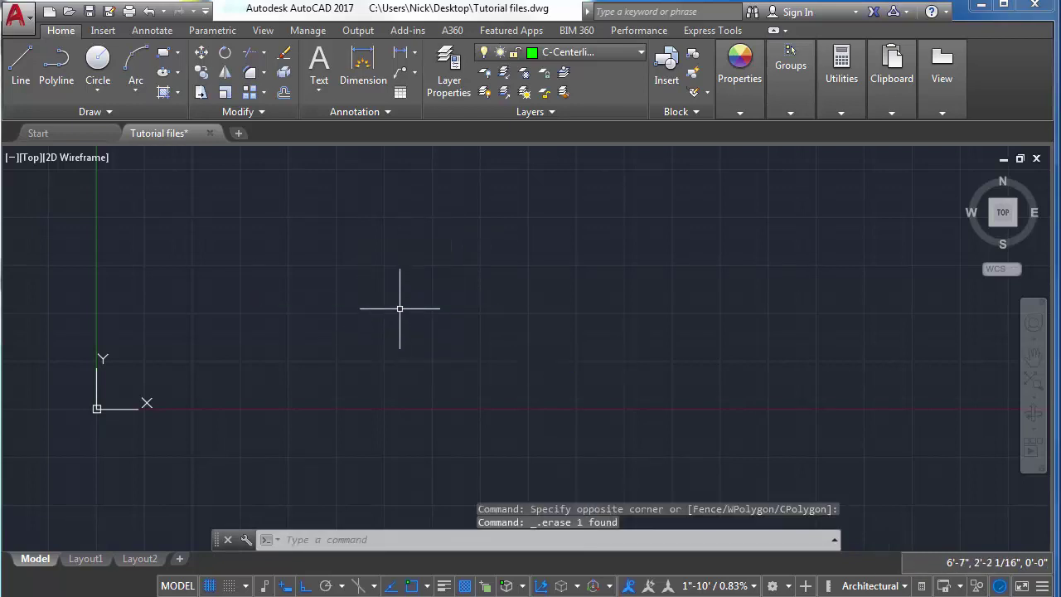
pyautogui.click(68, 73)
pyautogui.click(267, 314)
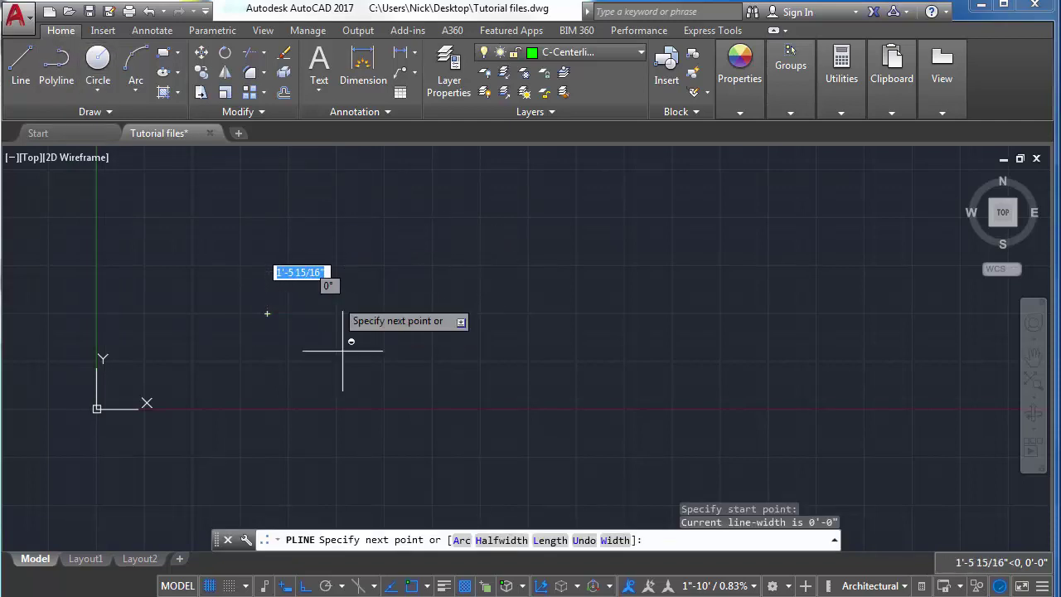
pyautogui.click(286, 586)
pyautogui.click(305, 586)
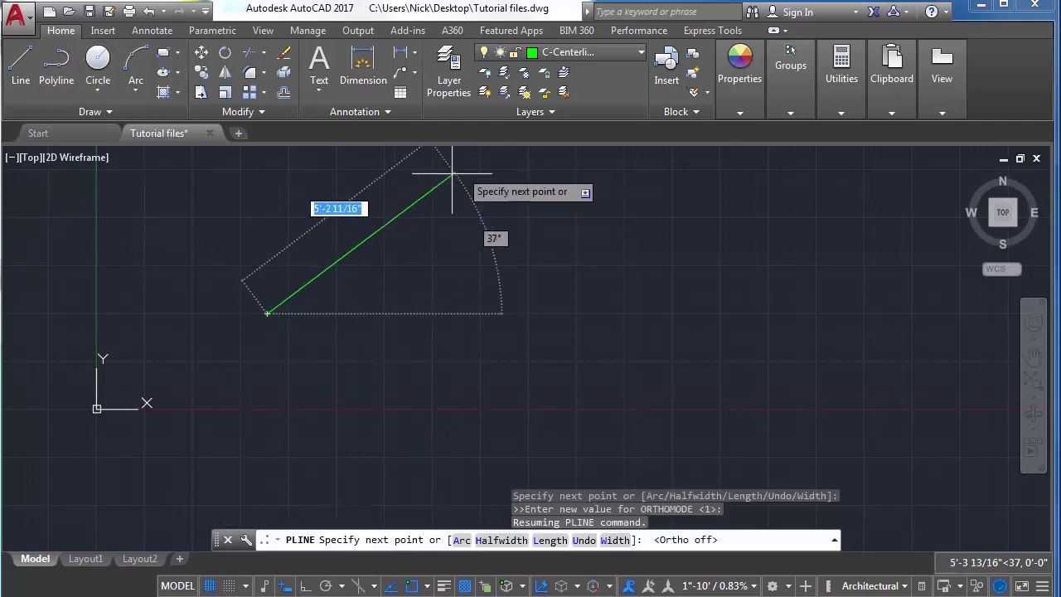
pyautogui.click(450, 176)
pyautogui.click(763, 259)
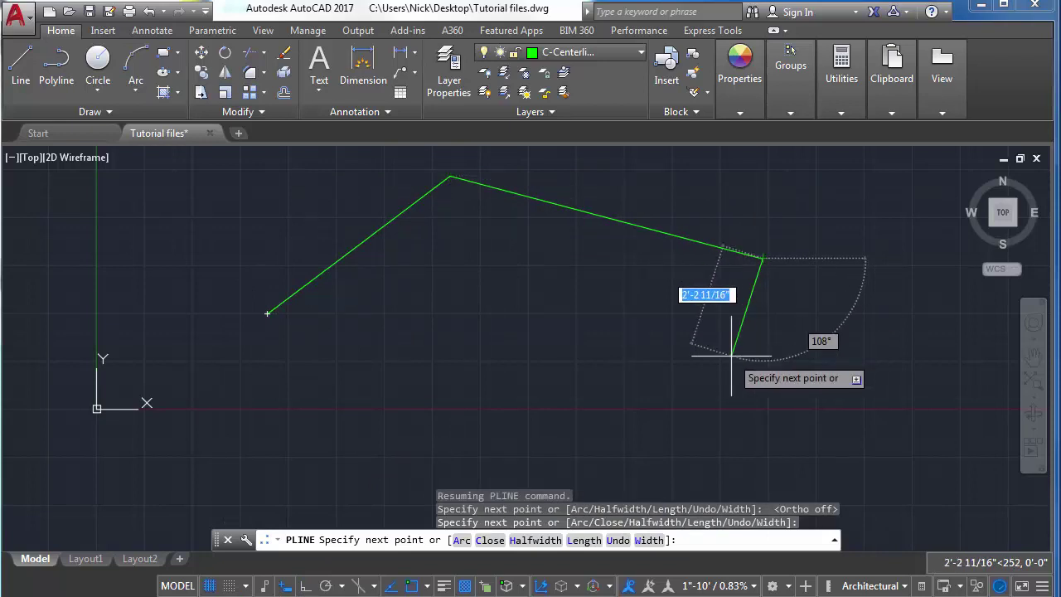
pyautogui.click(699, 350)
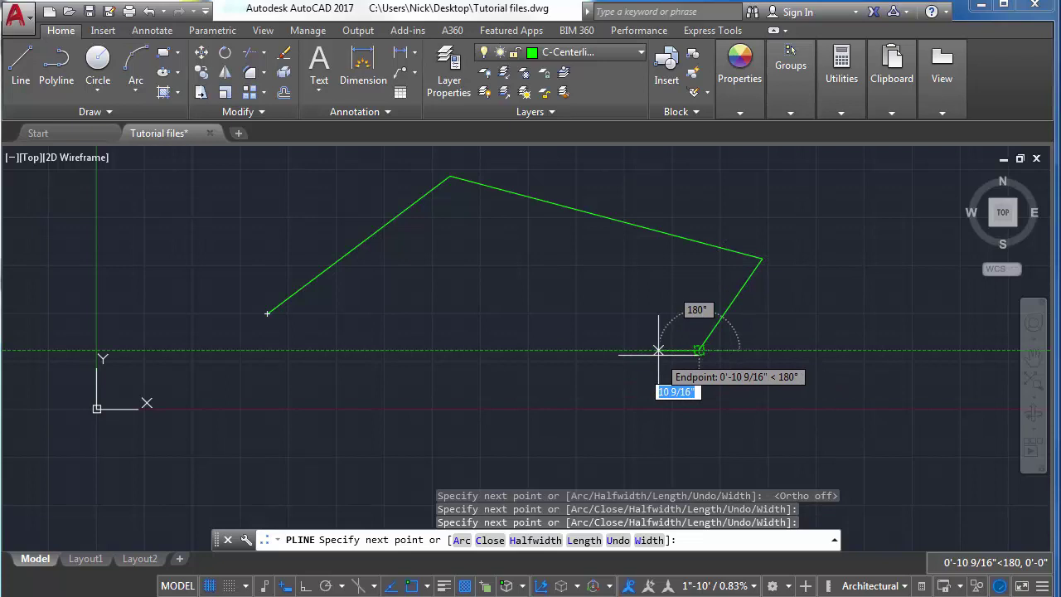
pyautogui.press('Escape')
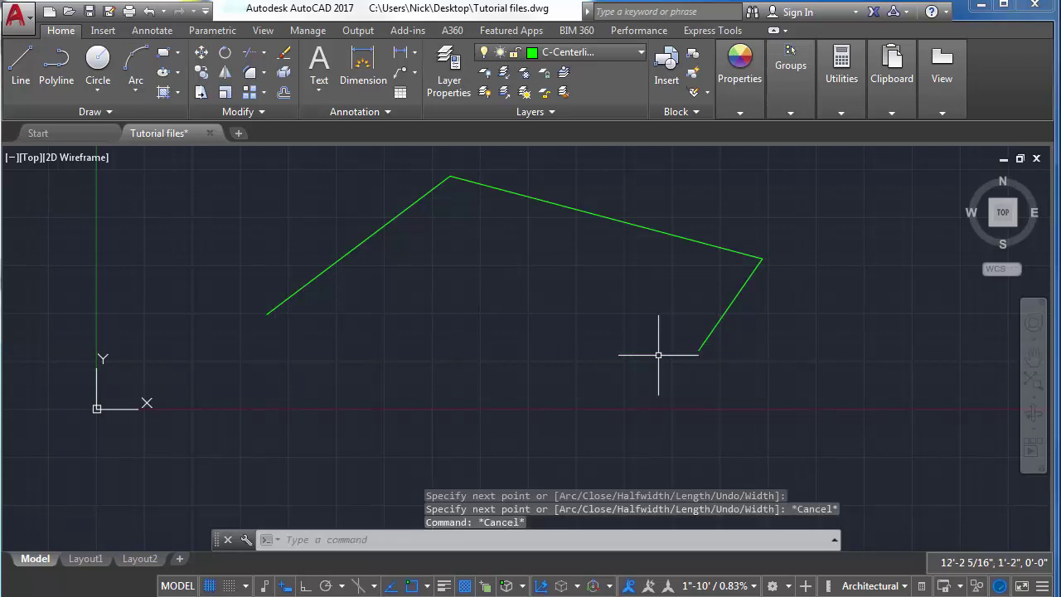
pyautogui.hotkey('ctrl', 'z')
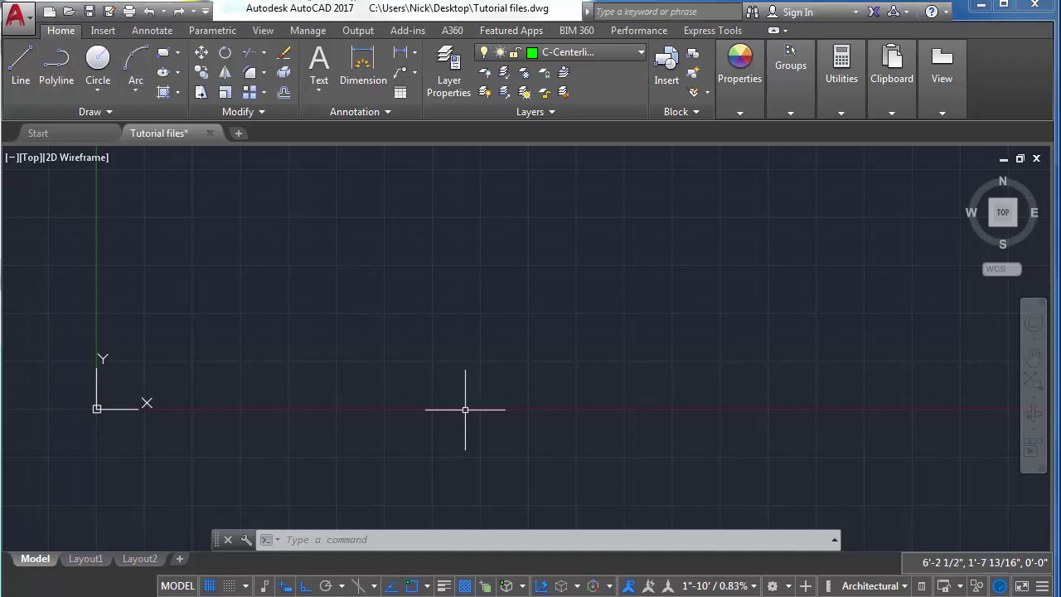
# Draw a 150' horizontal polyline centerline starting near the origin
pyautogui.click(57, 66)
pyautogui.click(160, 364)
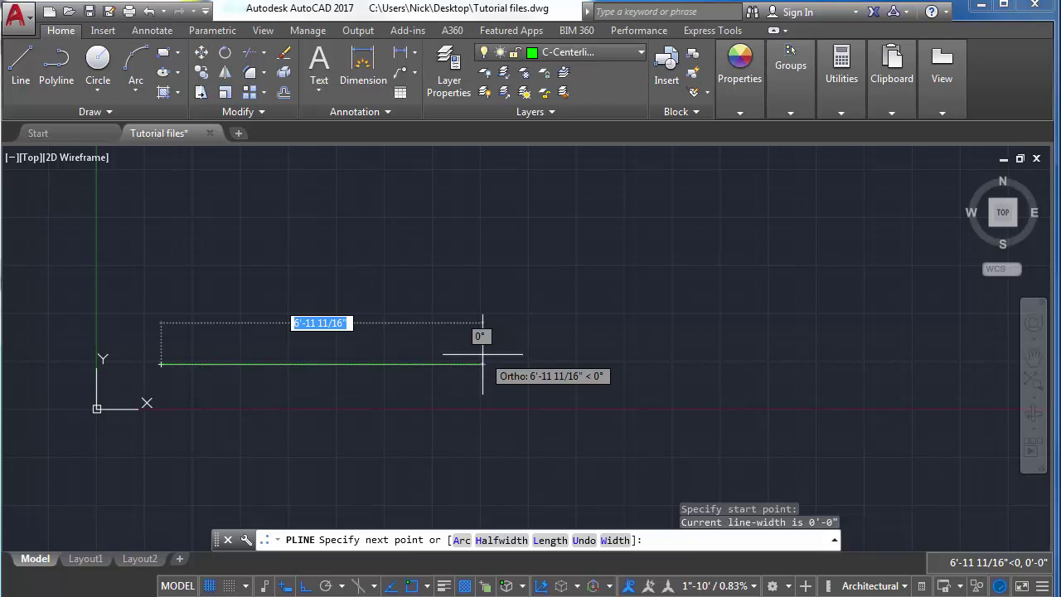
pyautogui.write("15'")
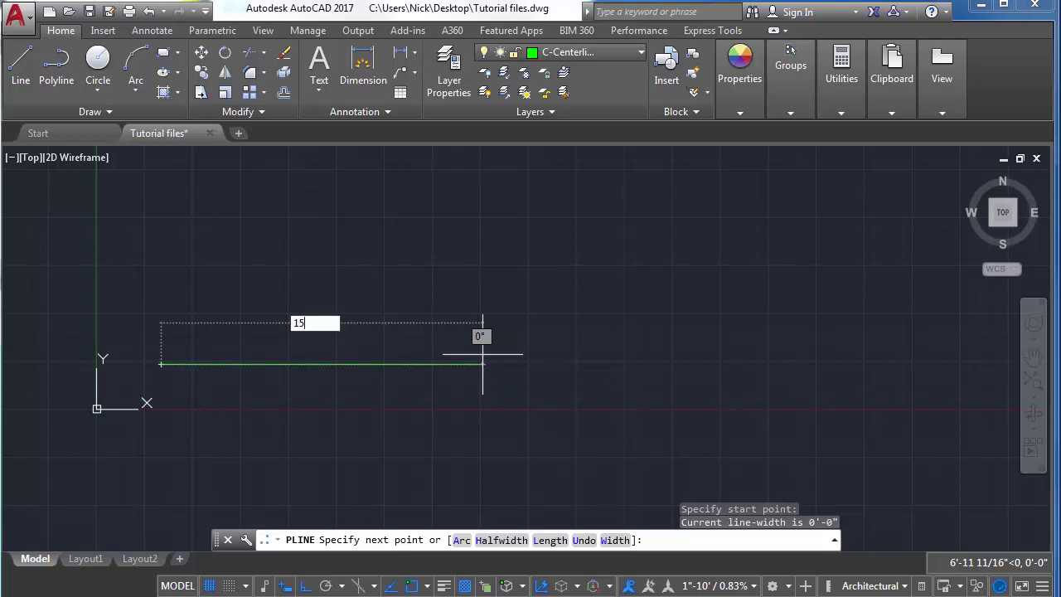
pyautogui.press('Return')
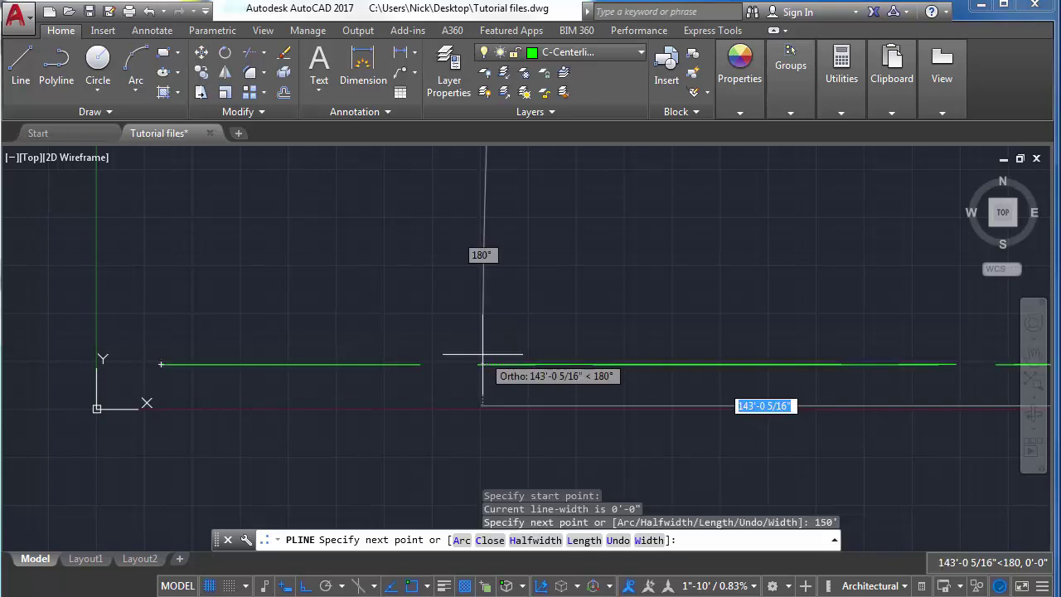
pyautogui.press('Return')
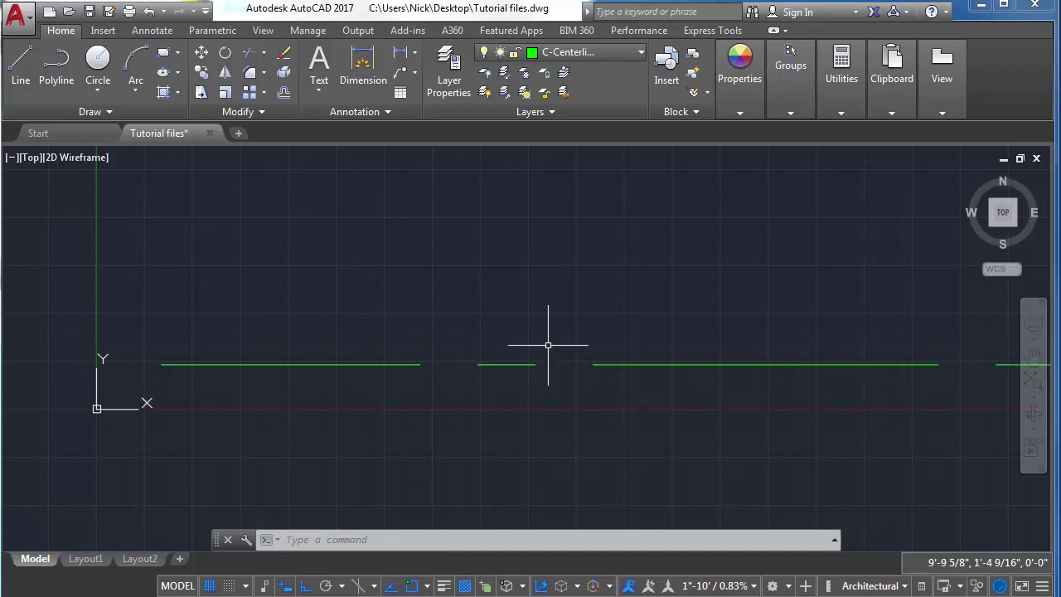
# Zoom to the drawing extents, then zoom out to show the whole centerline
pyautogui.write('zoom')
pyautogui.press('Return')
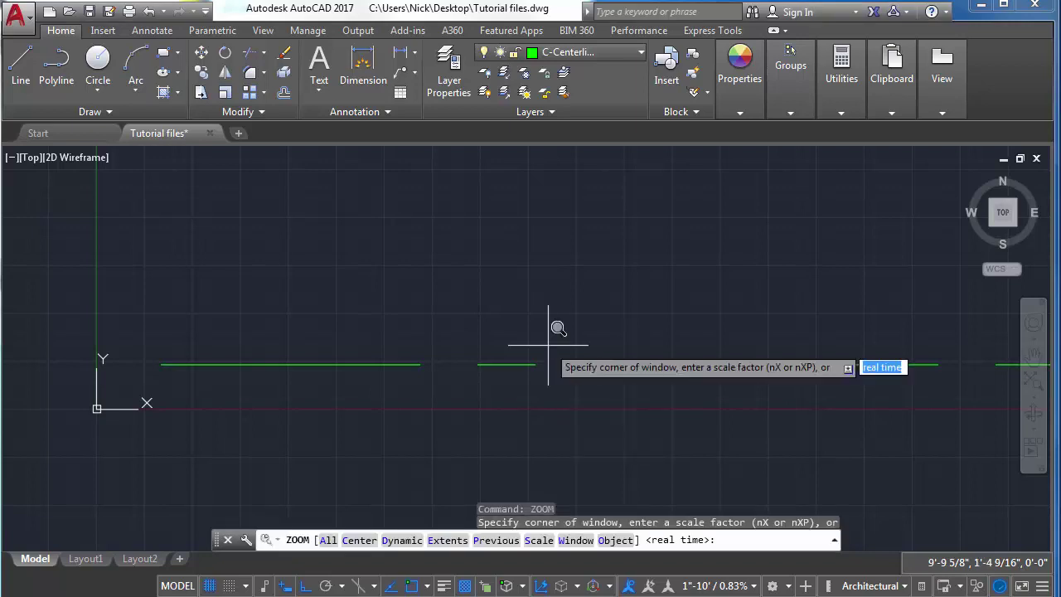
pyautogui.click(447, 539)
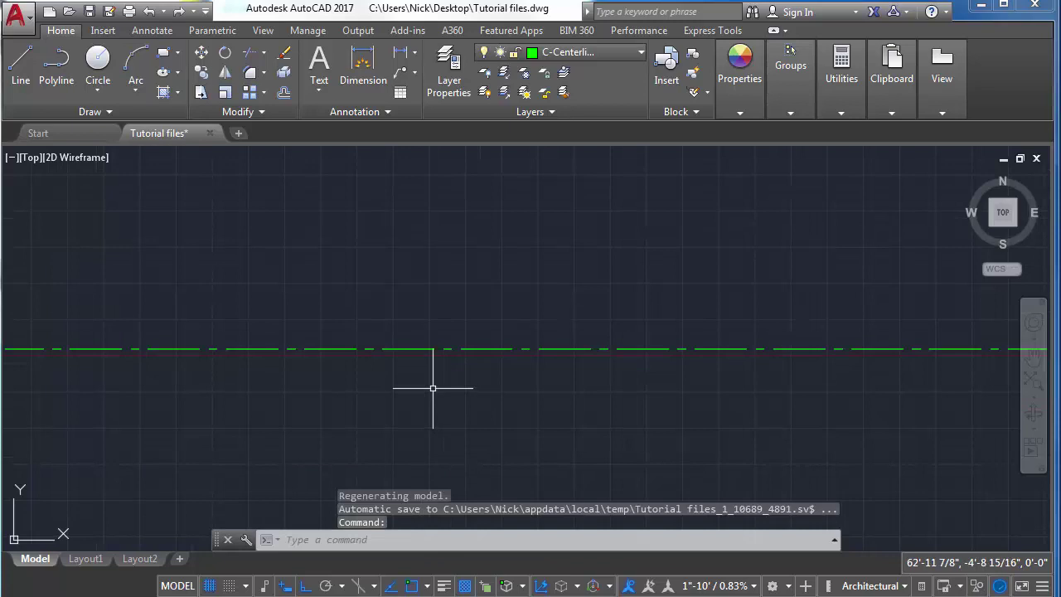
pyautogui.scroll(-2, 447, 361)
pyautogui.write('z')
pyautogui.press('Return')
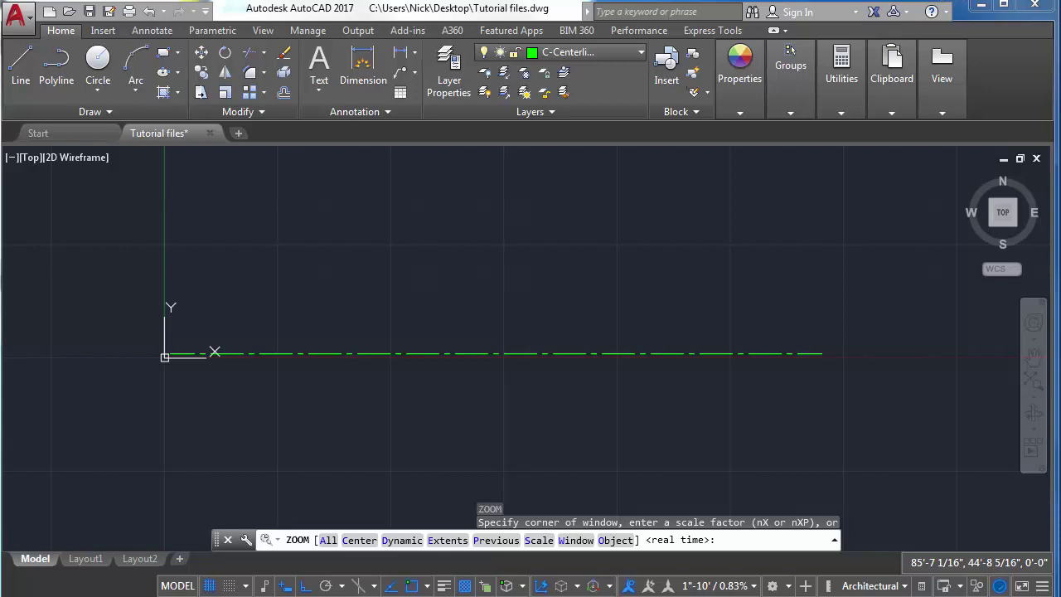
pyautogui.press('Escape')
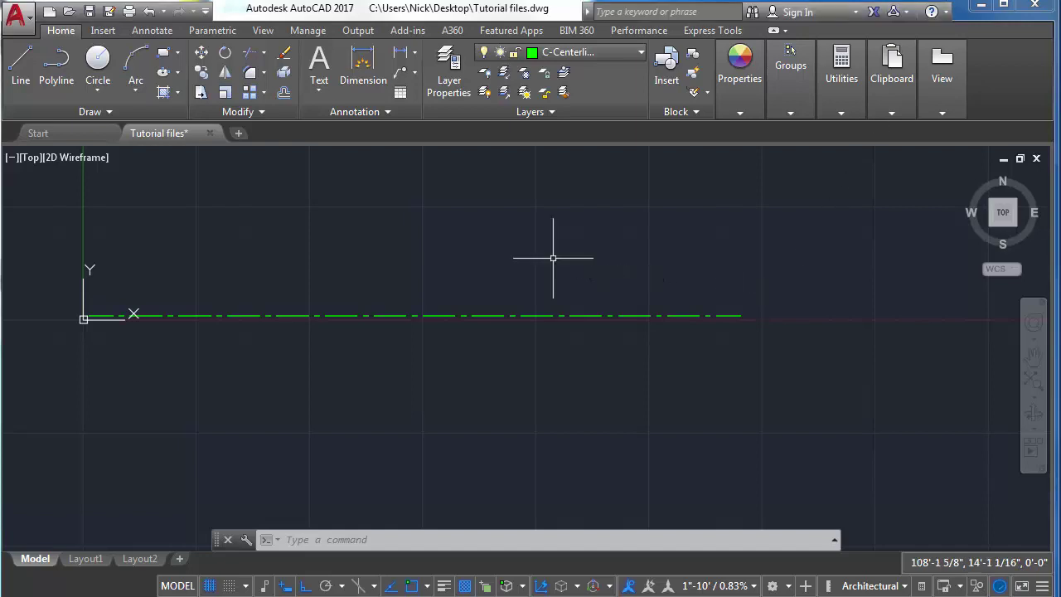
# Offset the centerline 20' to create parallel copies above and below it
pyautogui.write('o')
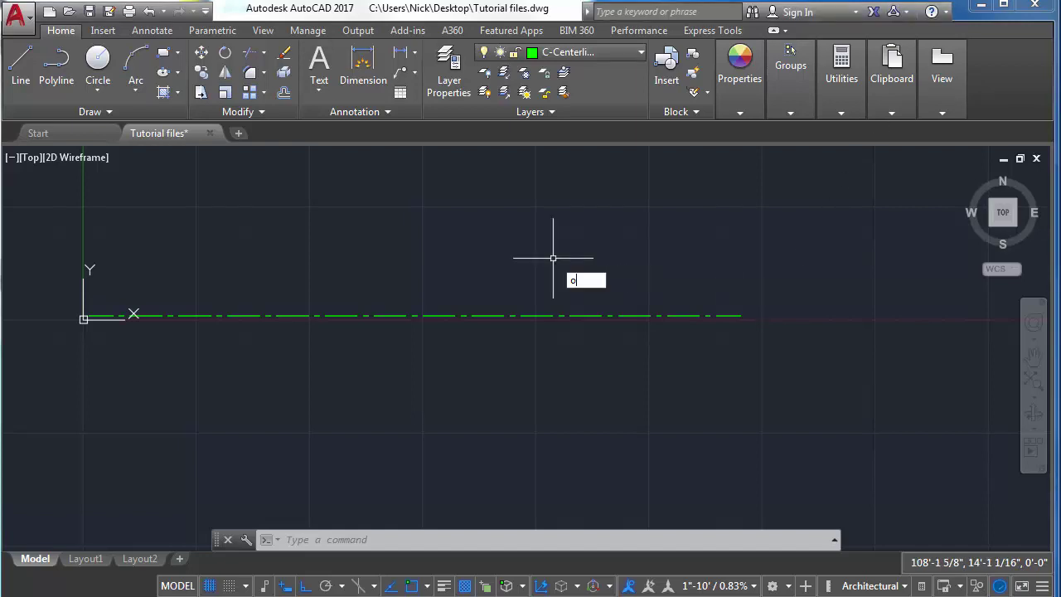
pyautogui.press('Return')
pyautogui.click(510, 316)
pyautogui.click(469, 332)
pyautogui.click(464, 316)
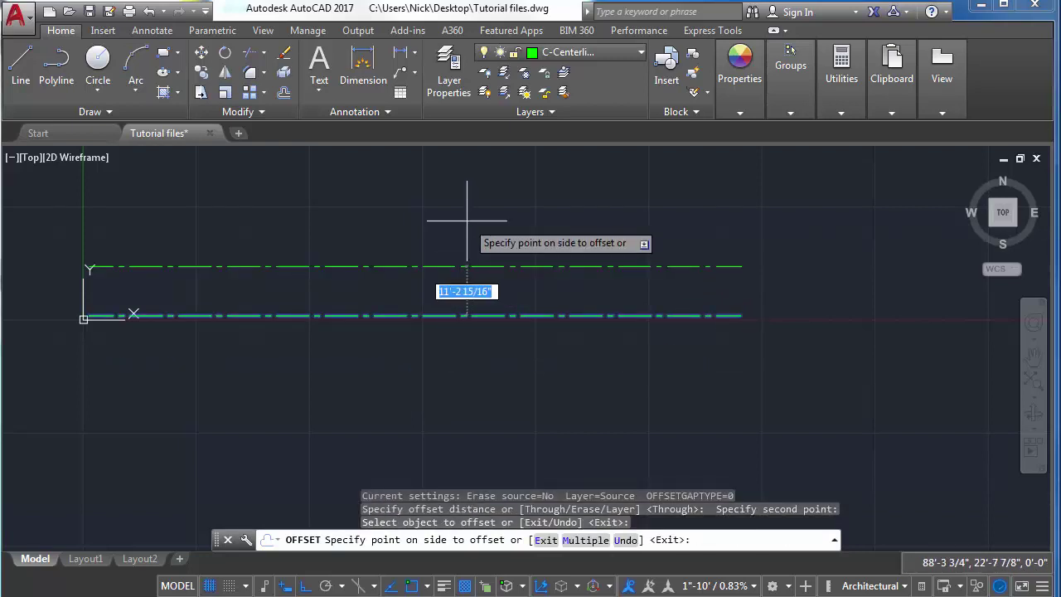
pyautogui.write('20')
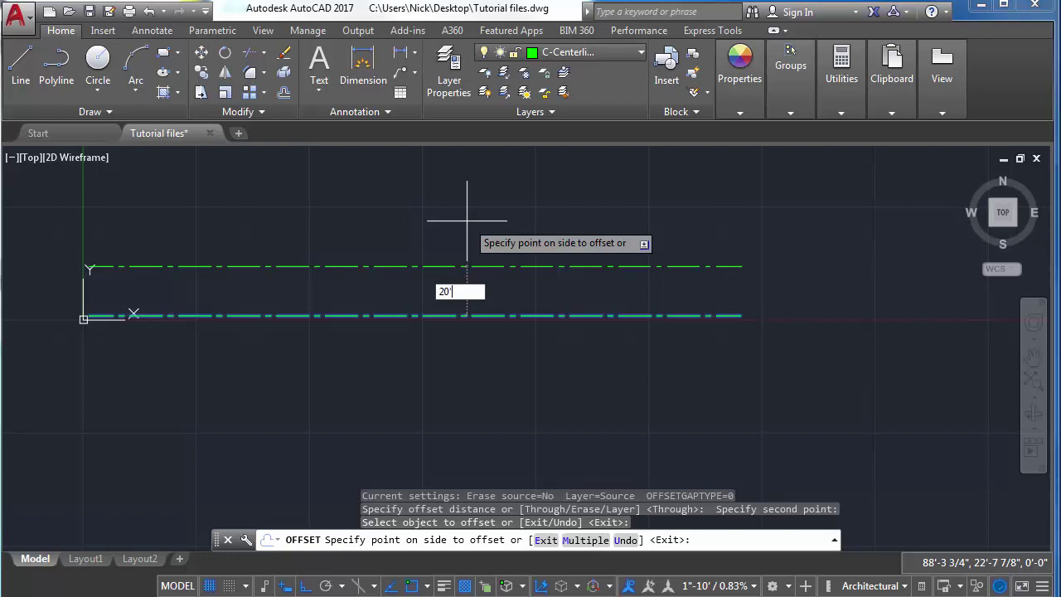
pyautogui.press('Return')
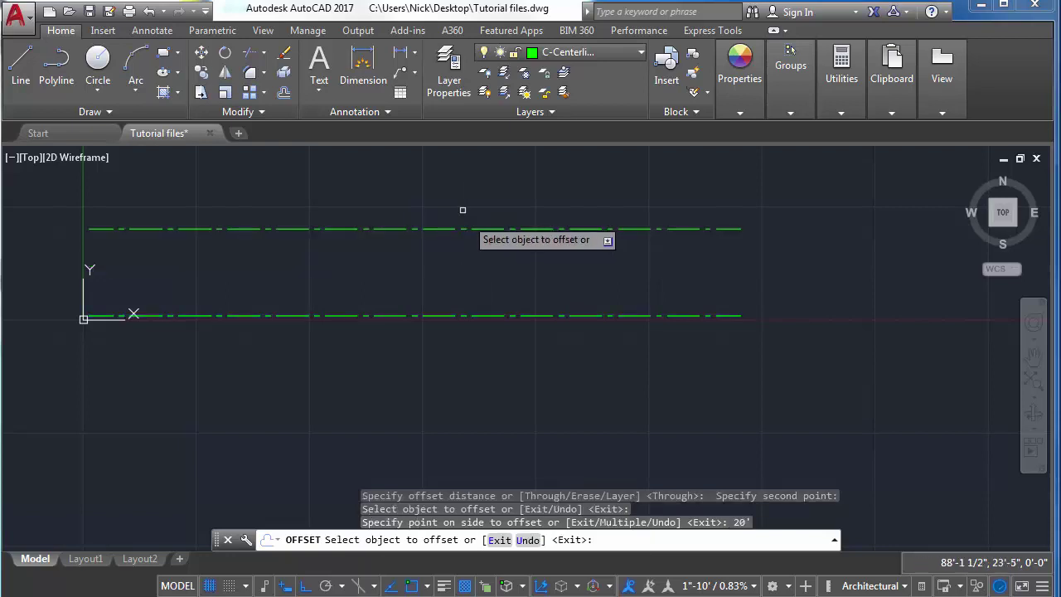
pyautogui.click(366, 313)
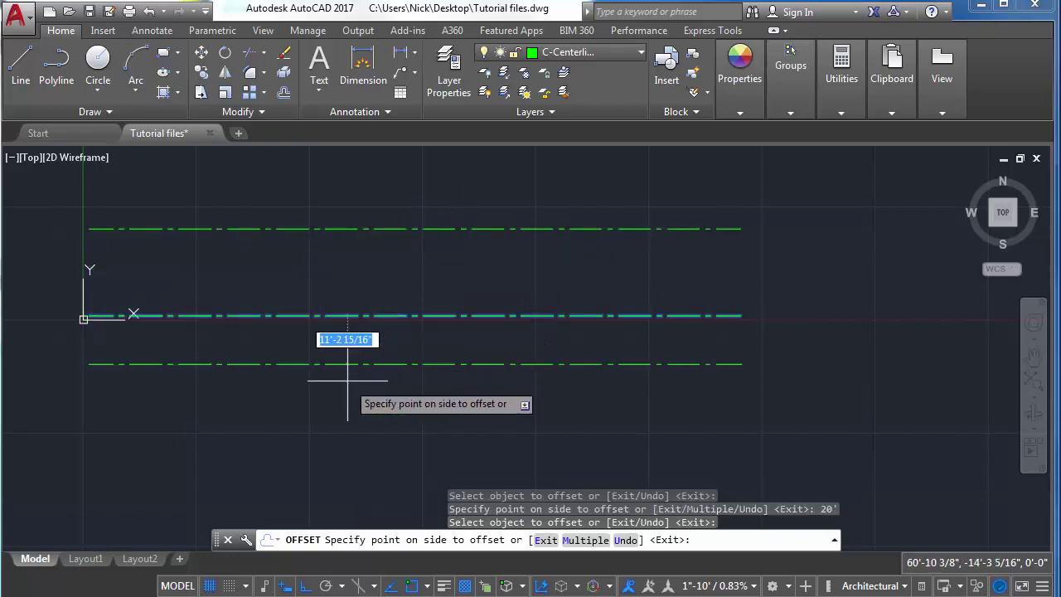
pyautogui.write('20')
pyautogui.press('Return')
pyautogui.press('Return')
pyautogui.press('Return')
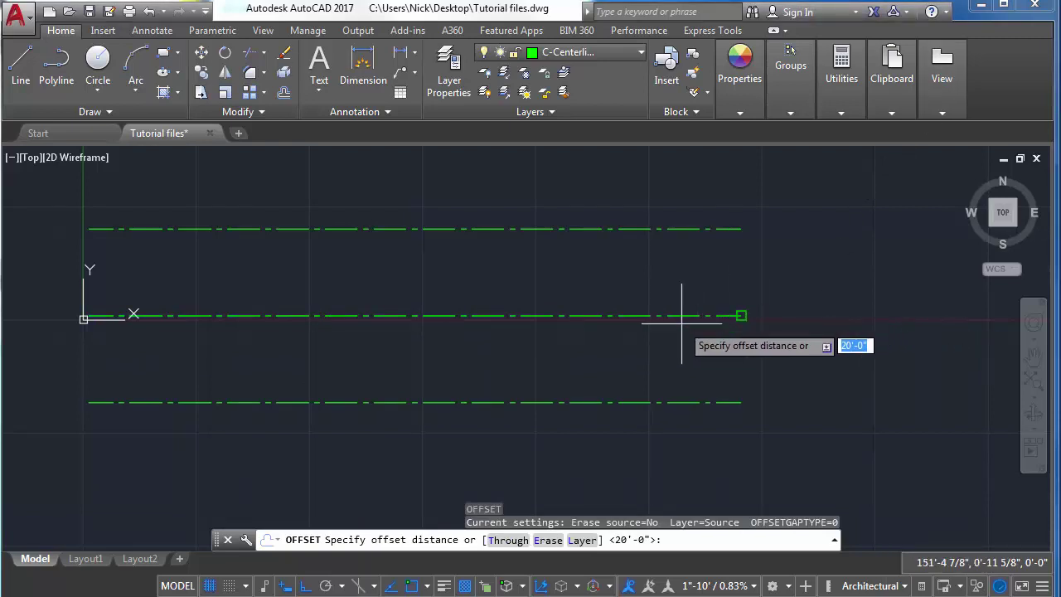
pyautogui.press('Escape')
# Re-run the 20' offset on the middle centerline and pan across the three lines
pyautogui.write('o')
pyautogui.press('Return')
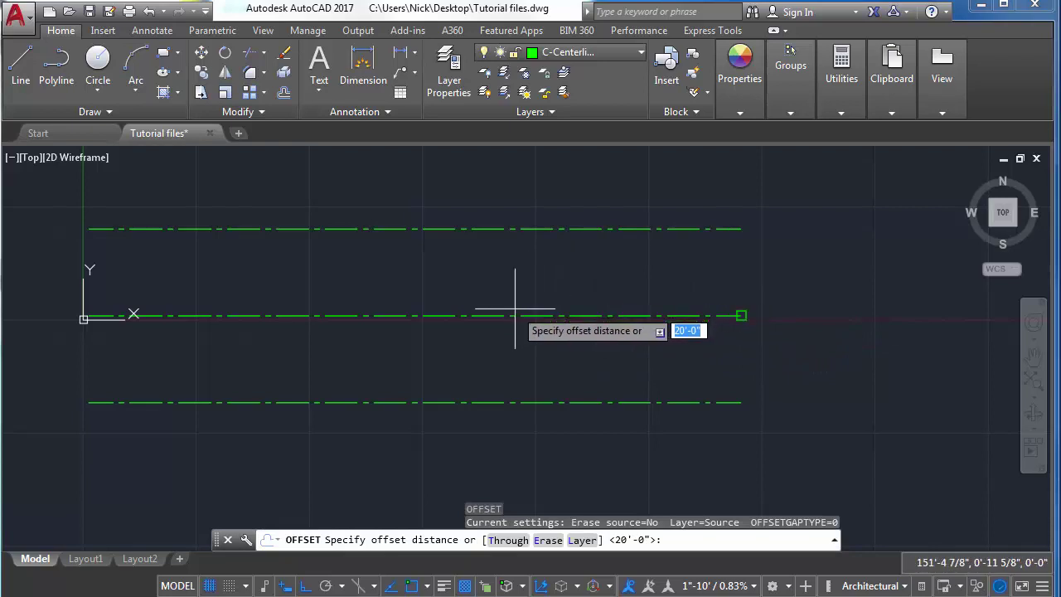
pyautogui.write('20')
pyautogui.press('Return')
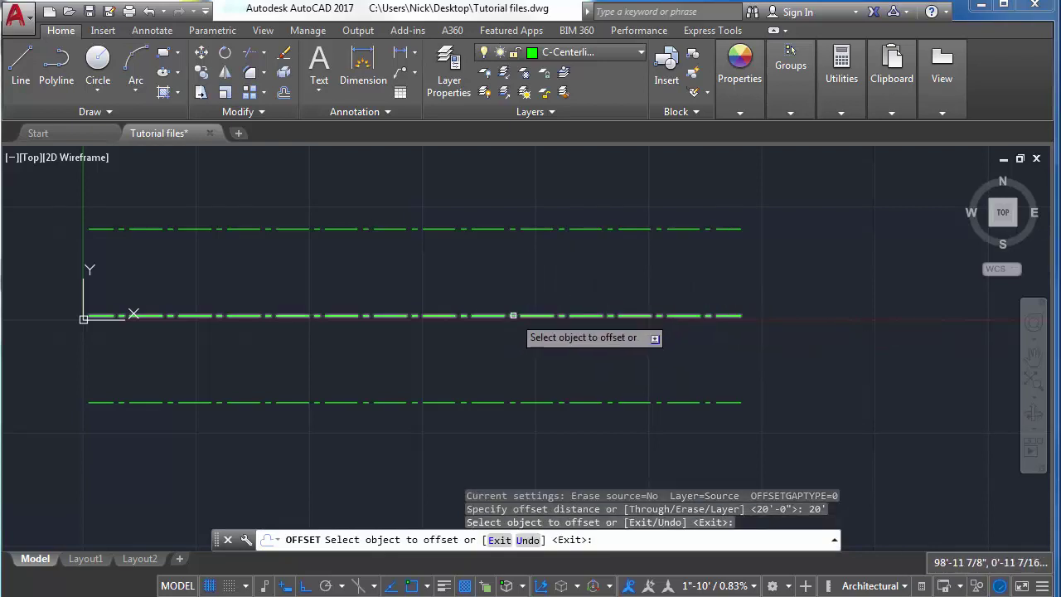
pyautogui.click(516, 316)
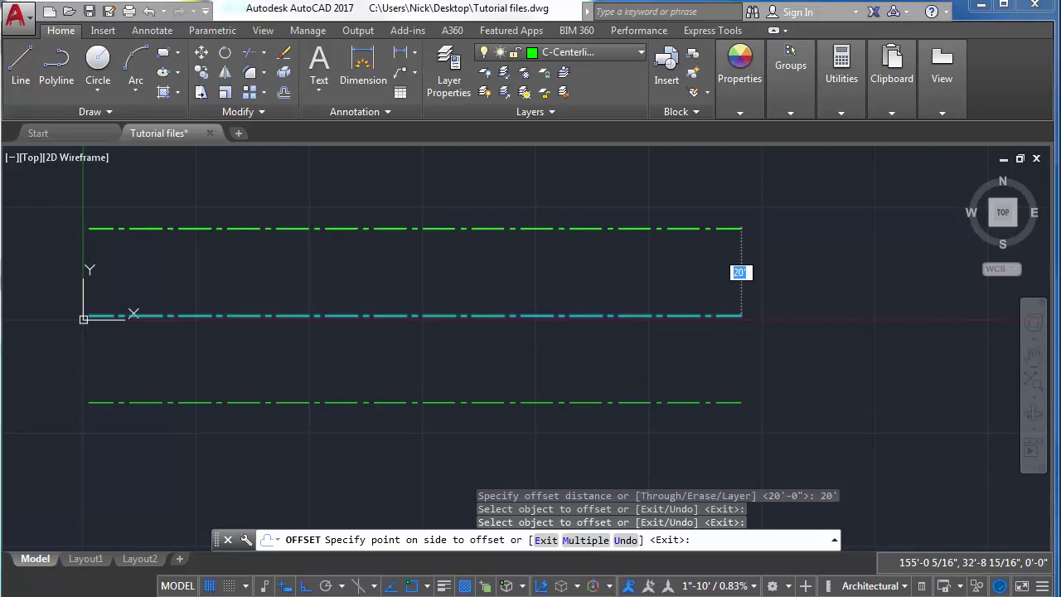
pyautogui.press('Escape')
pyautogui.moveTo(741, 316); pyautogui.dragTo(869, 343, button='middle')
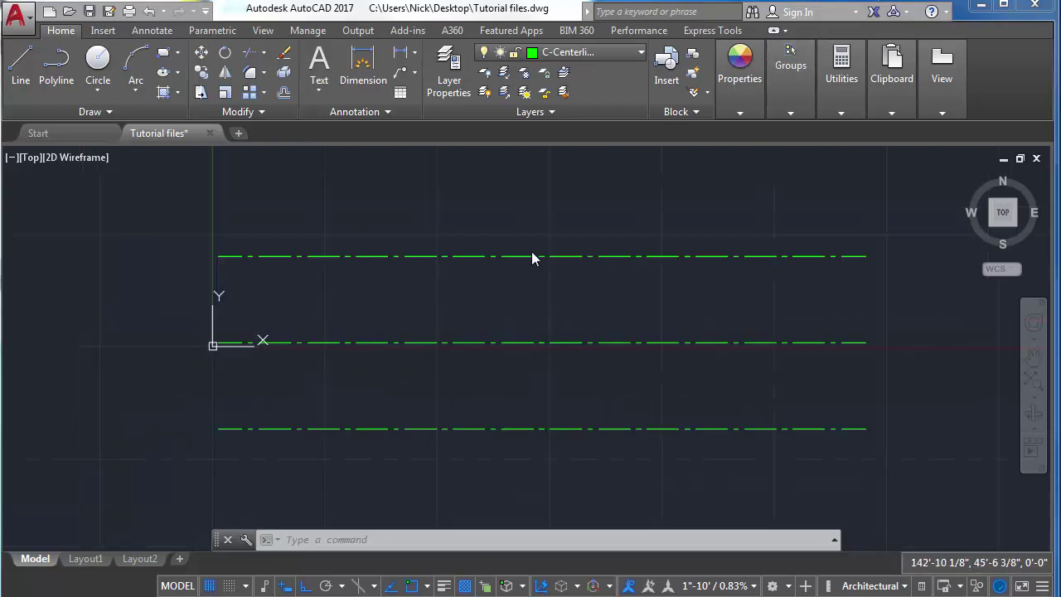
pyautogui.scroll(2, 335, 239)
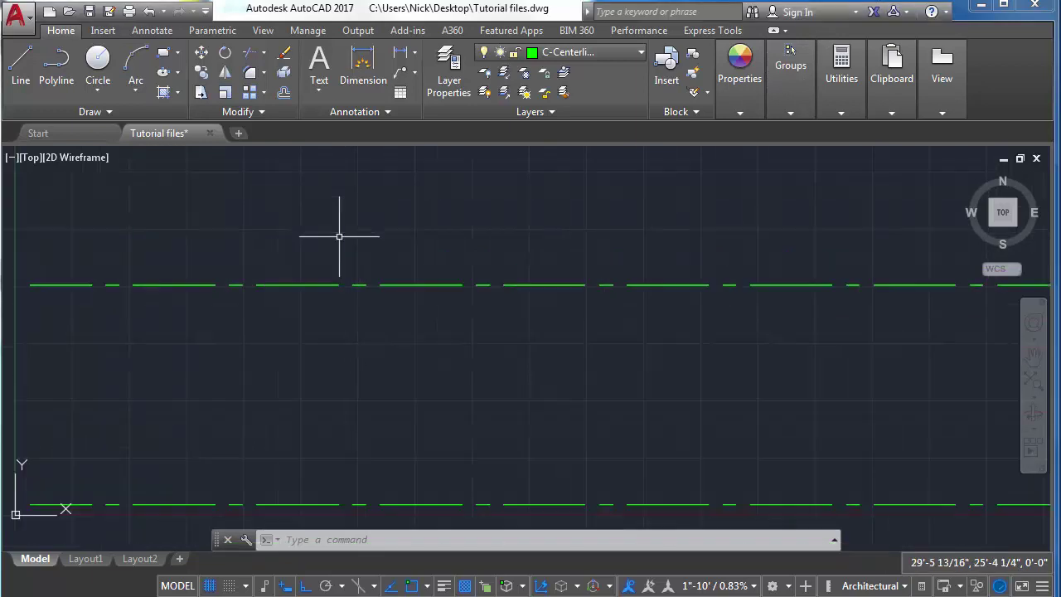
# Offset the top centerline 6" upward
pyautogui.write('offse')
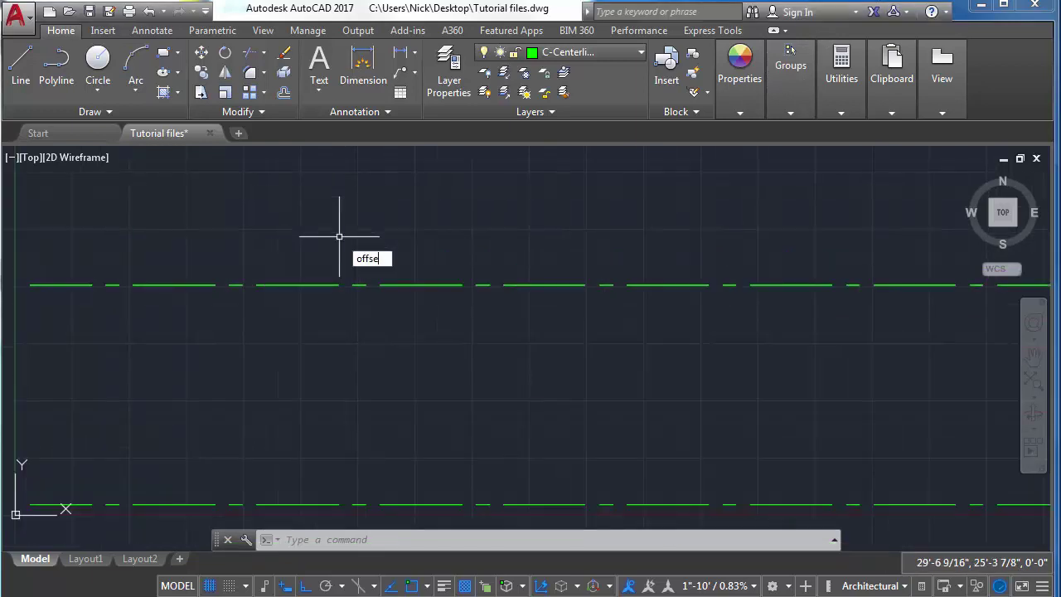
pyautogui.write('t')
pyautogui.press('Return')
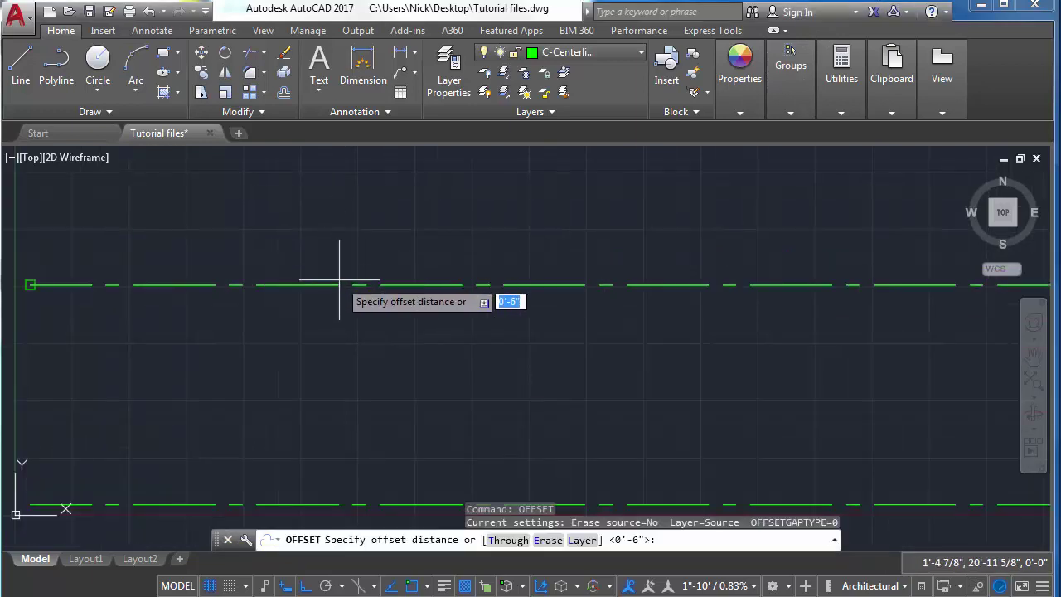
pyautogui.write('6')
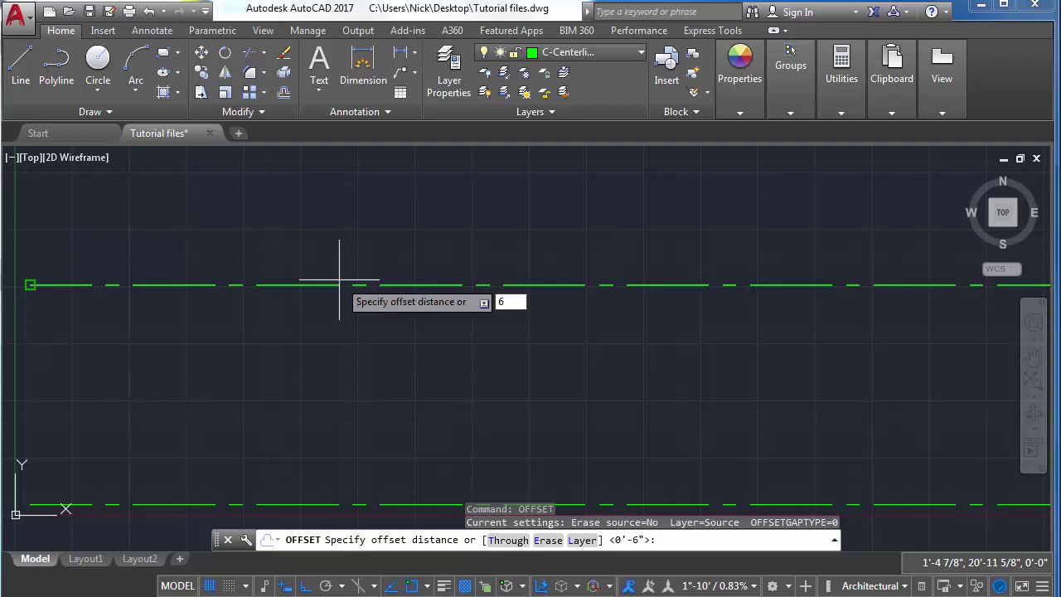
pyautogui.write('"')
pyautogui.press('Return')
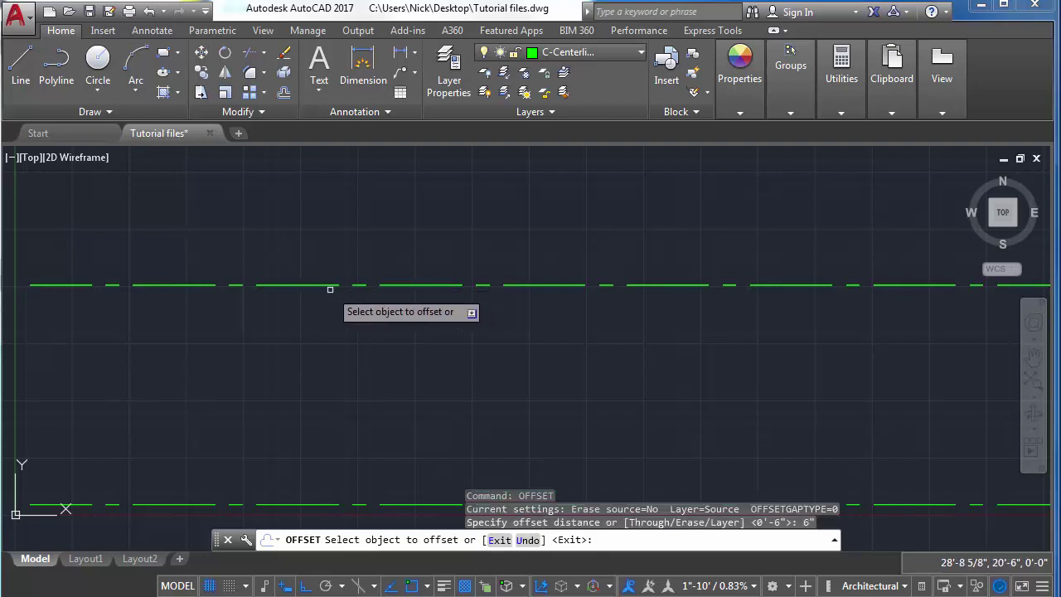
pyautogui.click(323, 285)
pyautogui.click(296, 242)
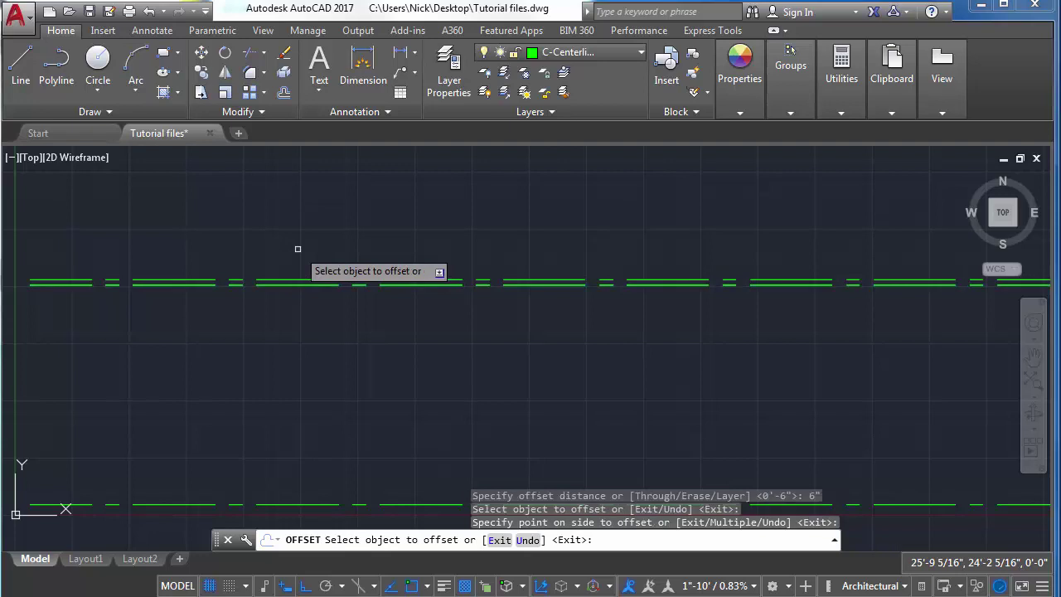
pyautogui.press('Return')
# Move the new line above the centerline onto the C-Curb layer
pyautogui.scroll(-2, 296, 244)
pyautogui.click(587, 208)
pyautogui.click(498, 308)
pyautogui.click(580, 53)
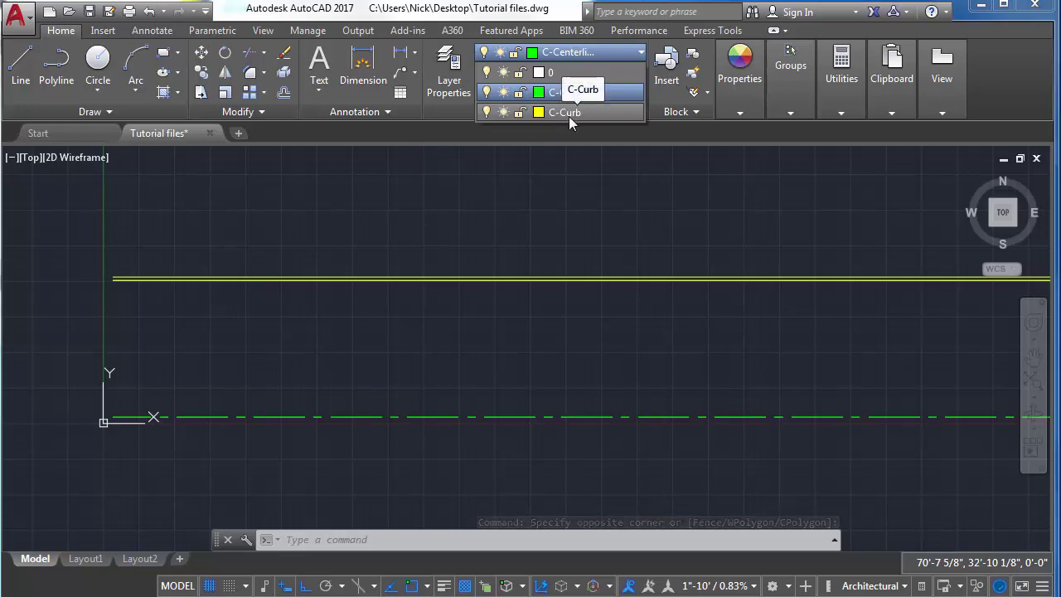
pyautogui.click(568, 114)
pyautogui.click(609, 230)
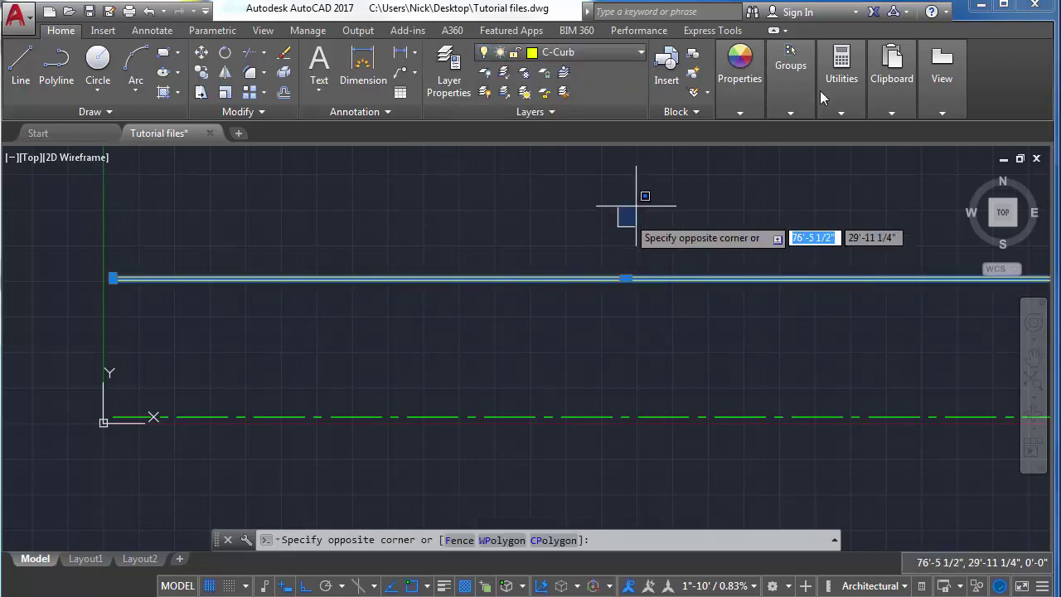
pyautogui.press('Escape')
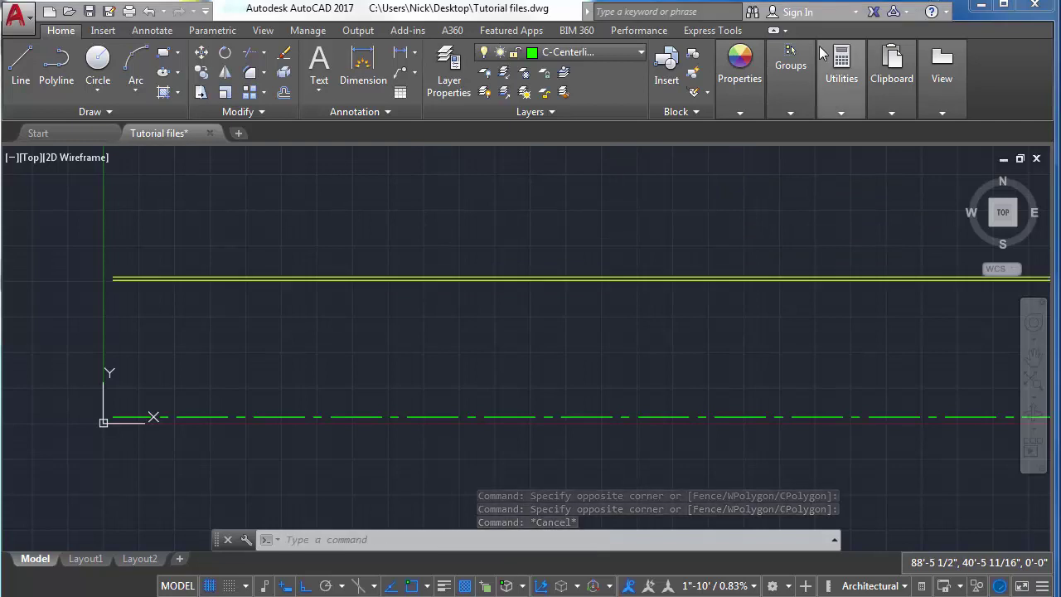
# Offset the yellow curb line 6' upward to form the second curb line
pyautogui.write('offset')
pyautogui.press('Return')
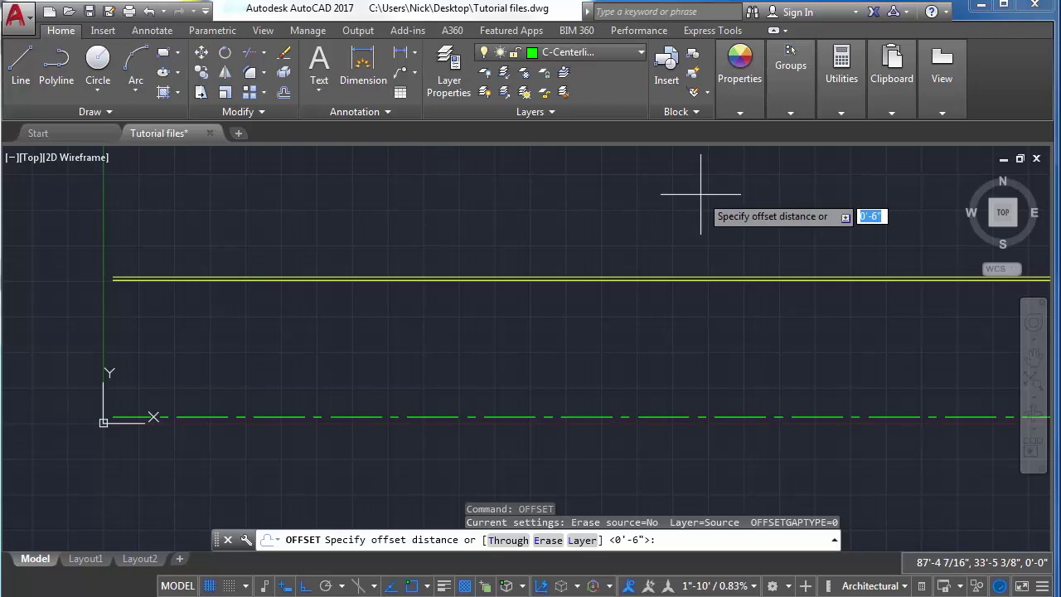
pyautogui.click(615, 271)
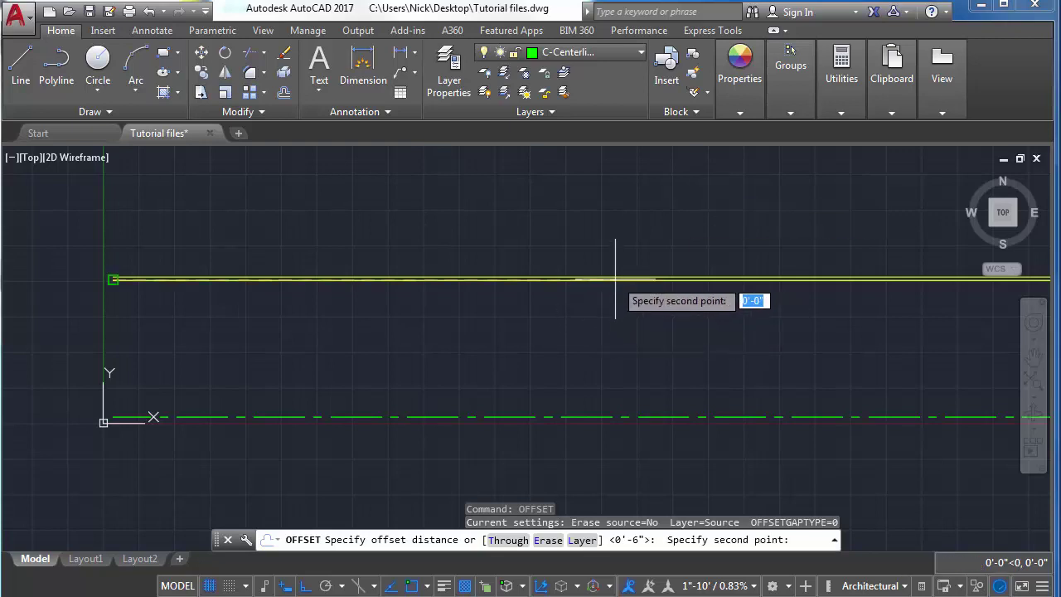
pyautogui.click(616, 275)
pyautogui.moveTo(607, 278); pyautogui.dragTo(617, 287, button='middle')
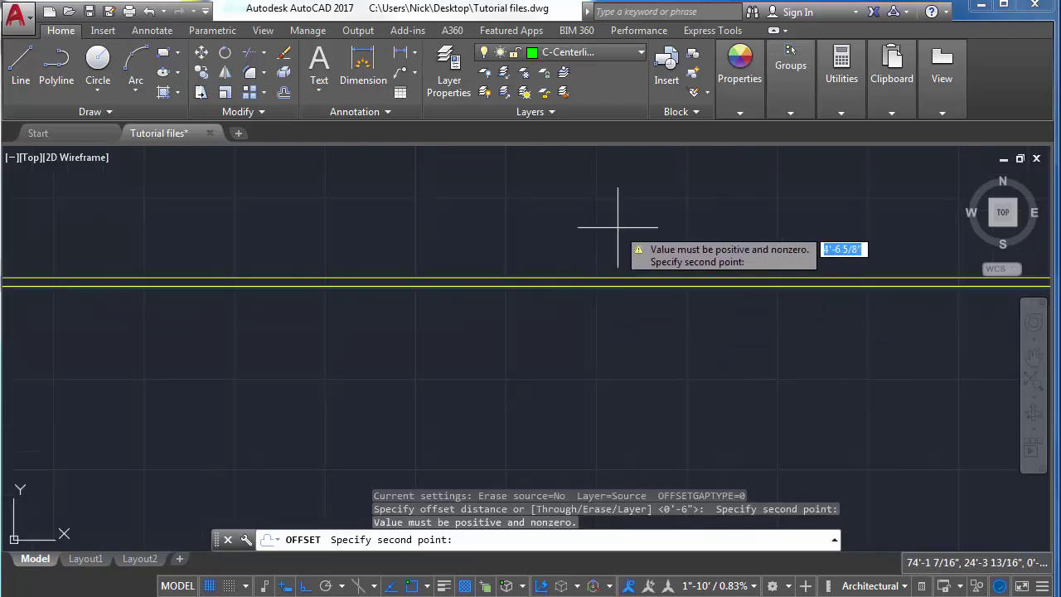
pyautogui.moveTo(620, 231); pyautogui.dragTo(617, 228, button='middle')
pyautogui.write("6'")
pyautogui.press('Return')
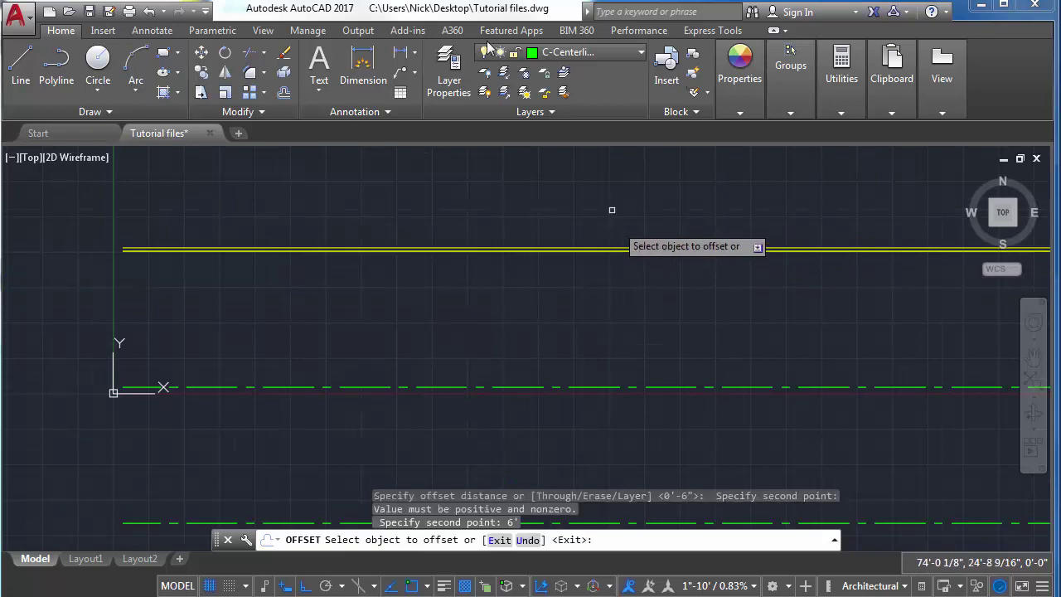
pyautogui.click(621, 250)
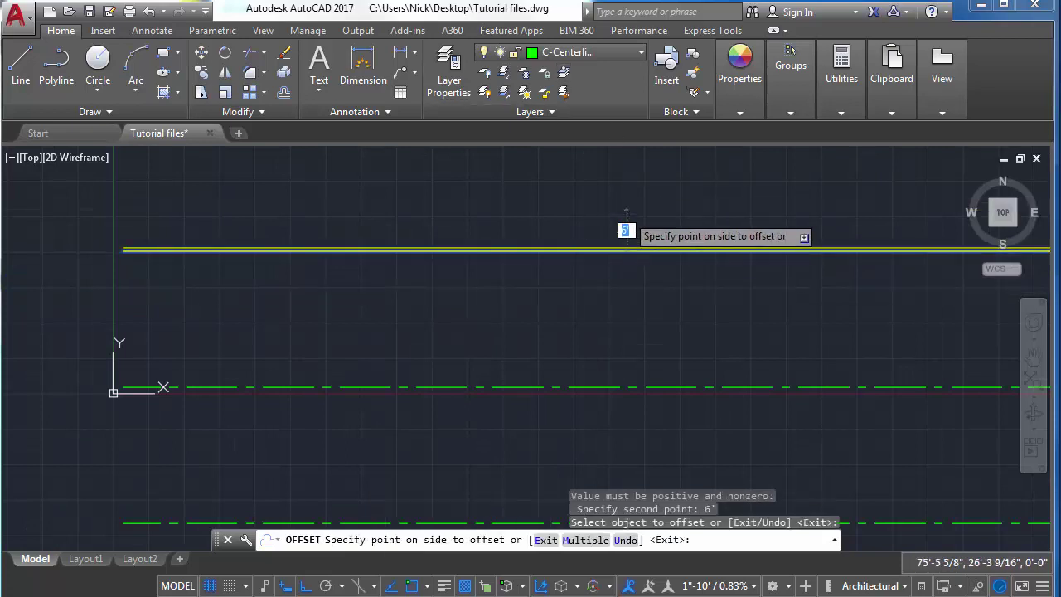
pyautogui.click(623, 229)
pyautogui.press('Return')
pyautogui.scroll(-2, 523, 256)
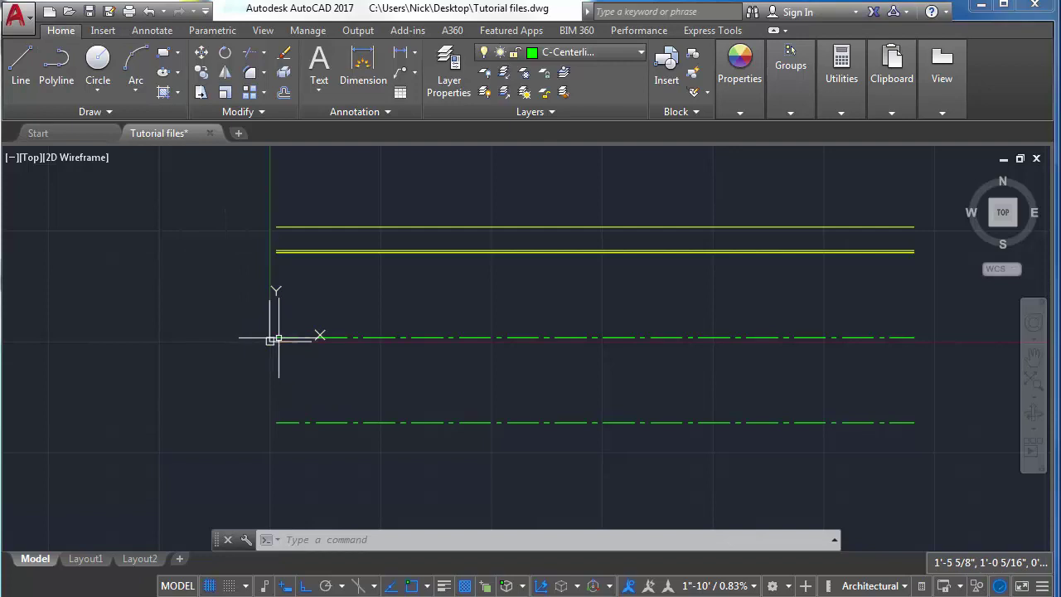
pyautogui.scroll(2, 305, 294)
pyautogui.click(57, 64)
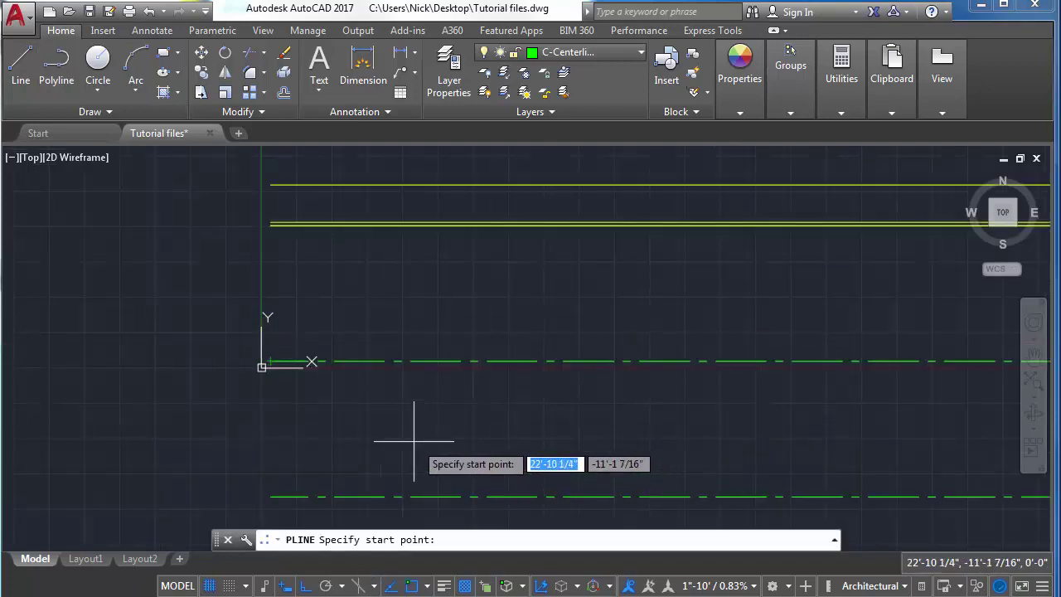
# Draw a 75' vertical polyline up from the centerline's left end
pyautogui.click(267, 362)
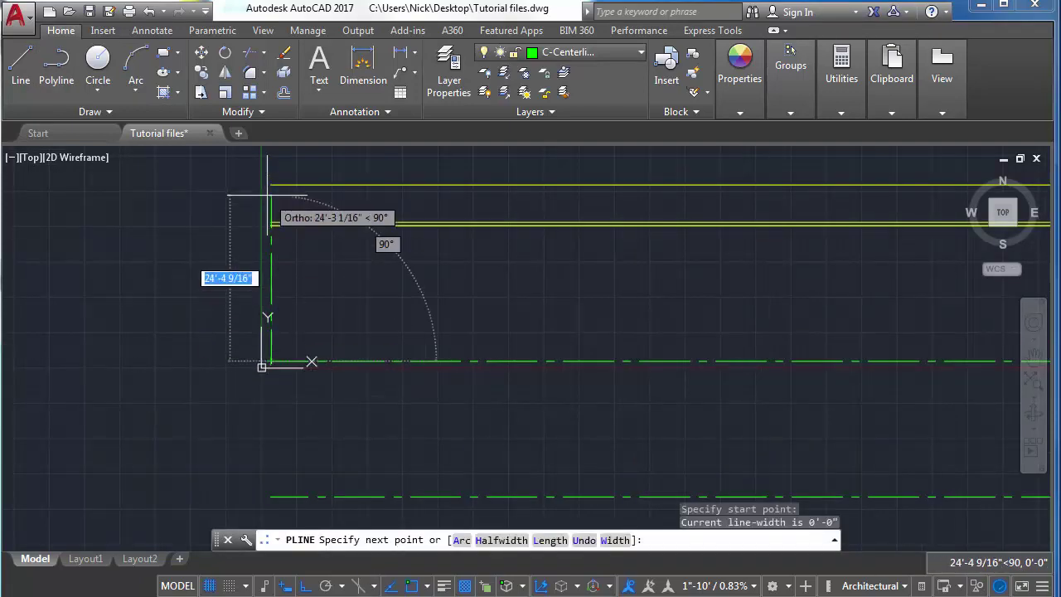
pyautogui.write('75')
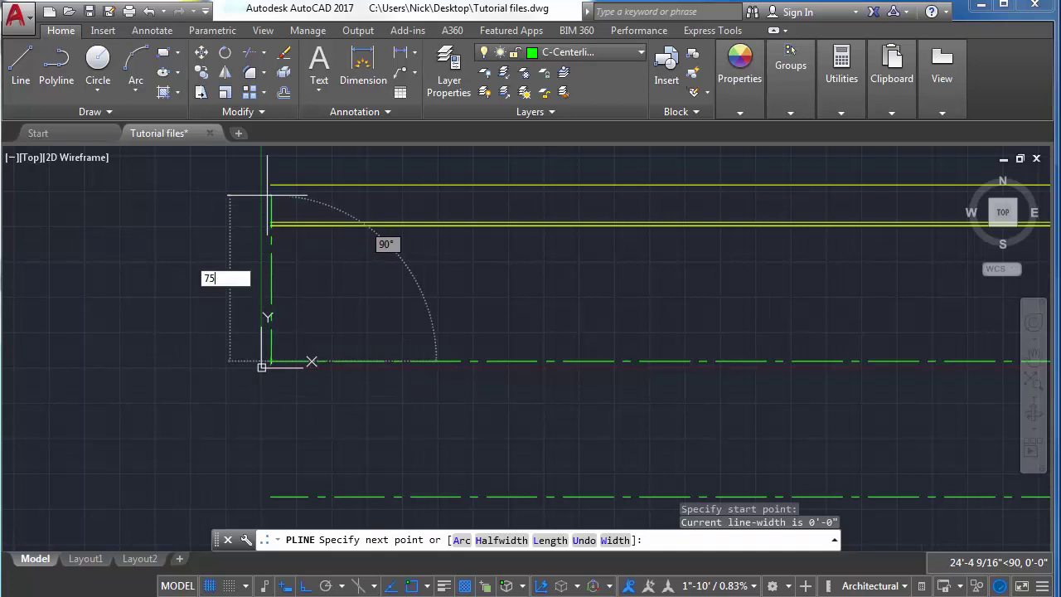
pyautogui.write("'")
pyautogui.press('Return')
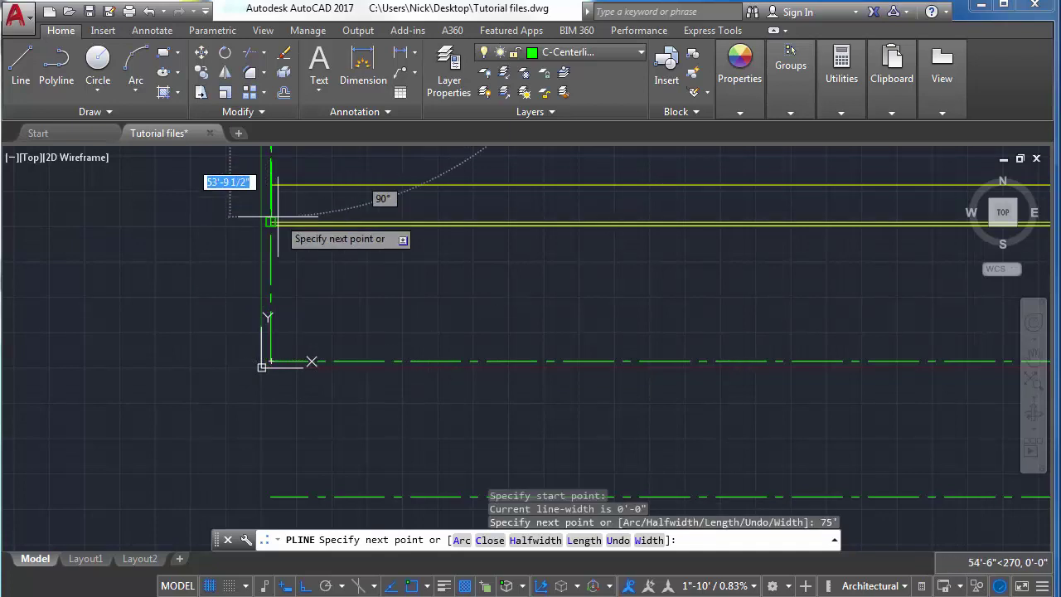
pyautogui.press('Escape')
# Undo the previous offsets and select the new vertical centerline
pyautogui.hotkey('ctrl', 'z')
pyautogui.hotkey('ctrl', 'z')
pyautogui.click(326, 209)
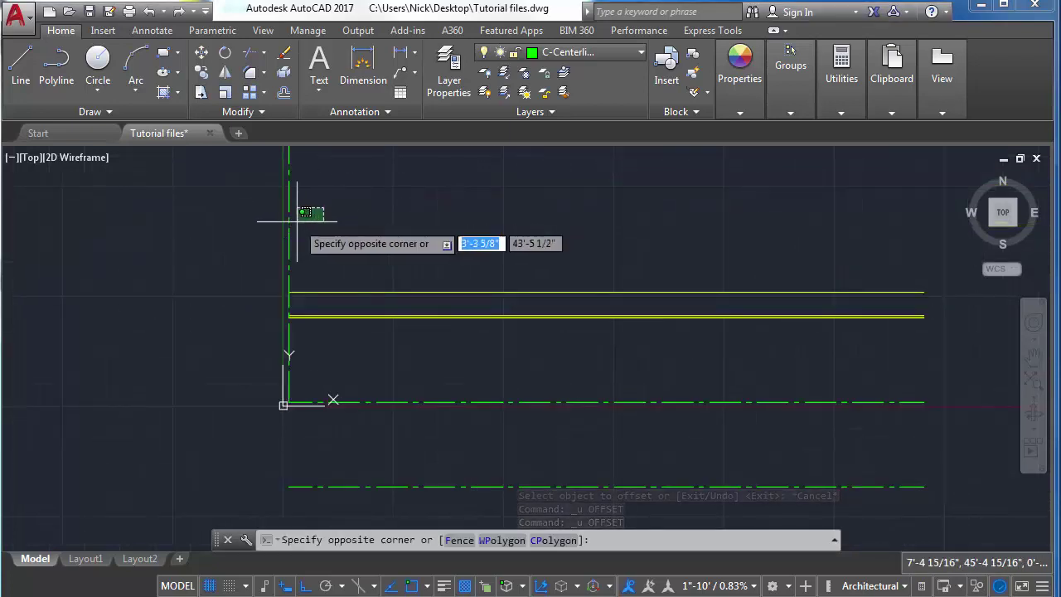
pyautogui.click(234, 242)
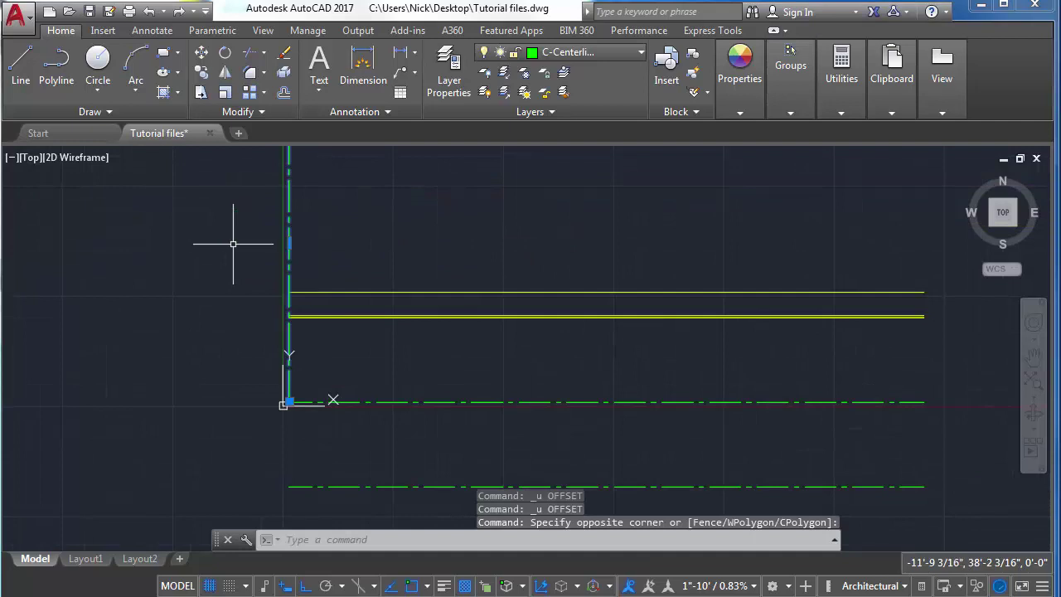
# Offset the vertical centerline 15' to place copies on its left
pyautogui.write('of')
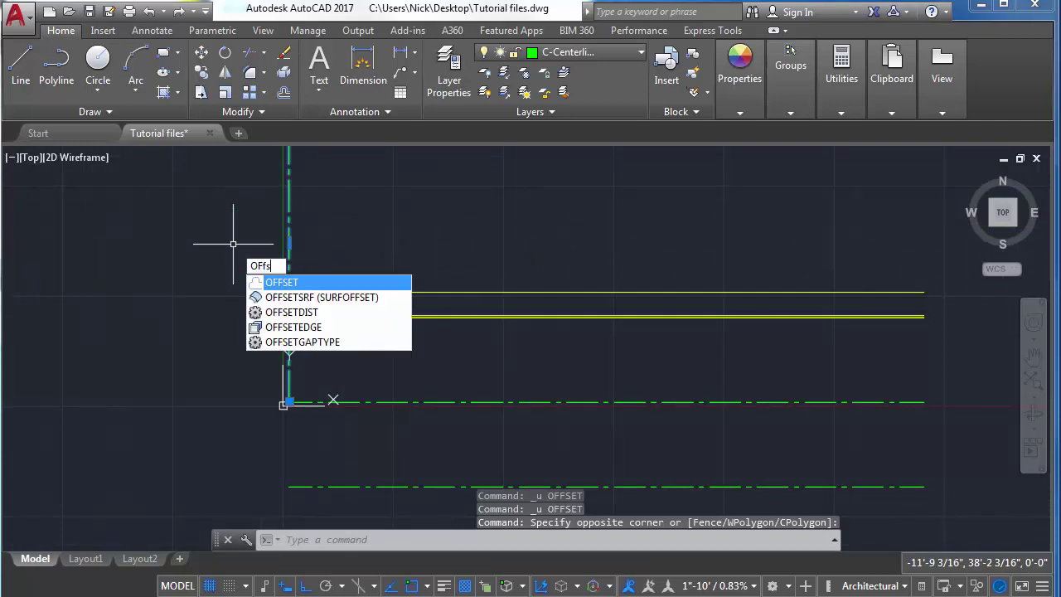
pyautogui.press('Return')
pyautogui.write('15')
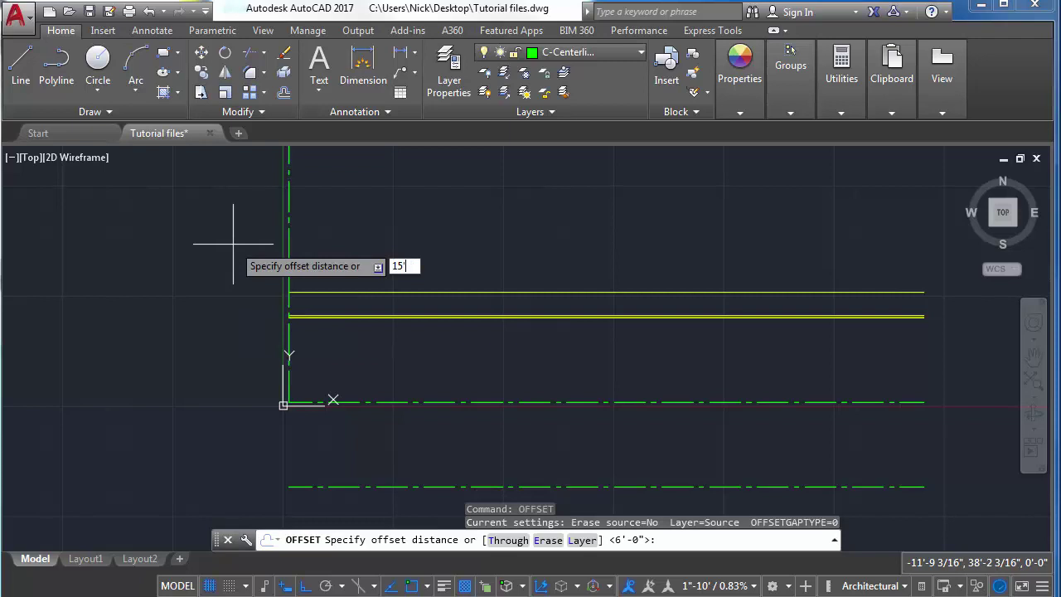
pyautogui.press('Return')
pyautogui.click(232, 236)
pyautogui.click(225, 232)
pyautogui.click(150, 233)
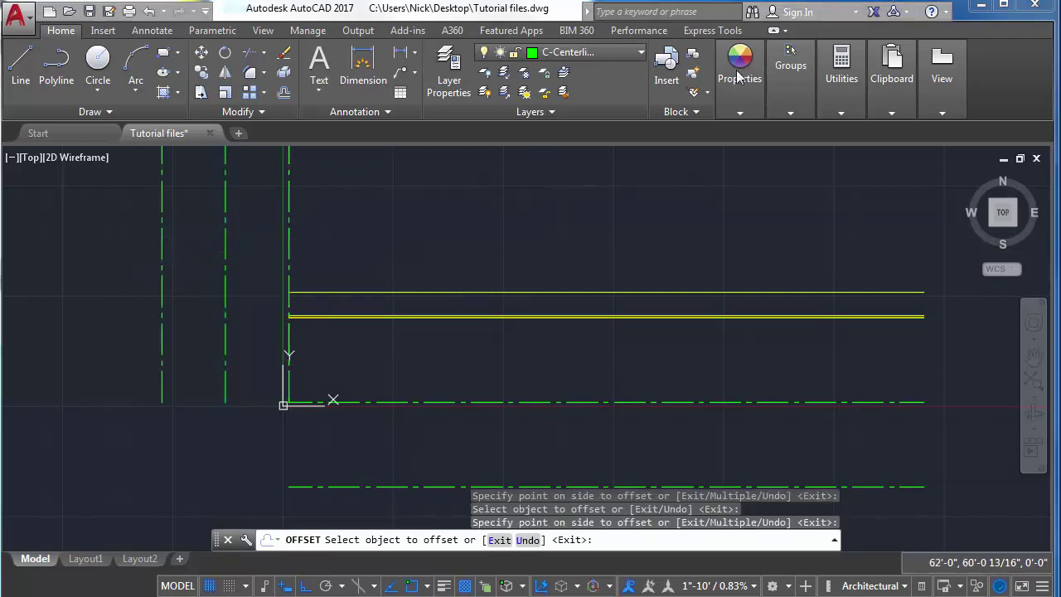
pyautogui.scroll(4, 292, 237)
pyautogui.scroll(2, 282, 265)
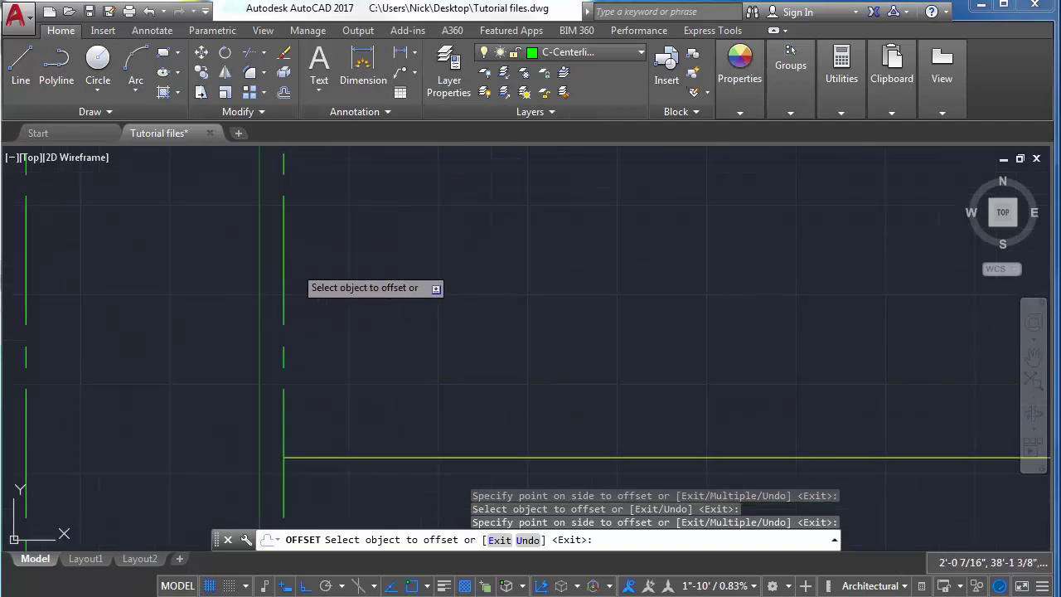
pyautogui.click(256, 297)
pyautogui.click(296, 297)
pyautogui.press('Escape')
# Select the vertical line and offset a copy 6 units to its right
pyautogui.click(287, 303)
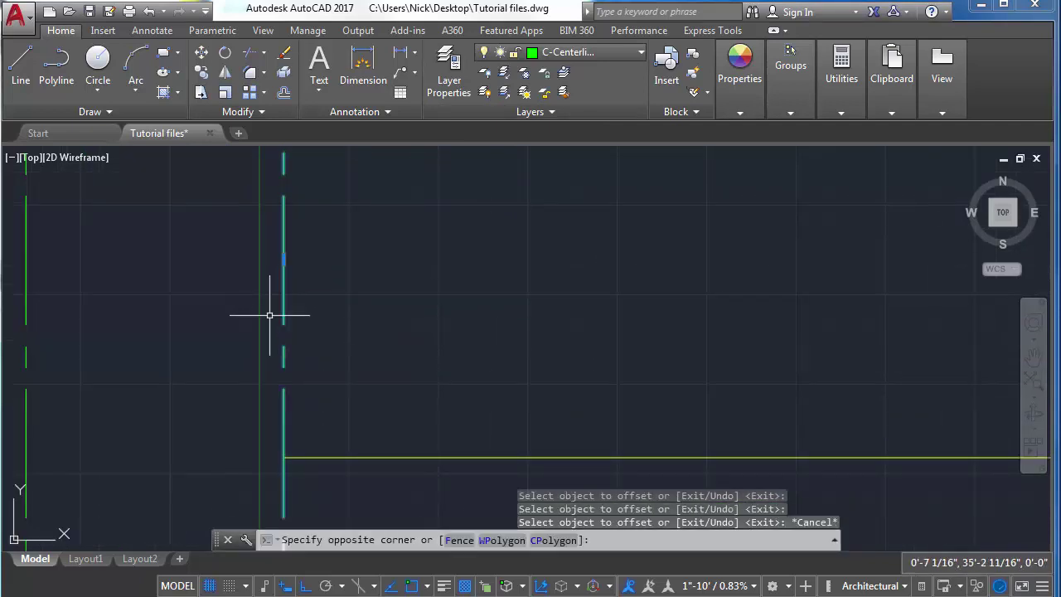
pyautogui.click(269, 310)
pyautogui.write('offset')
pyautogui.press('Return')
pyautogui.write('6')
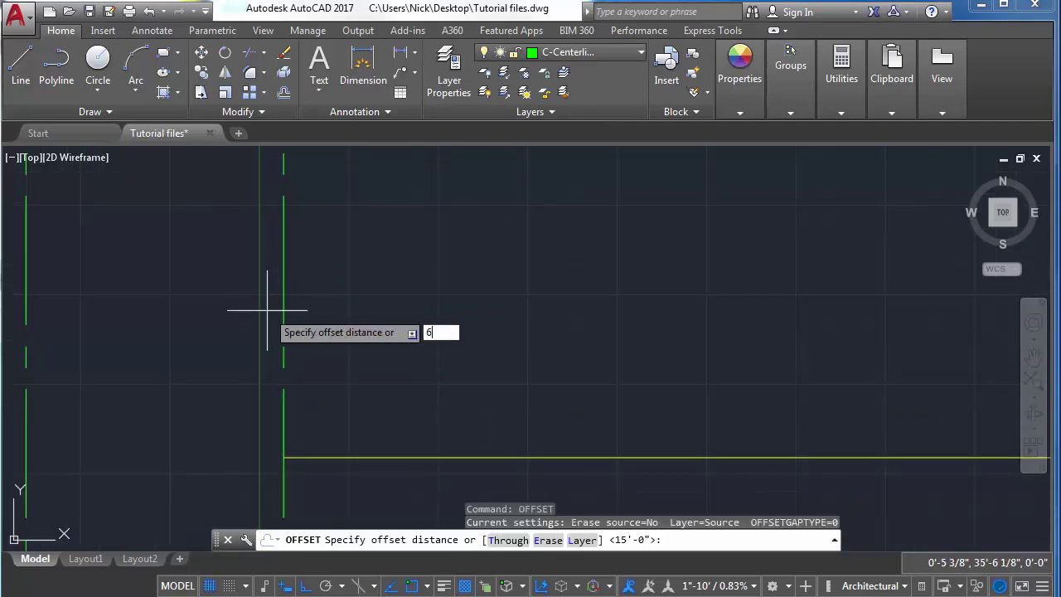
pyautogui.press('Return')
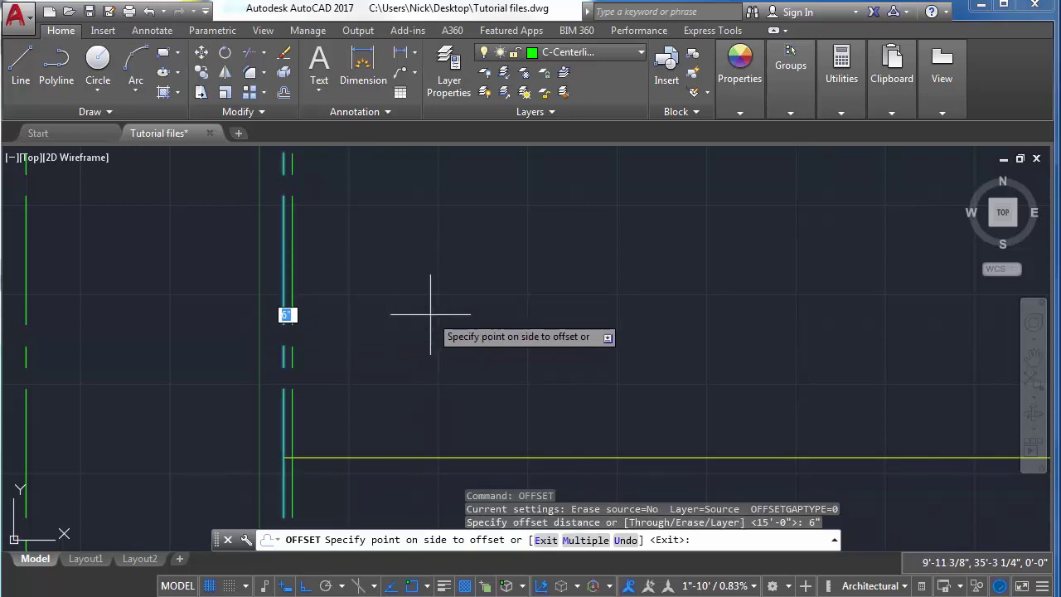
pyautogui.click(429, 289)
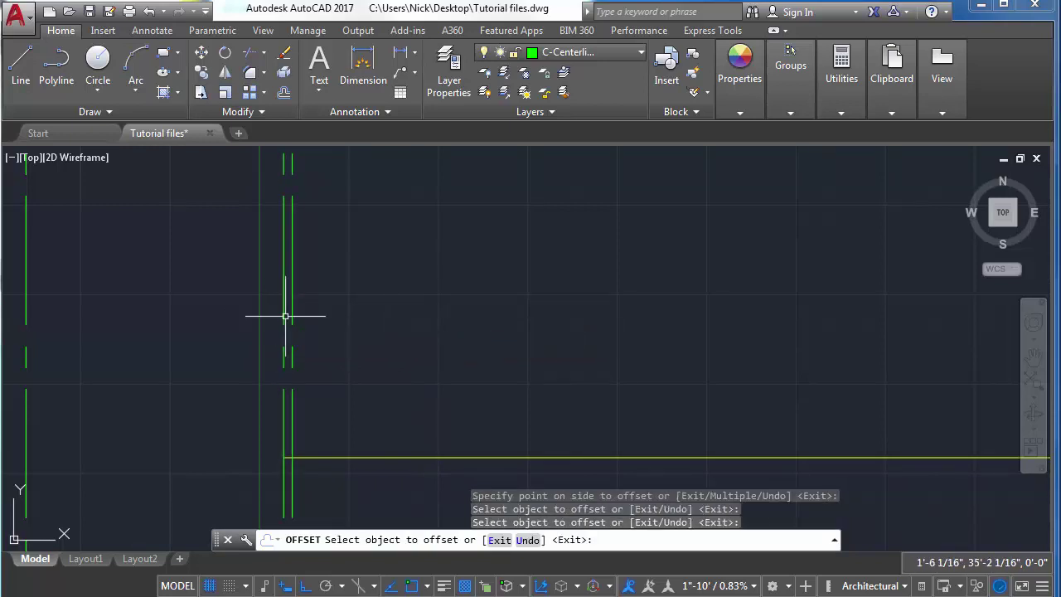
pyautogui.press('Escape')
pyautogui.click(285, 316)
pyautogui.rightClick(286, 316)
pyautogui.press('Escape')
# Offset the road line 6' to create a parallel curb line
pyautogui.write('of')
pyautogui.press('Return')
pyautogui.write('6')
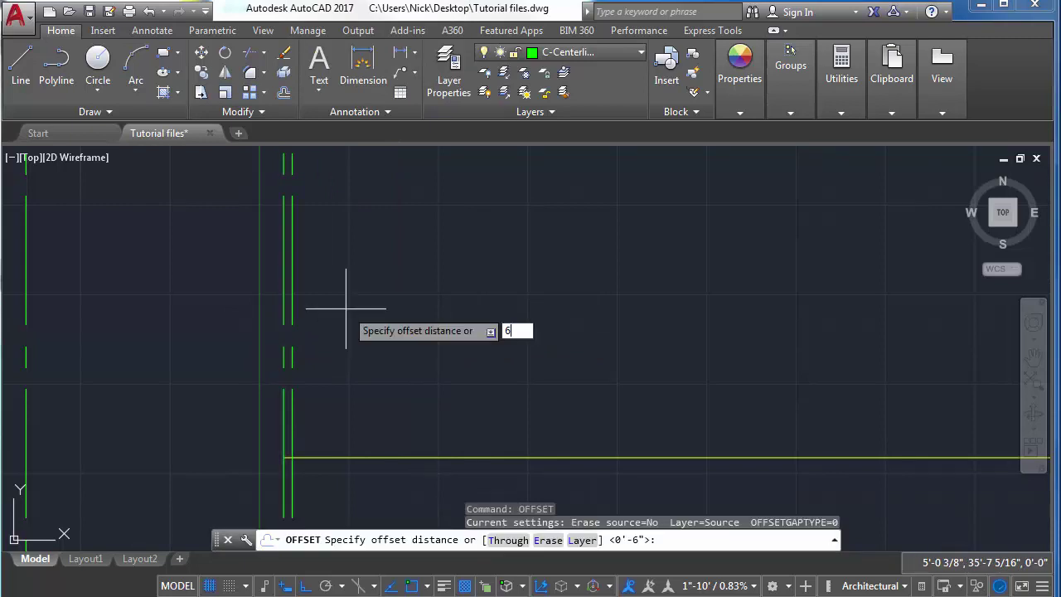
pyautogui.press('Return')
pyautogui.click(285, 308)
pyautogui.click(346, 309)
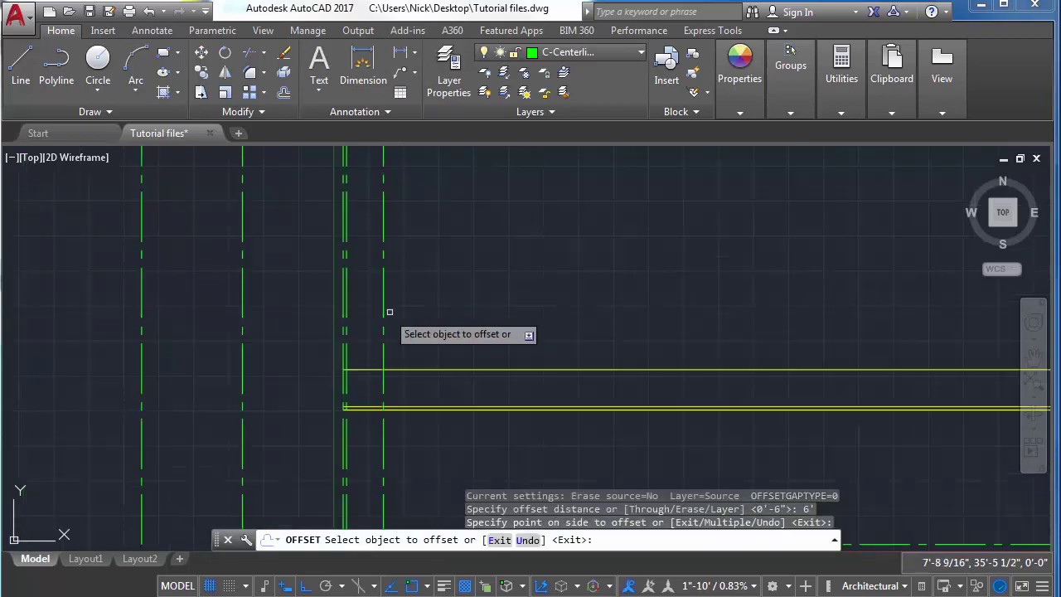
pyautogui.press('Escape')
# Move the two new vertical offset lines and the left road line onto C-Curb
pyautogui.moveTo(495, 235)
pyautogui.mouseDown()
pyautogui.moveTo(363, 294)
pyautogui.moveTo(315, 296)
pyautogui.mouseUp()
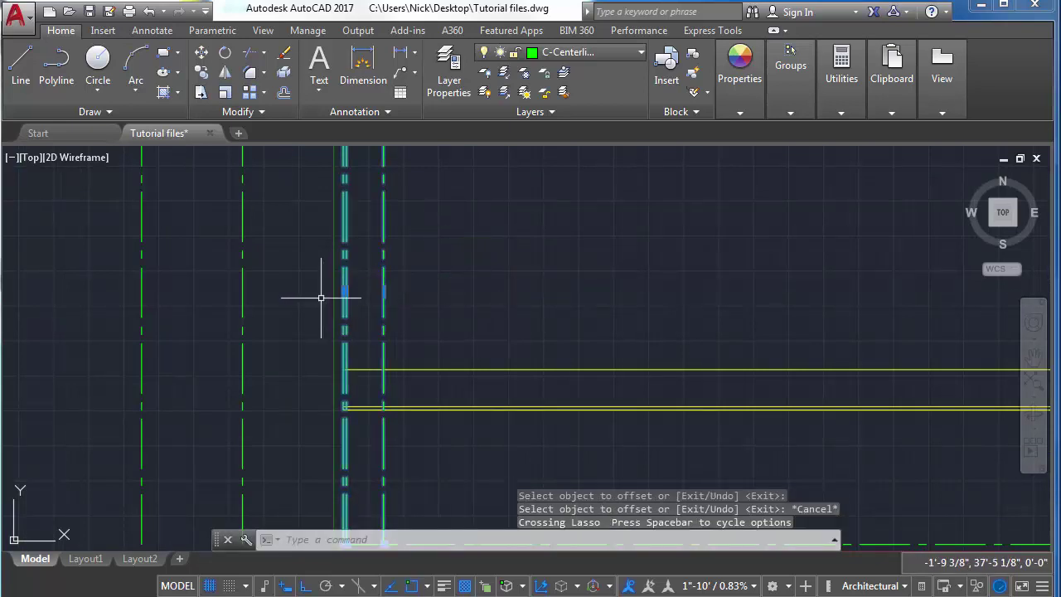
pyautogui.click(603, 49)
pyautogui.click(597, 115)
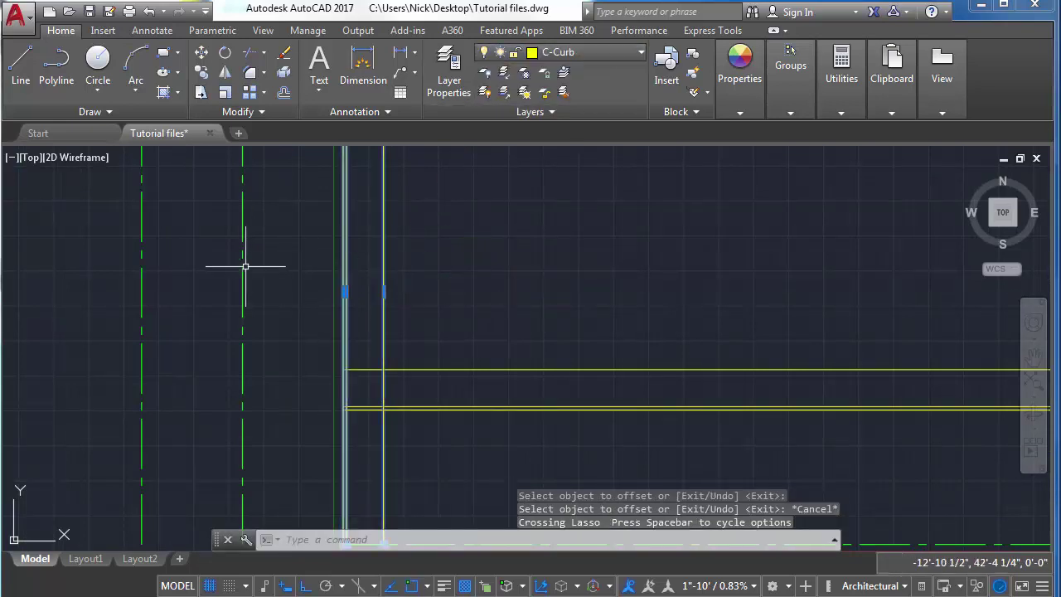
pyautogui.press('Escape')
pyautogui.click(184, 261)
pyautogui.click(103, 332)
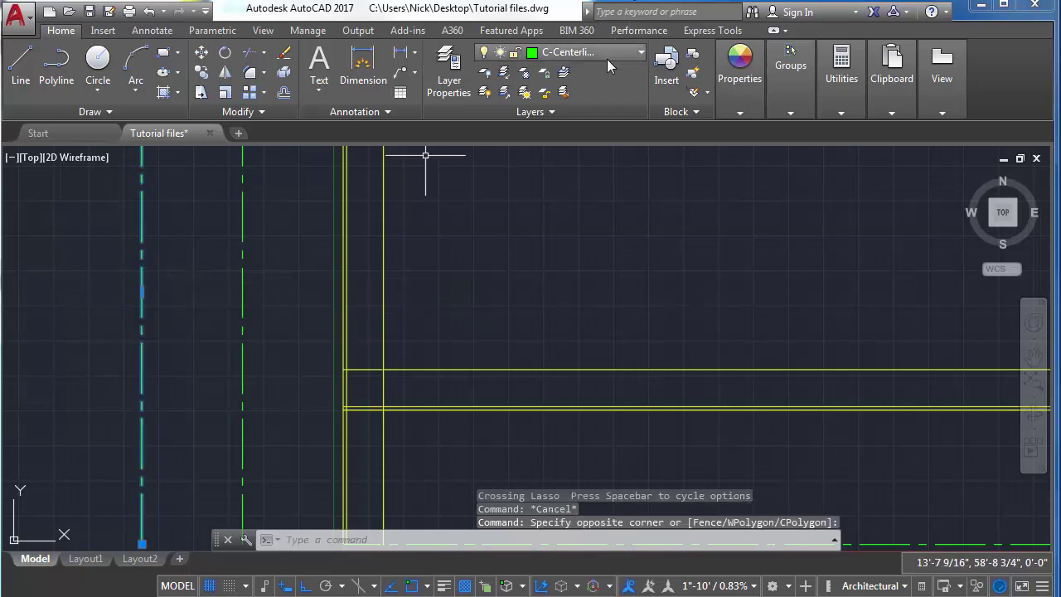
pyautogui.click(607, 55)
pyautogui.click(580, 113)
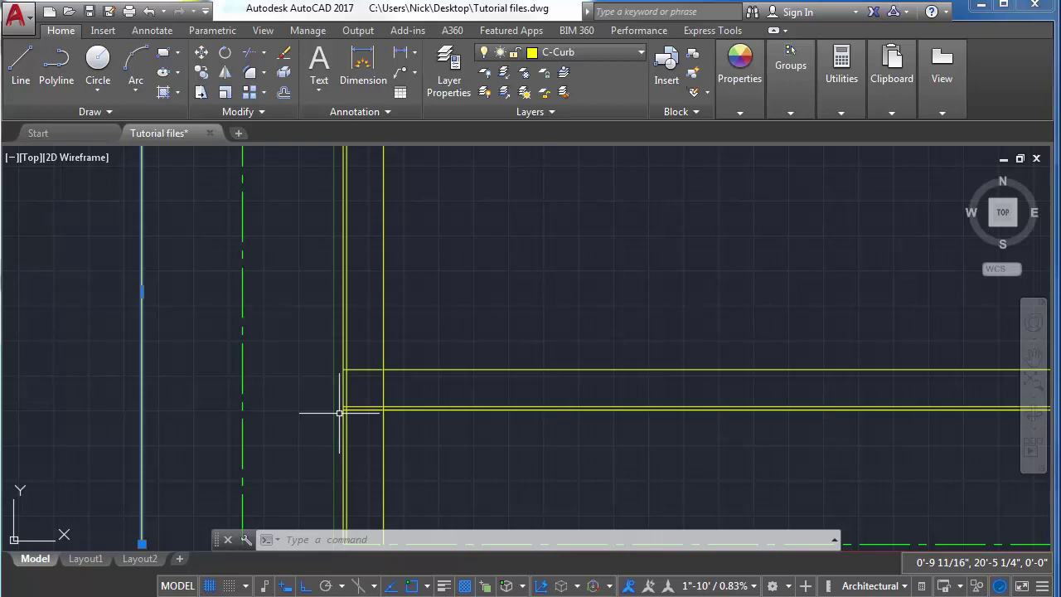
pyautogui.write('fil')
pyautogui.press('Return')
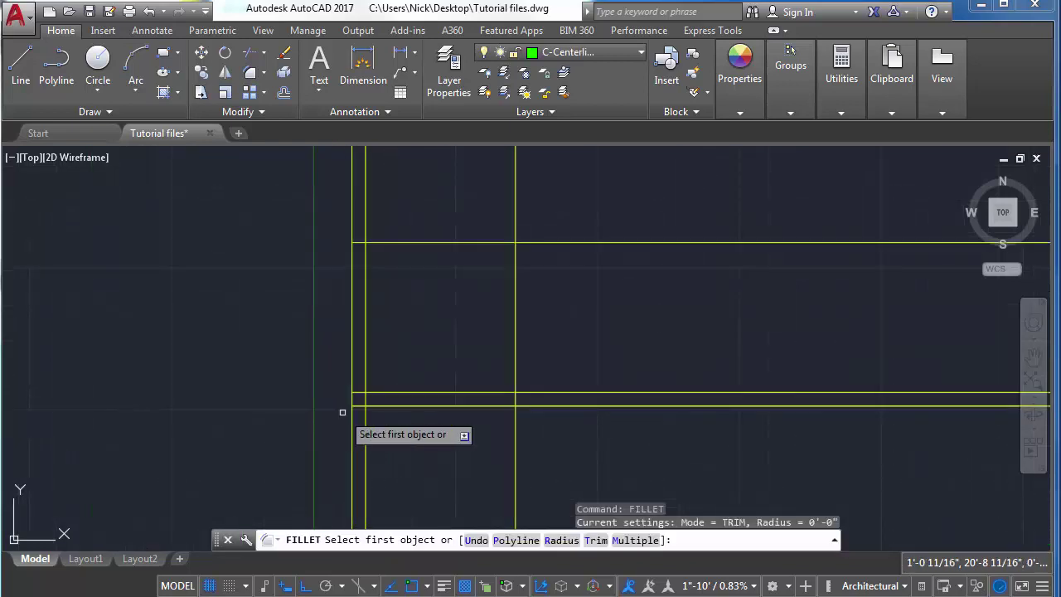
# Set the fillet radius to 15' and round the lower horizontal and vertical curb corner
pyautogui.click(561, 540)
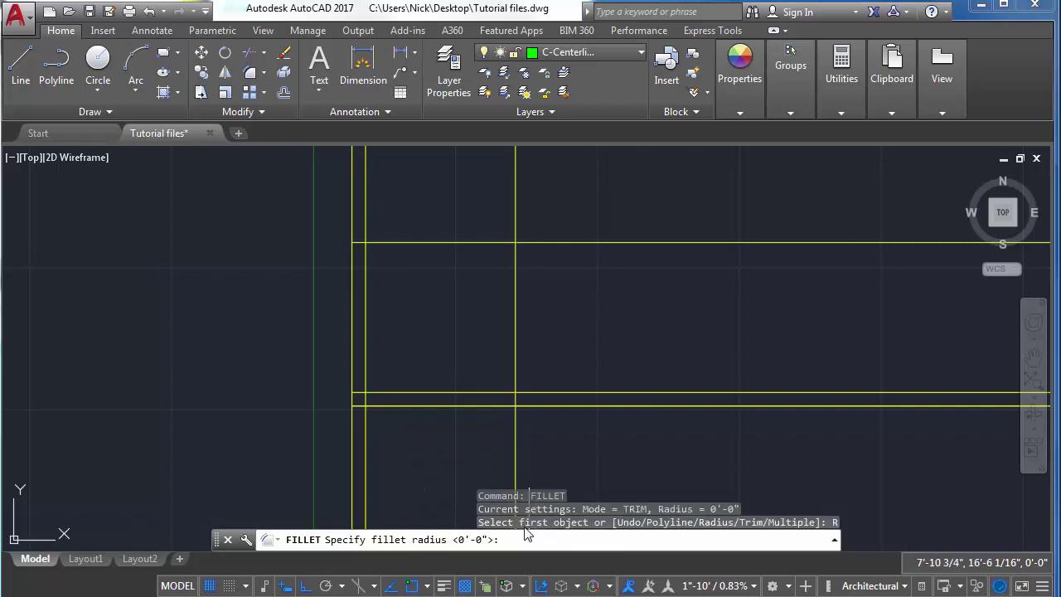
pyautogui.write('15')
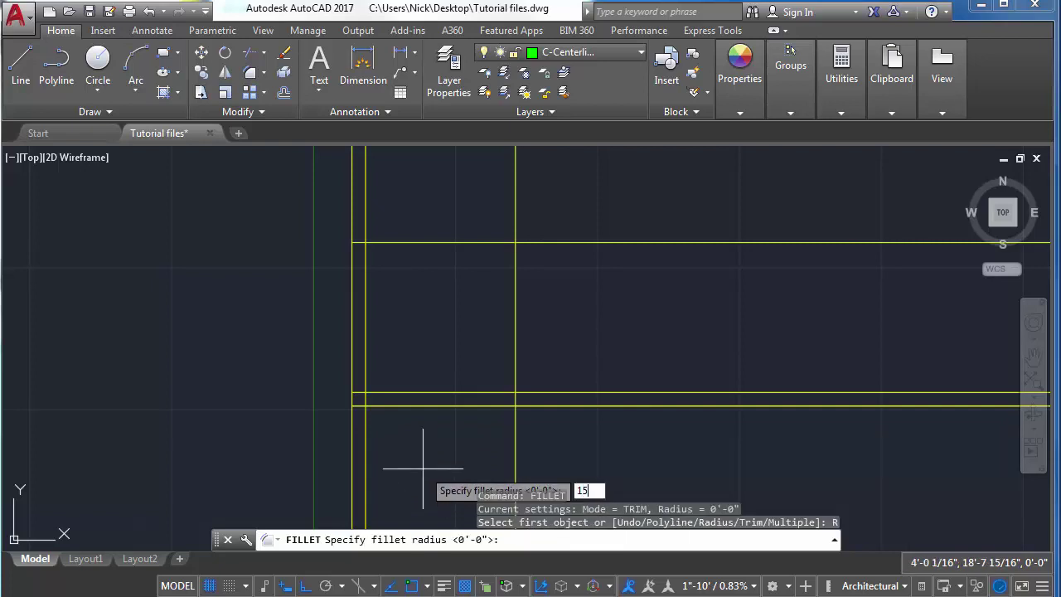
pyautogui.press('Return')
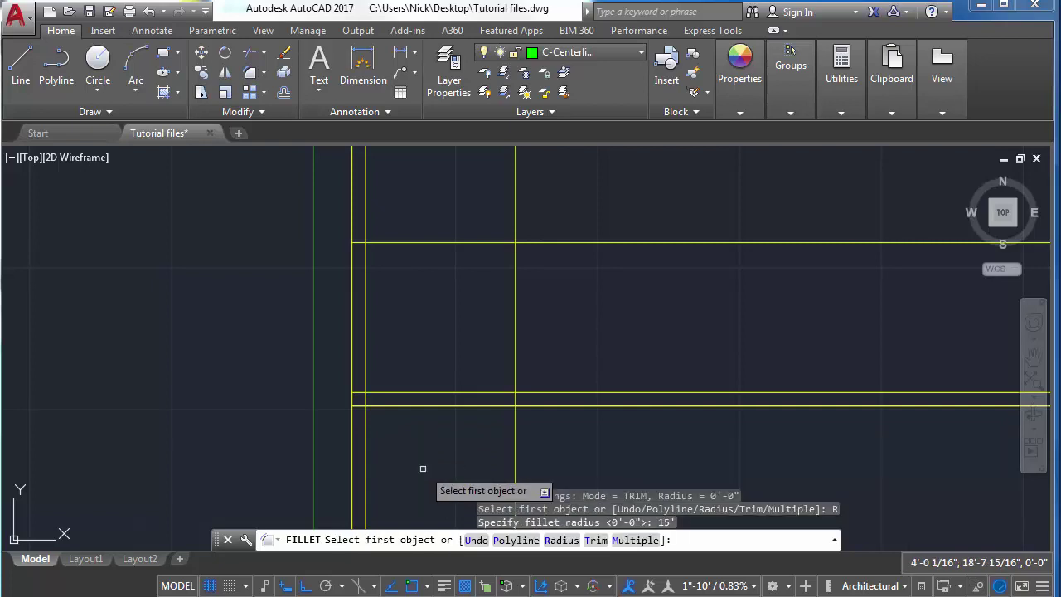
pyautogui.click(405, 406)
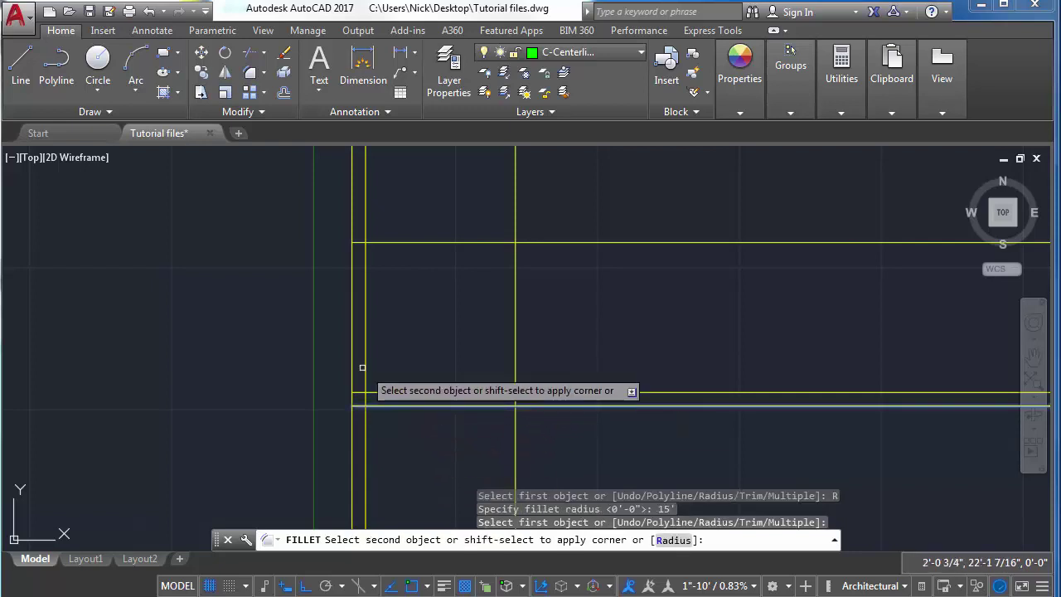
pyautogui.click(351, 357)
pyautogui.scroll(-6, 352, 355)
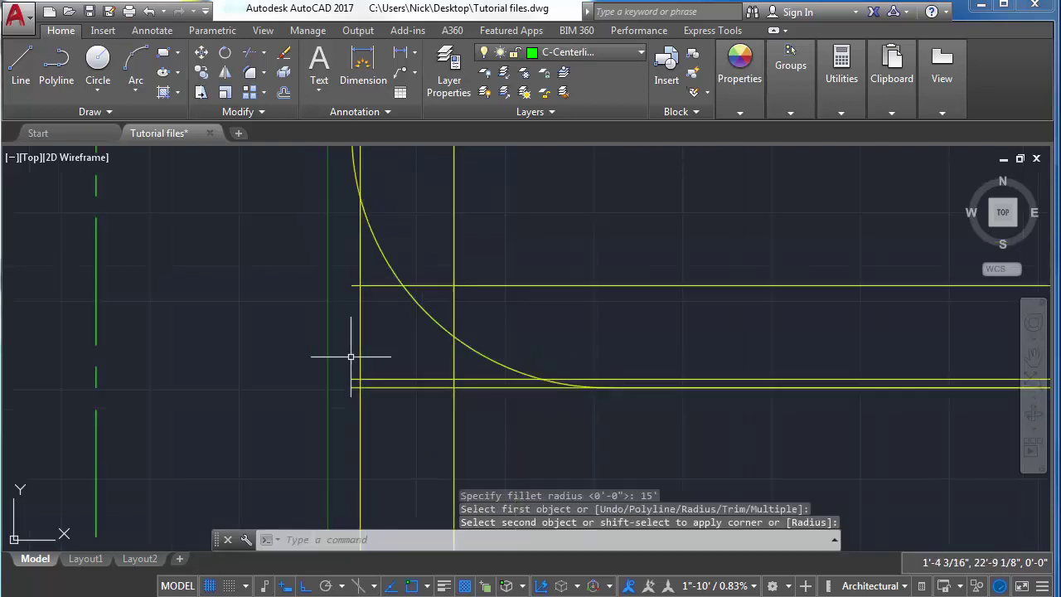
pyautogui.scroll(5, 379, 326)
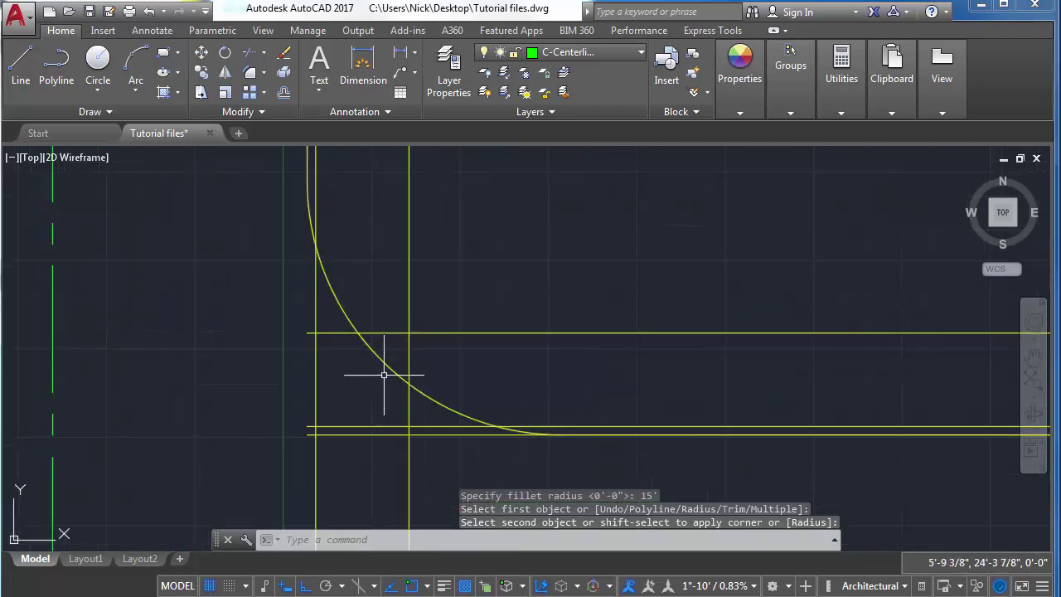
pyautogui.moveTo(434, 343); pyautogui.dragTo(398, 373, button='middle')
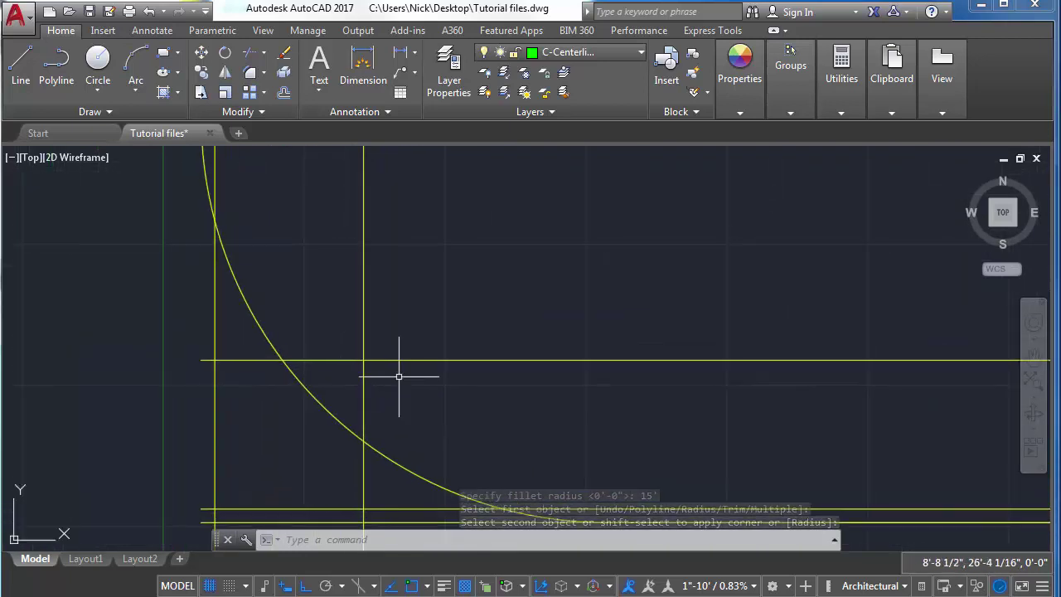
pyautogui.scroll(-3, 398, 374)
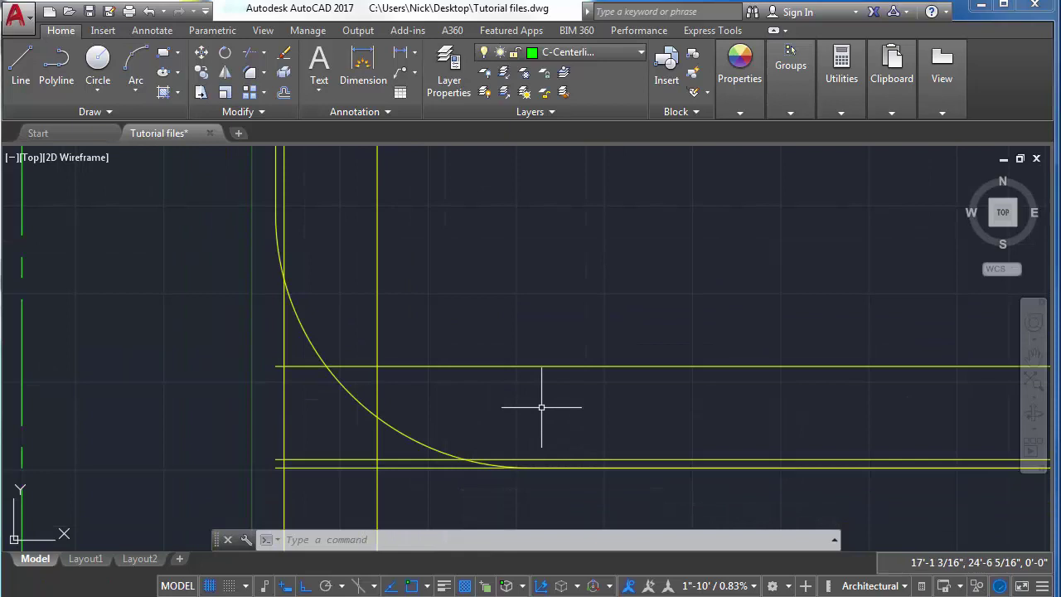
# Fillet the second pair of horizontal and vertical curb lines
pyautogui.write('fil')
pyautogui.press('Return')
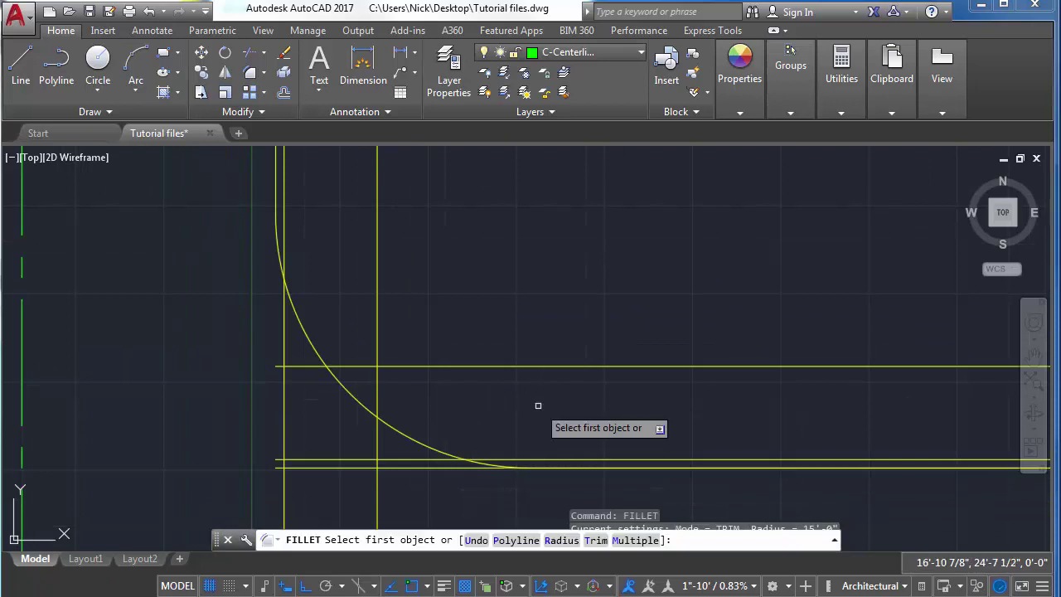
pyautogui.click(524, 458)
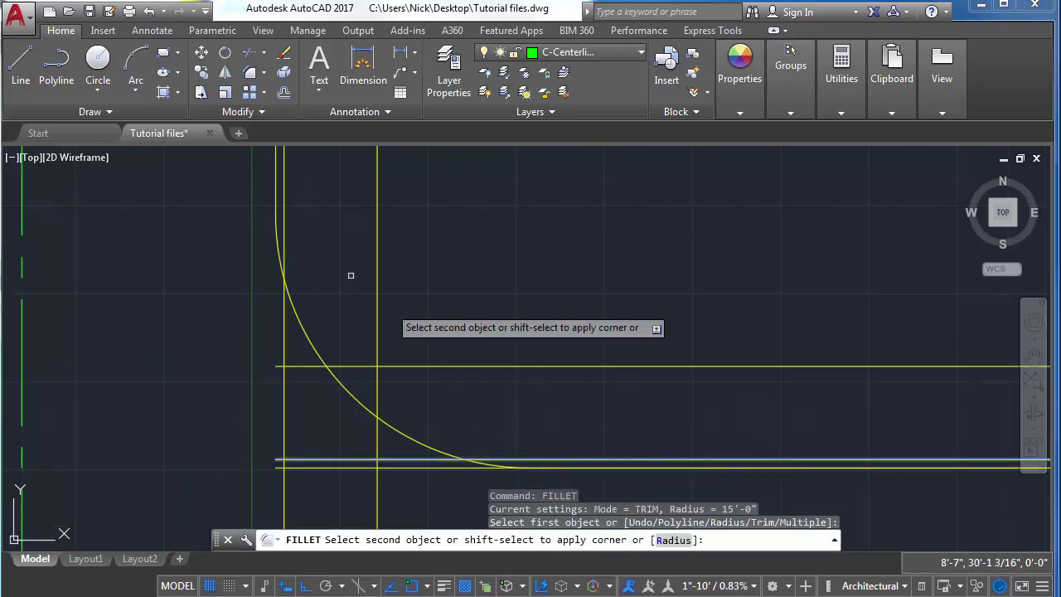
pyautogui.click(286, 239)
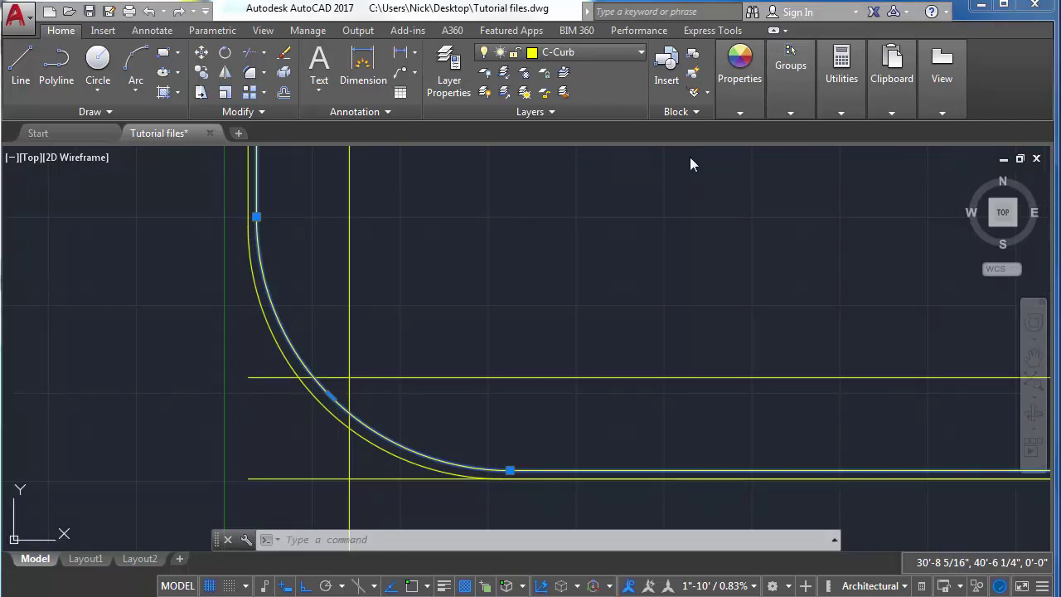
# Delete the extra fillet curve and select the remaining yellow fillet arc
pyautogui.press('Delete')
pyautogui.click(289, 268)
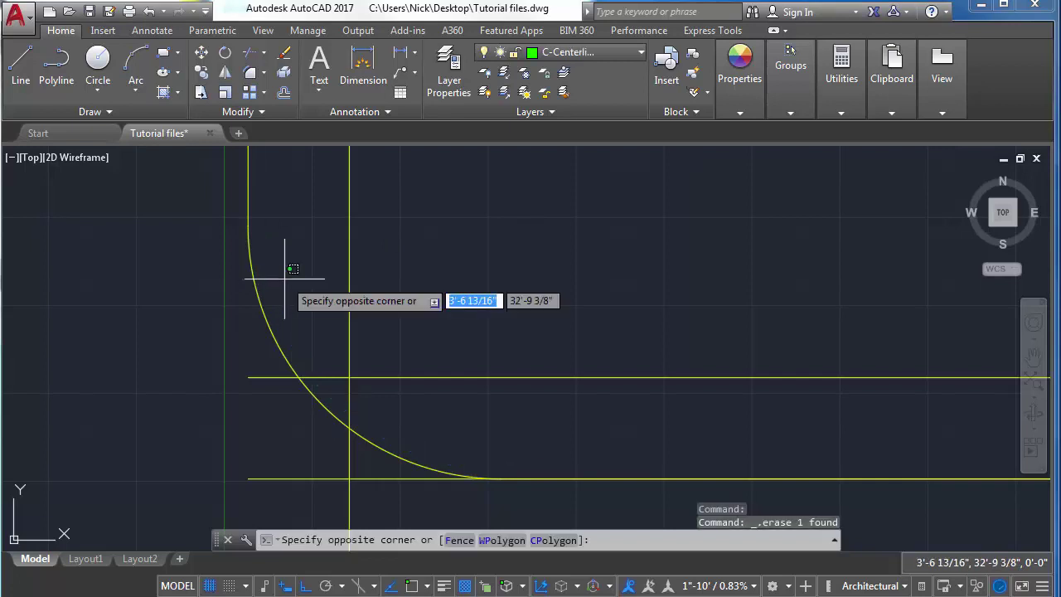
pyautogui.click(254, 304)
# Offset the fillet arc 6' to the inside and erase the leftover straight line
pyautogui.write('og')
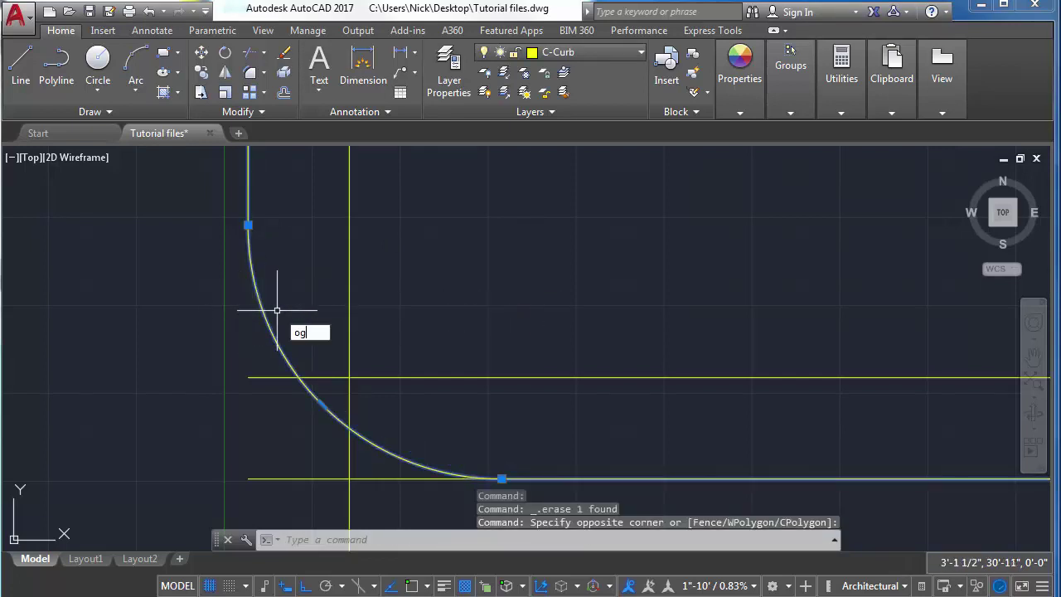
pyautogui.write('fs')
pyautogui.press('Return')
pyautogui.write('6')
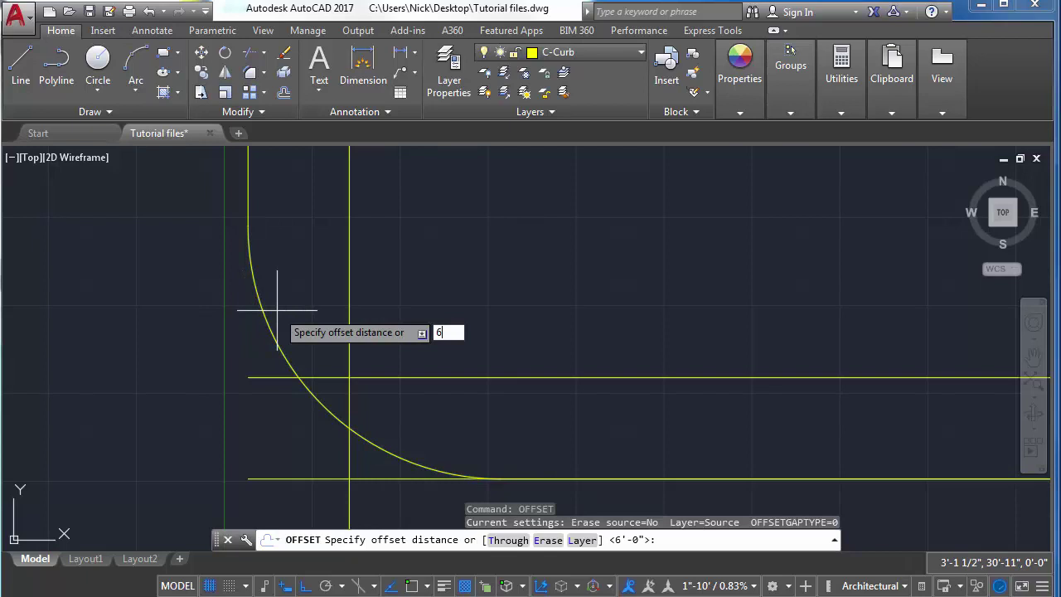
pyautogui.press('Return')
pyautogui.click(276, 310)
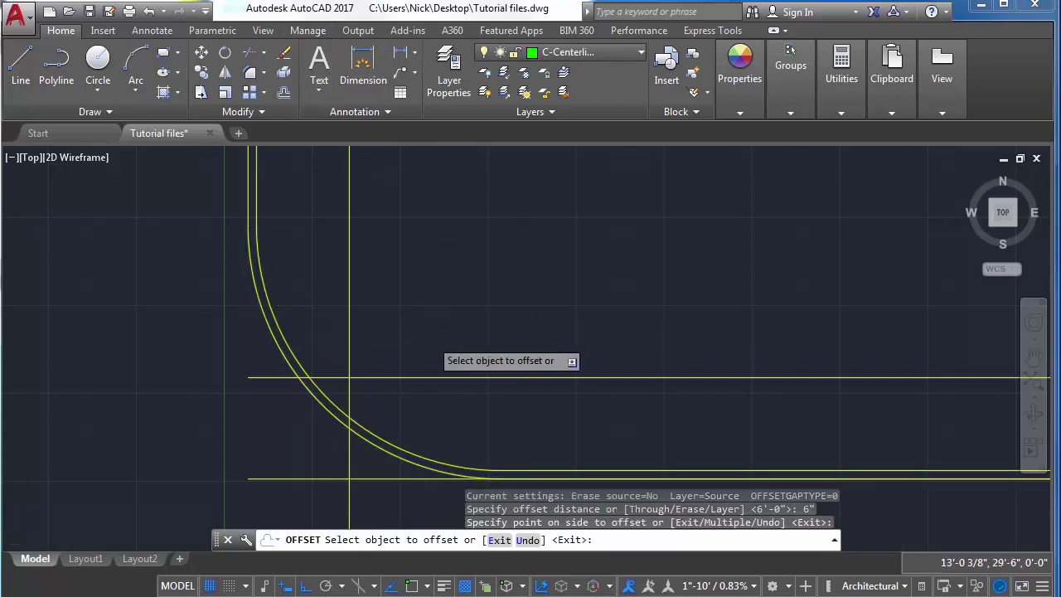
pyautogui.scroll(2, 428, 331)
pyautogui.scroll(-3, 299, 251)
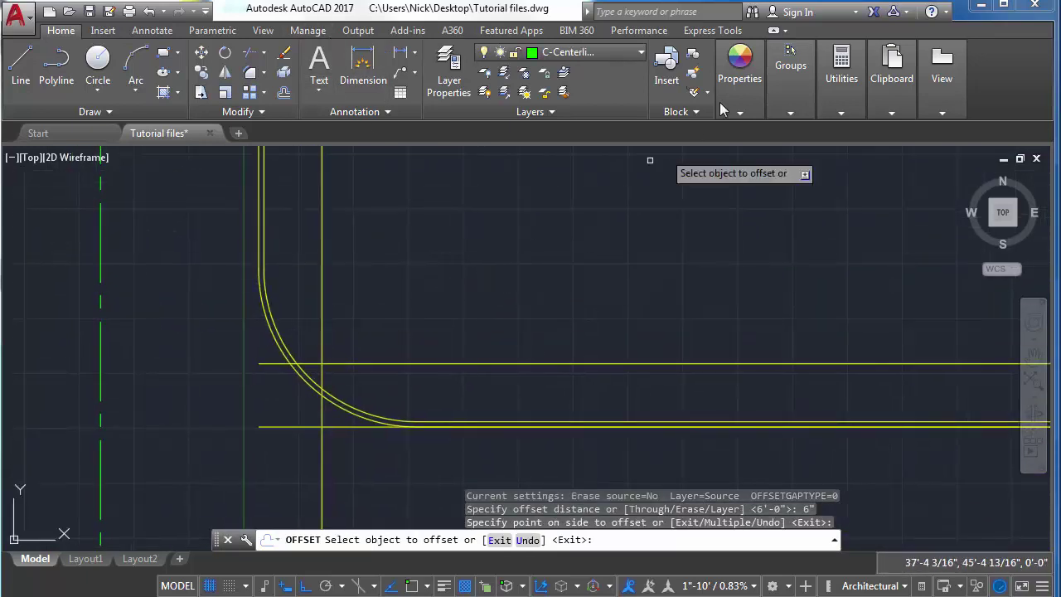
pyautogui.press('Escape')
pyautogui.press('Delete')
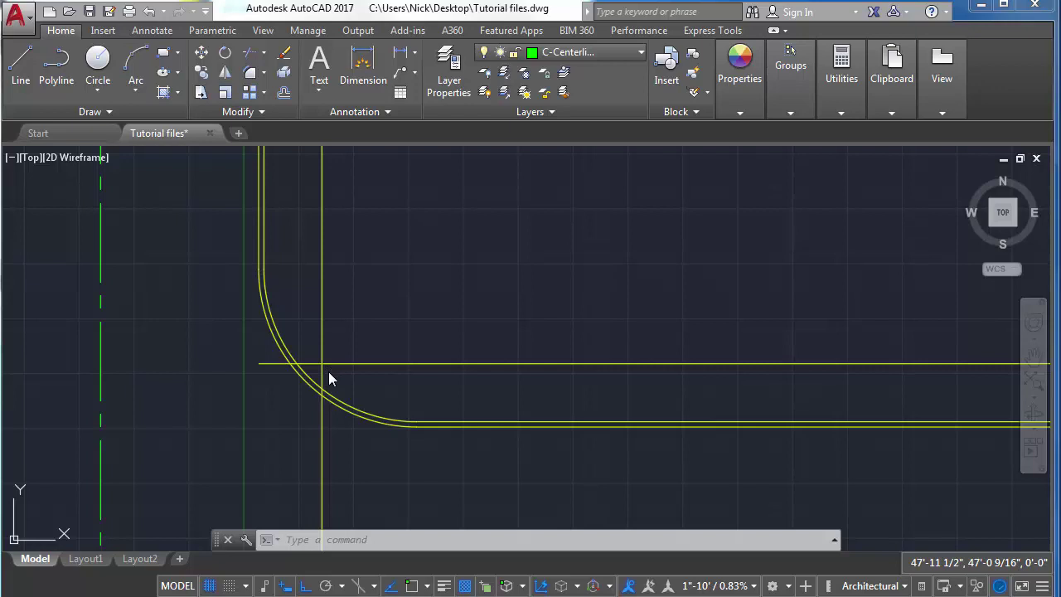
# Fillet the inner vertical and horizontal curb lines at radius 0 to form a square corner
pyautogui.write('fill')
pyautogui.press('Return')
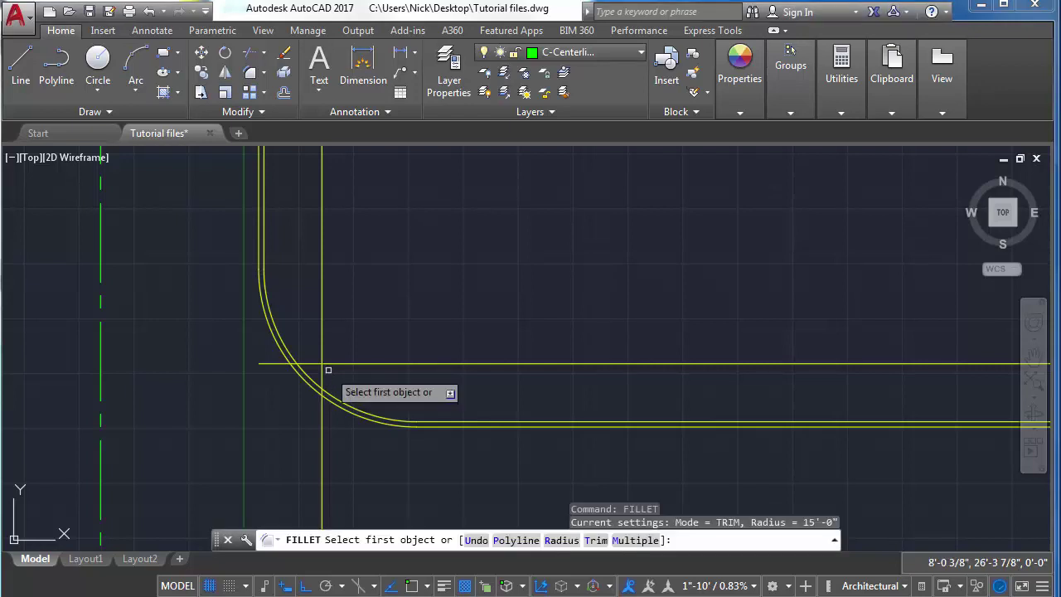
pyautogui.write('15')
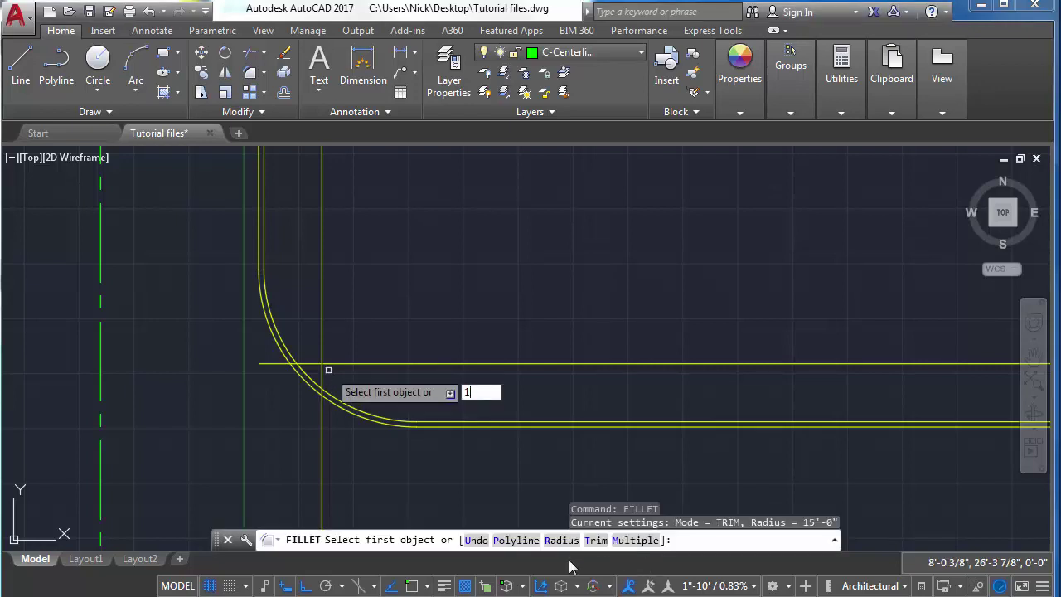
pyautogui.click(569, 544)
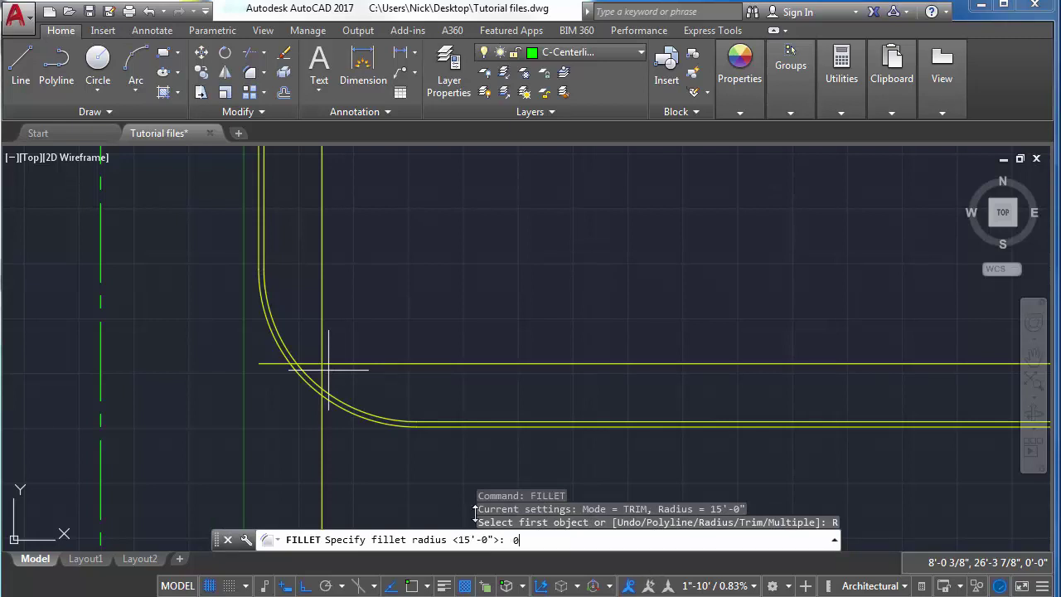
pyautogui.write('0')
pyautogui.press('Return')
pyautogui.click(322, 354)
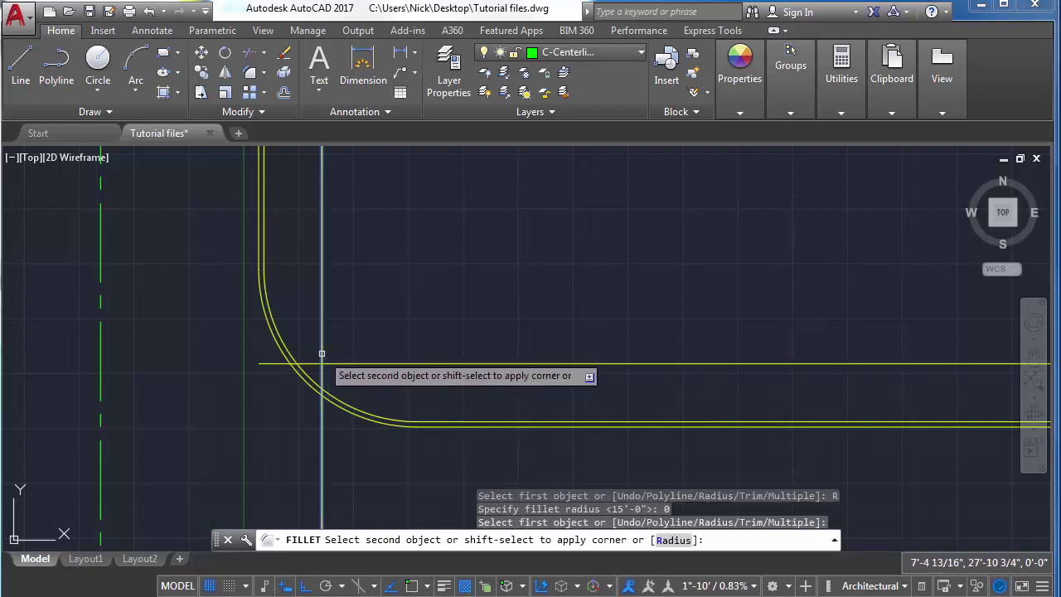
pyautogui.click(340, 362)
pyautogui.scroll(5, 307, 378)
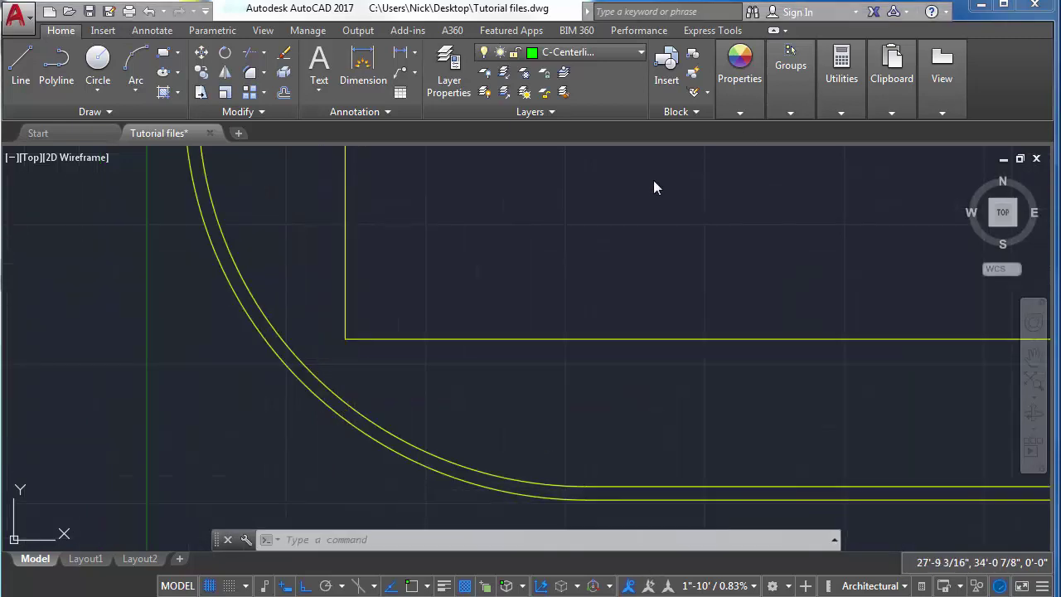
# Chamfer the inner horizontal and vertical curb lines with a 6' length at 45°
pyautogui.click(335, 355)
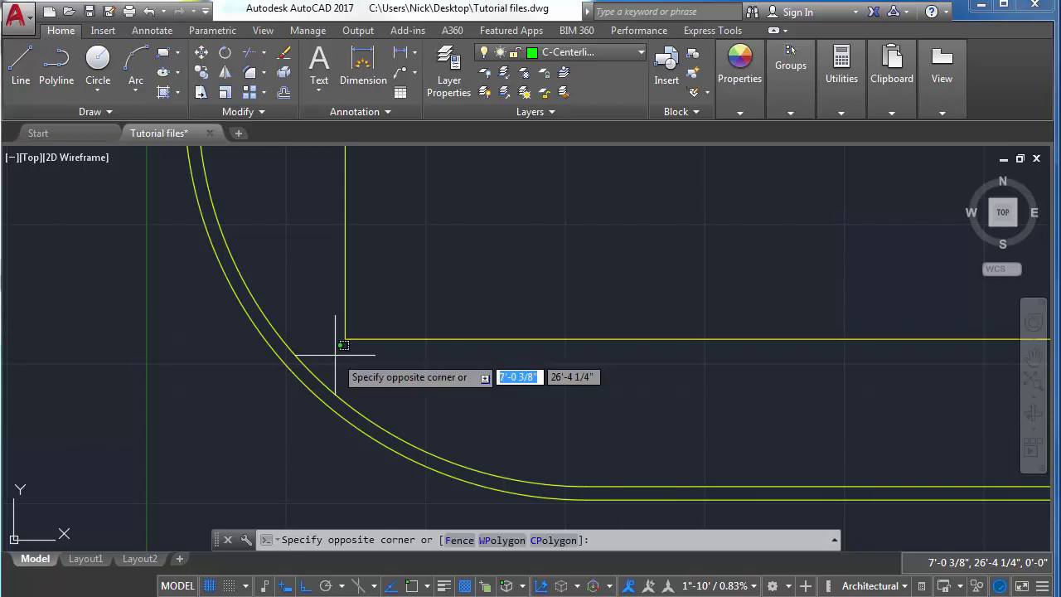
pyautogui.press('Escape')
pyautogui.write('chamf')
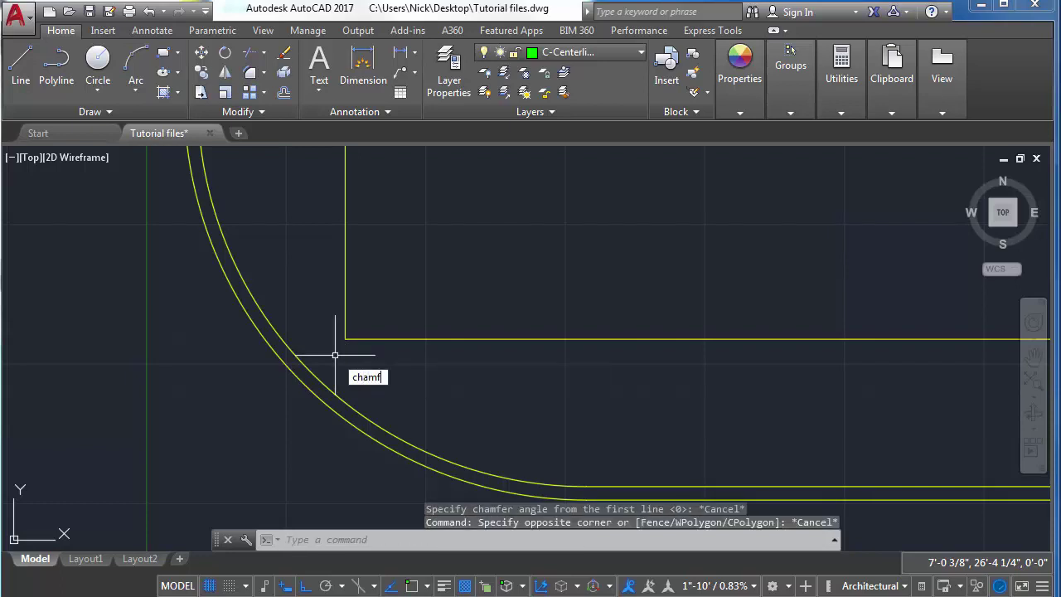
pyautogui.write('er')
pyautogui.press('Return')
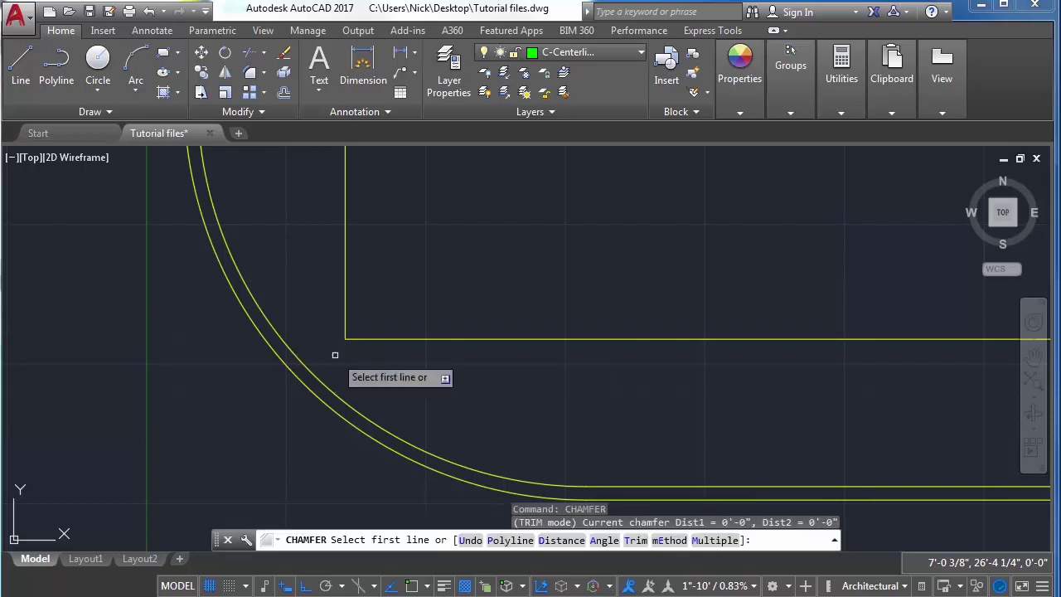
pyautogui.click(603, 539)
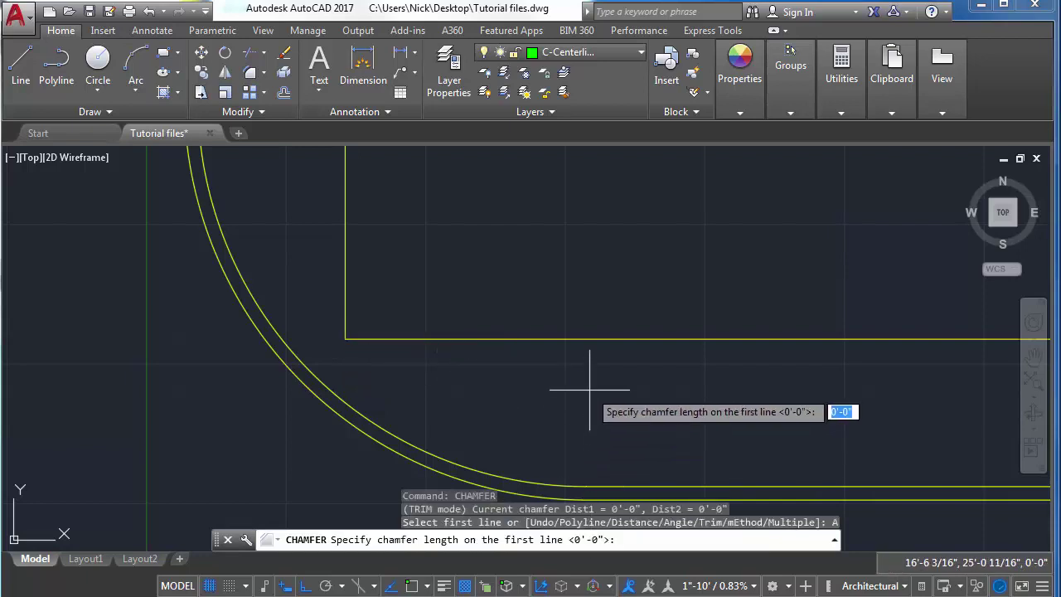
pyautogui.write("6'")
pyautogui.press('Return')
pyautogui.write('45')
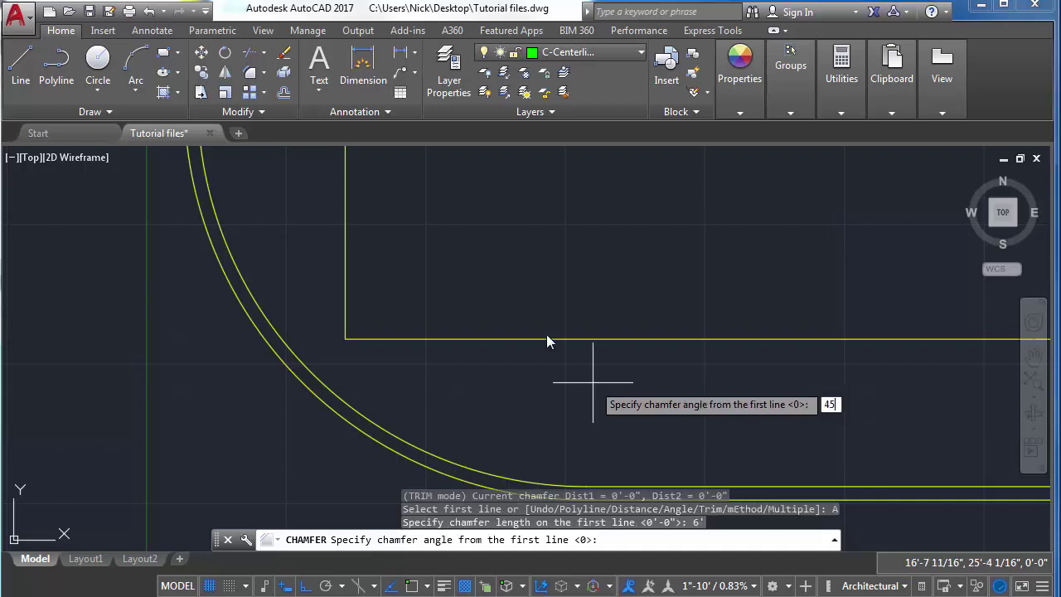
pyautogui.press('Return')
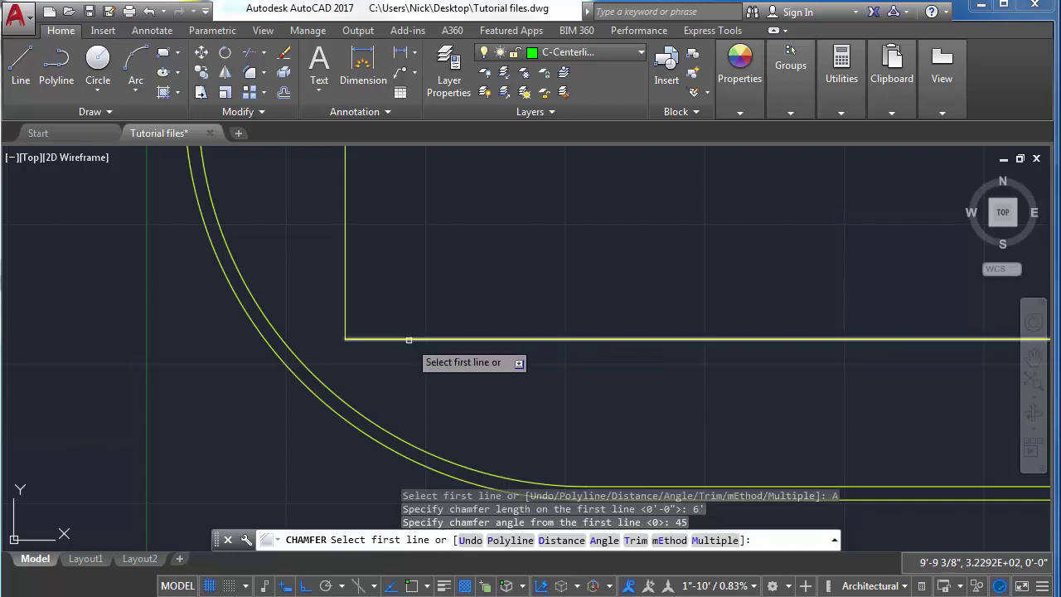
pyautogui.click(409, 340)
pyautogui.click(346, 277)
# Pan and zoom to fit the whole drawing in view
pyautogui.scroll(-4, 348, 277)
pyautogui.moveTo(348, 277); pyautogui.dragTo(394, 296, button='middle')
pyautogui.scroll(4, 393, 296)
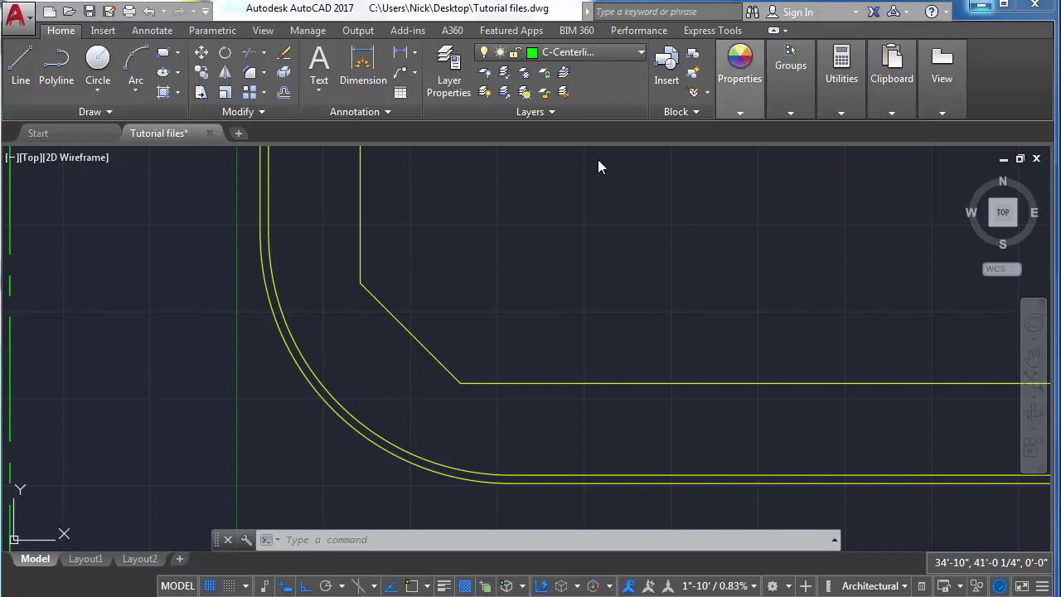
pyautogui.scroll(-3, 633, 260)
pyautogui.middleClick(604, 277)
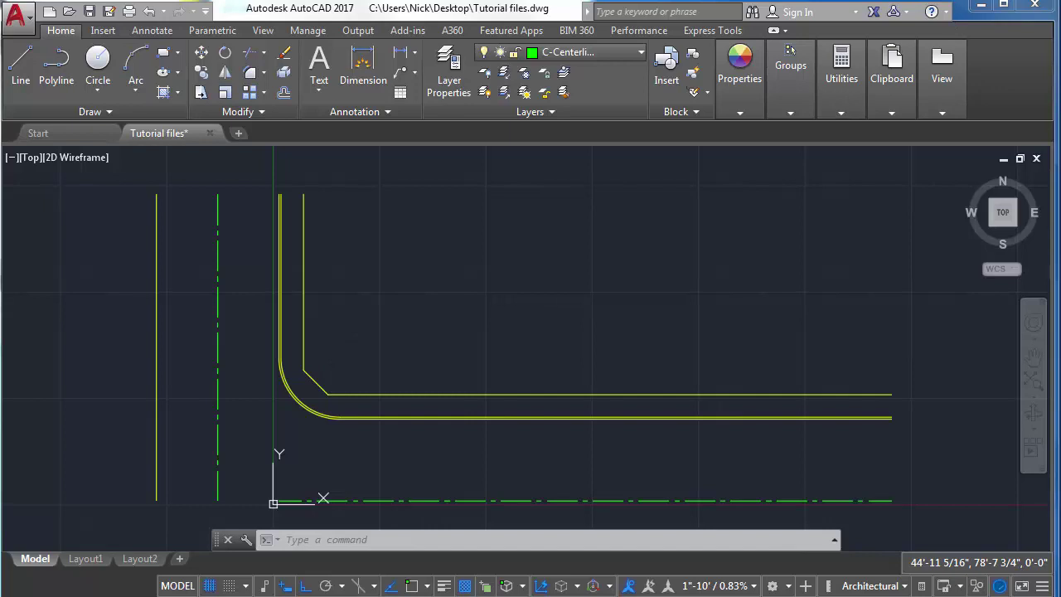
# Explode the inner chamfered curb polyline into separate line segments
pyautogui.click(356, 312)
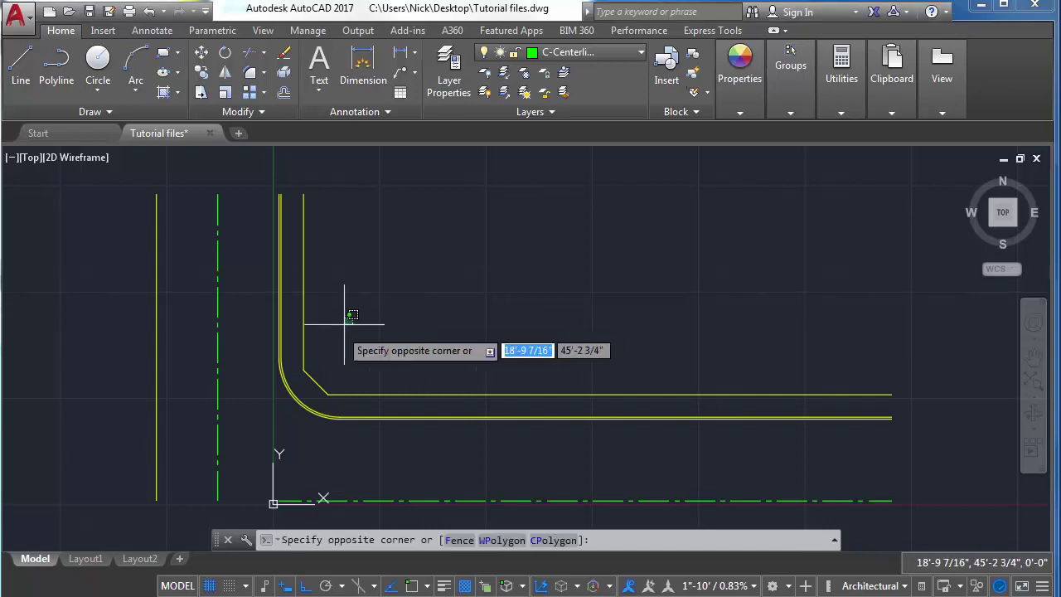
pyautogui.click(296, 381)
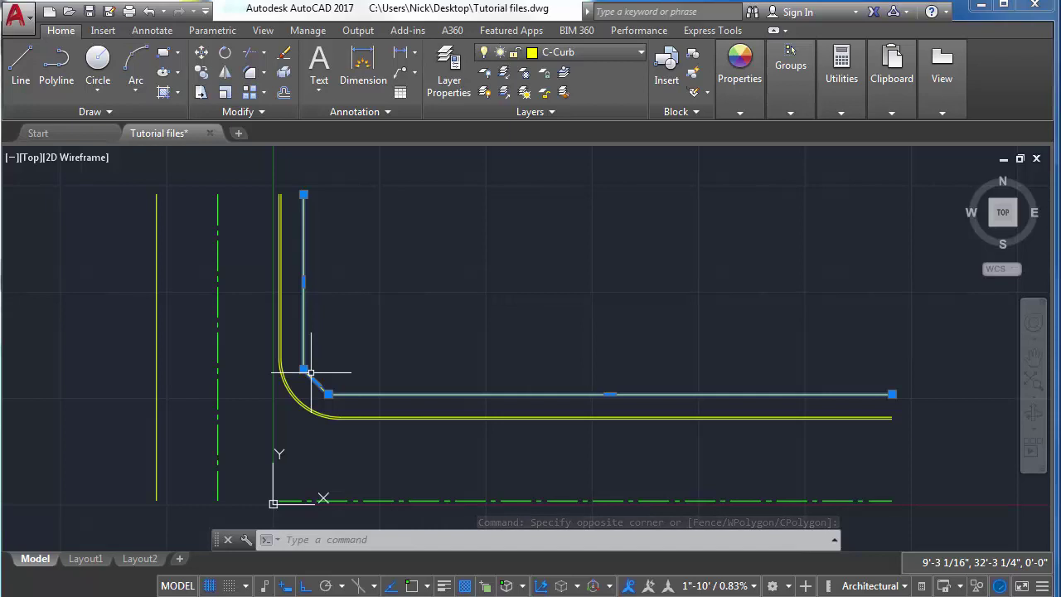
pyautogui.write('explode')
pyautogui.press('Return')
# Select only the inner vertical curb line
pyautogui.click(316, 372)
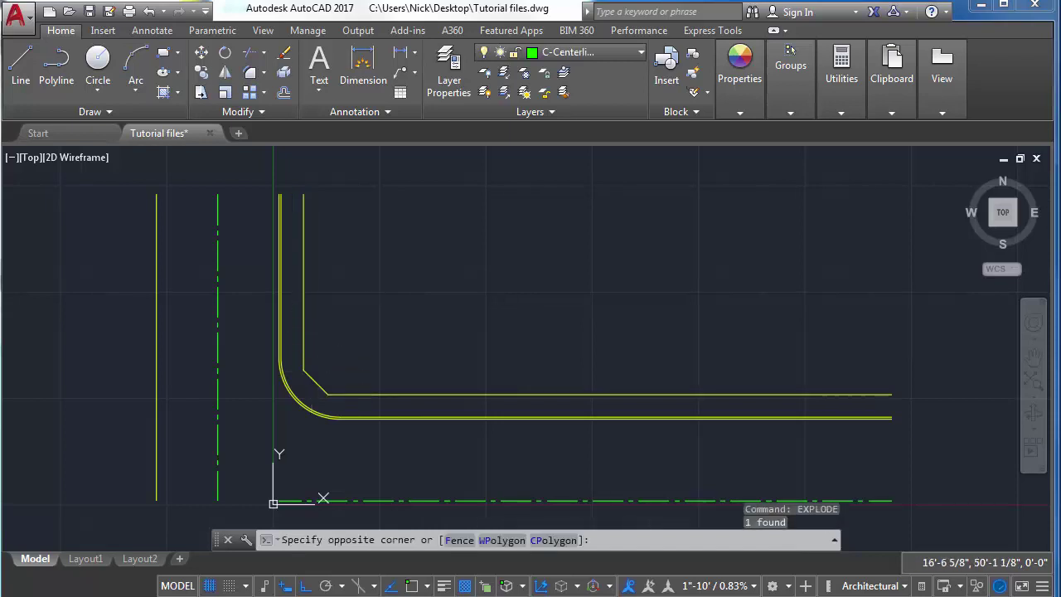
pyautogui.click(296, 279)
pyautogui.click(327, 383)
pyautogui.click(365, 394)
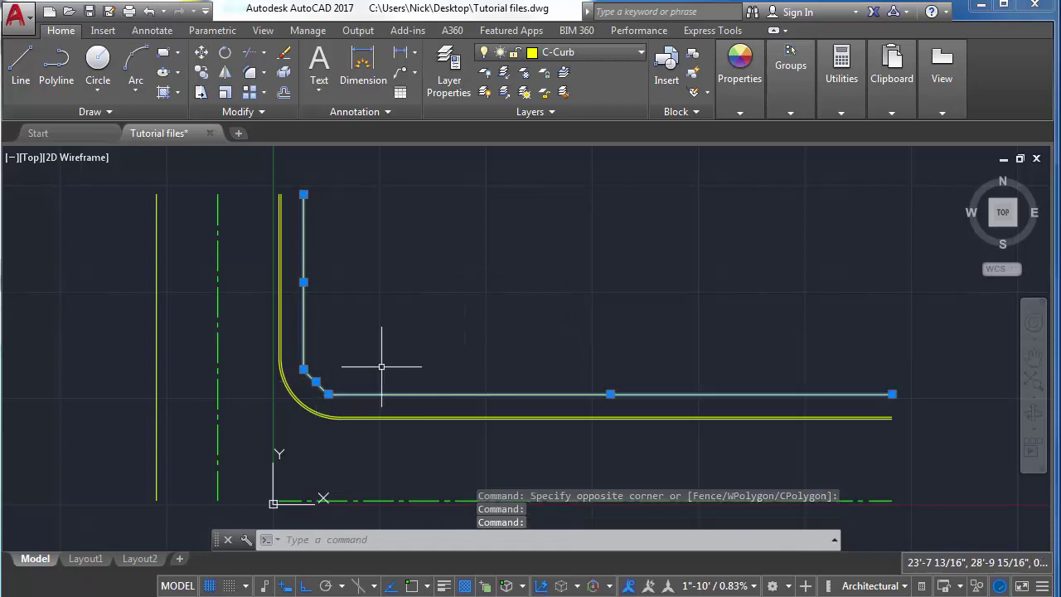
pyautogui.press('Escape')
pyautogui.press('Escape')
pyautogui.click(305, 292)
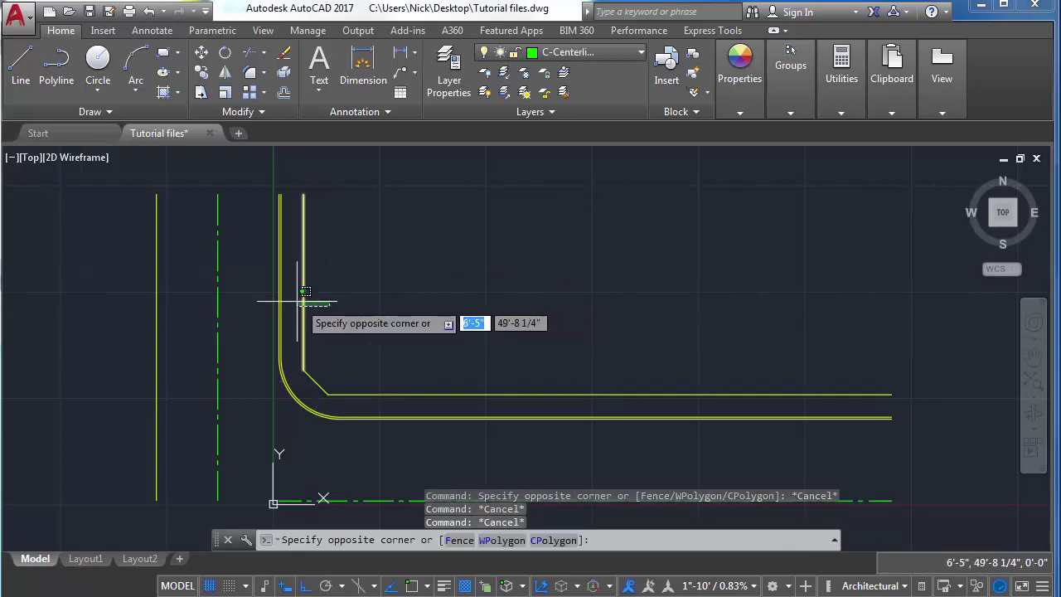
pyautogui.click(298, 302)
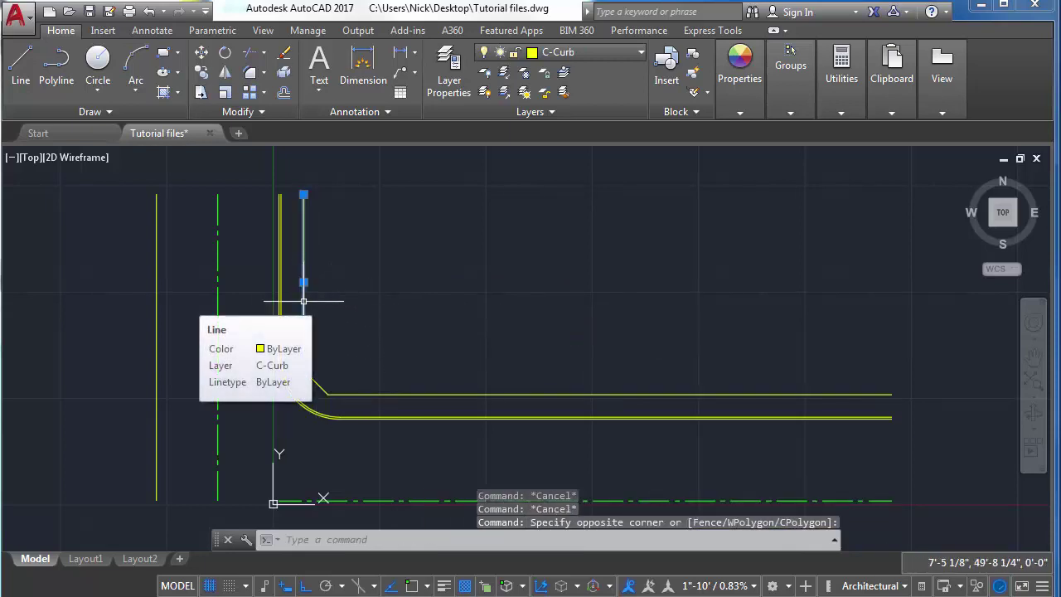
# Offset the inner vertical line 20' to the right, then offset the copy 40' further right
pyautogui.write('OF')
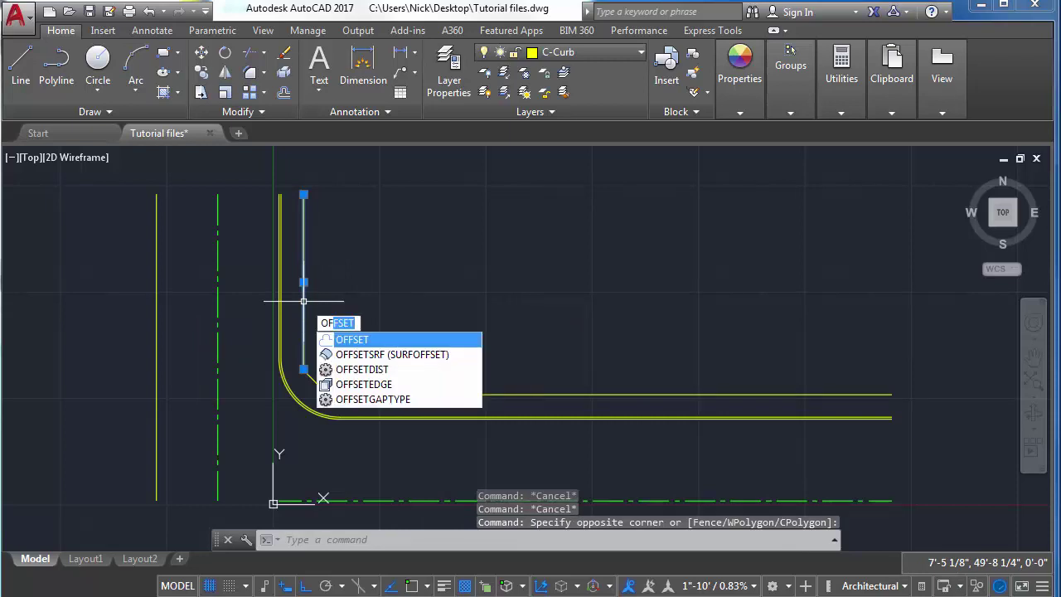
pyautogui.write('FSET')
pyautogui.press('Return')
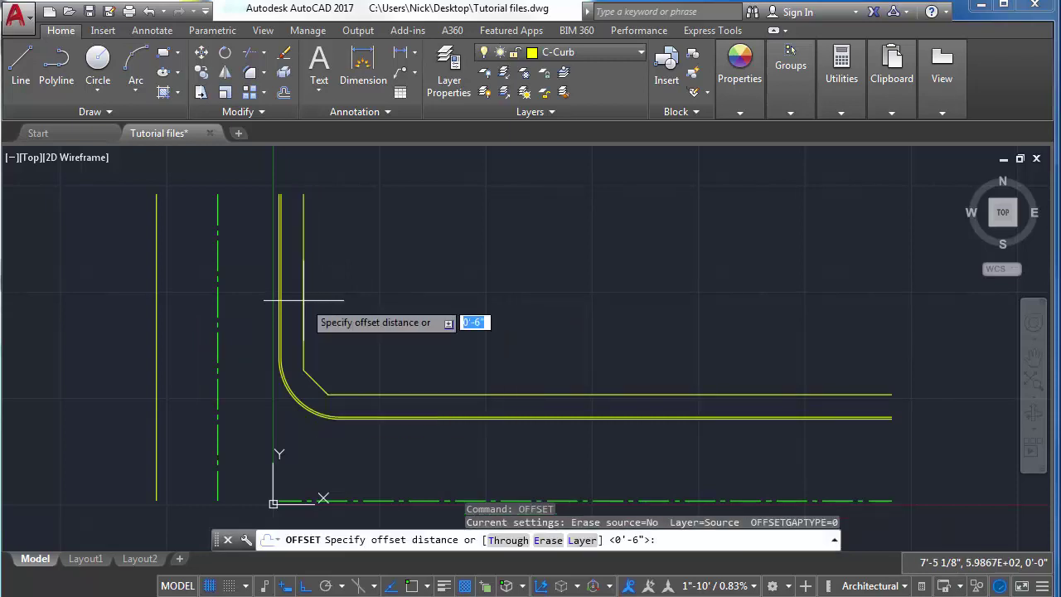
pyautogui.write('20')
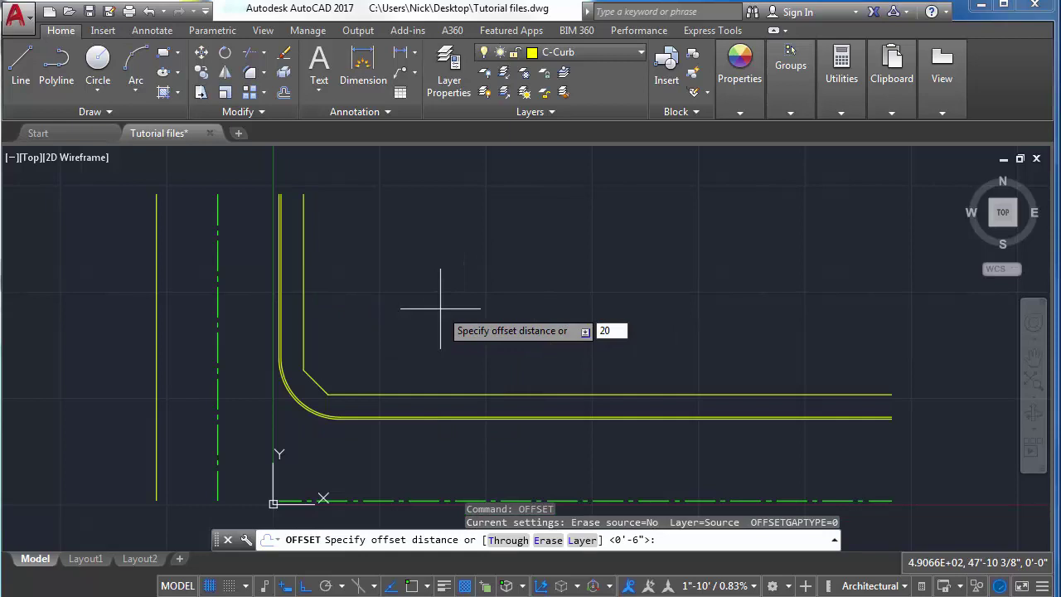
pyautogui.press('Return')
pyautogui.click(303, 308)
pyautogui.click(441, 305)
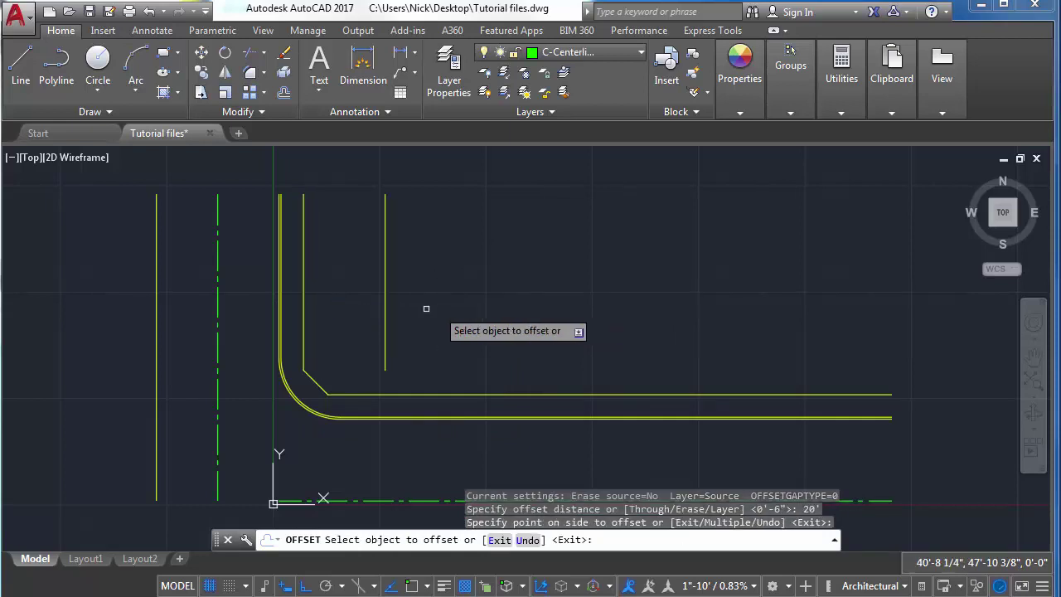
pyautogui.click(383, 307)
pyautogui.write("40'")
pyautogui.press('Return')
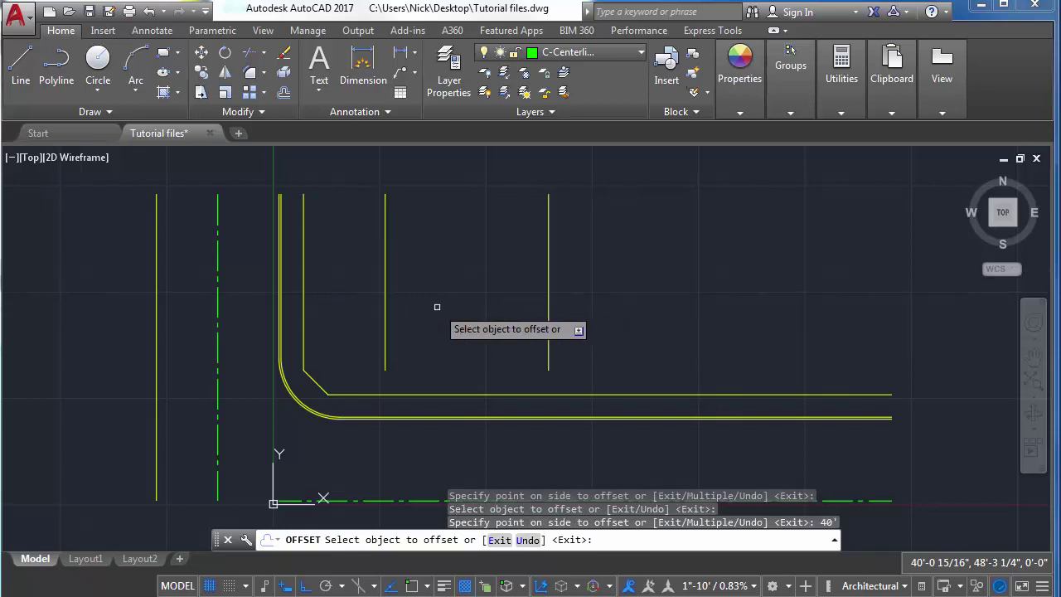
pyautogui.click(548, 257)
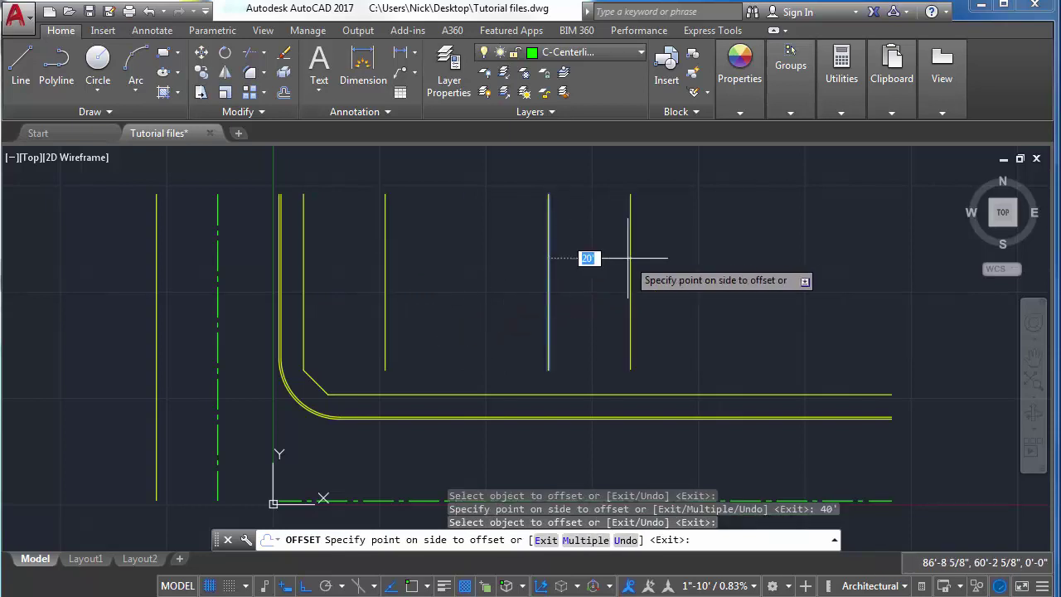
pyautogui.press('Escape')
pyautogui.scroll(2, 510, 285)
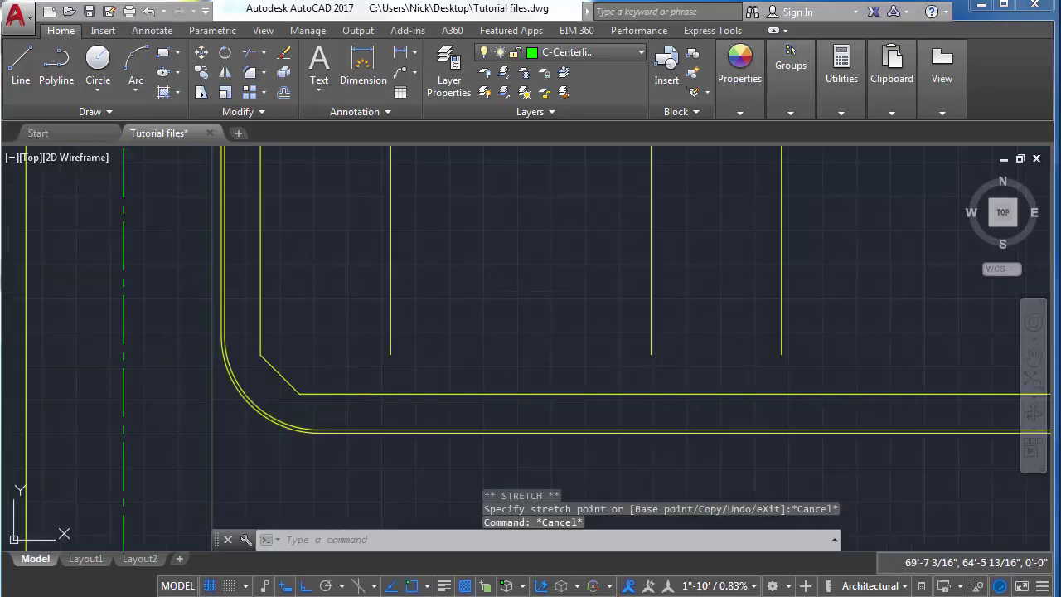
# Stretch the first offset line's lower end onto the inner curb line using Perpendicular snap
pyautogui.click(447, 316)
pyautogui.click(370, 365)
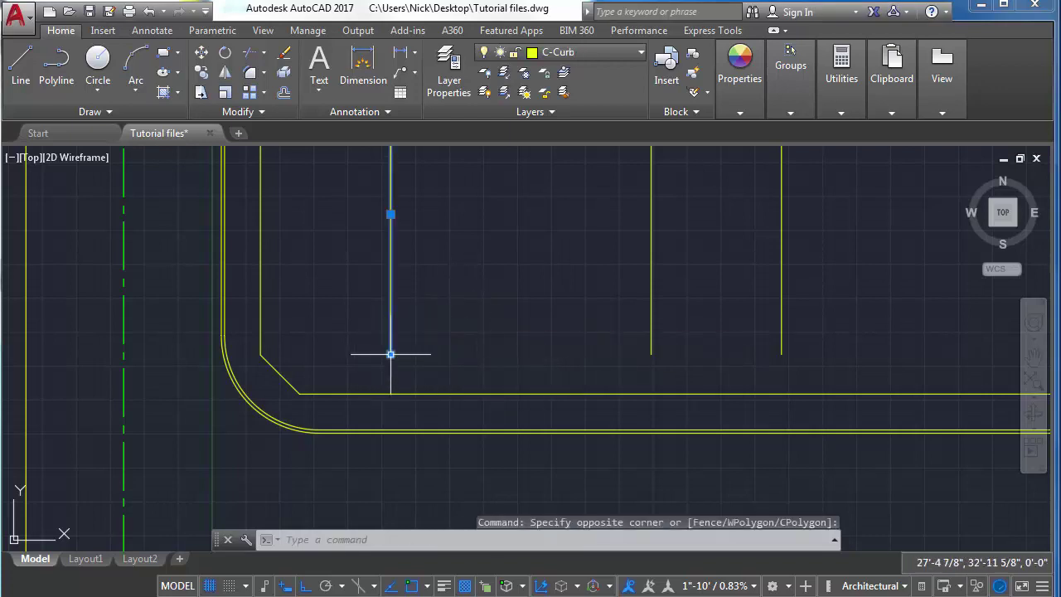
pyautogui.moveTo(390, 354)
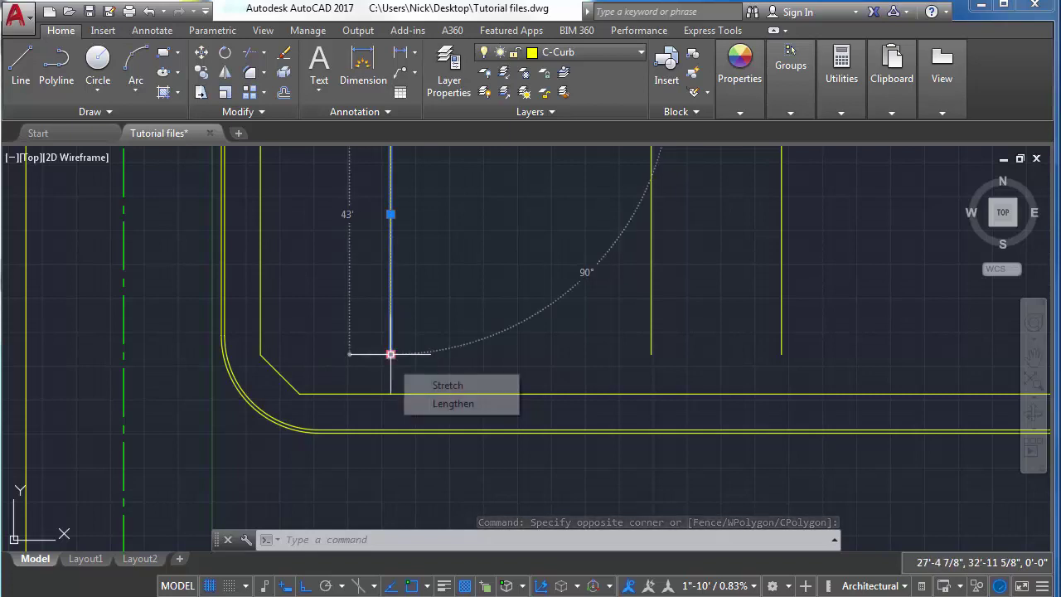
pyautogui.click(416, 387)
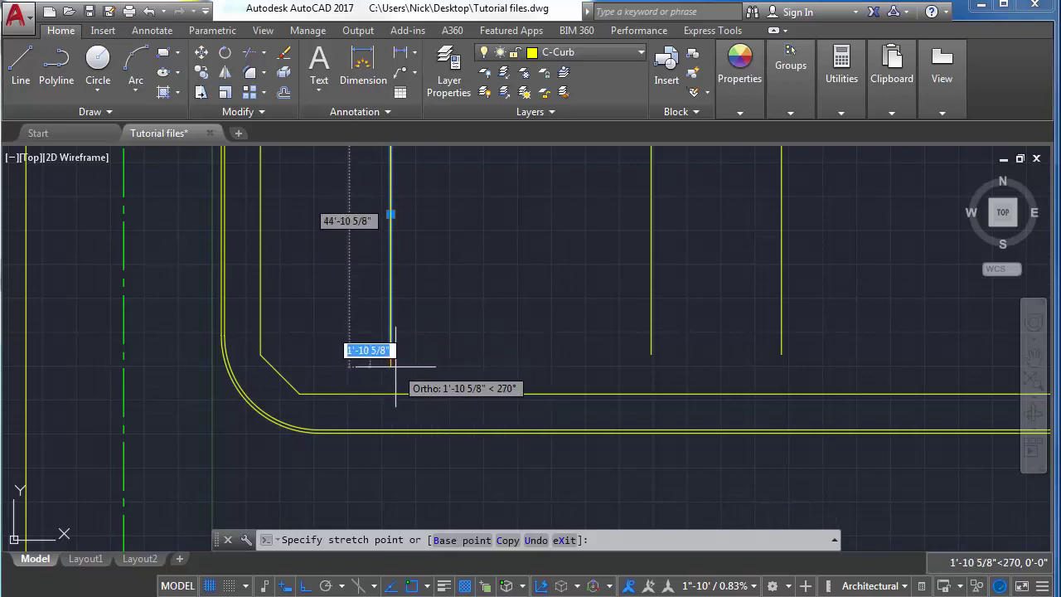
pyautogui.click(426, 586)
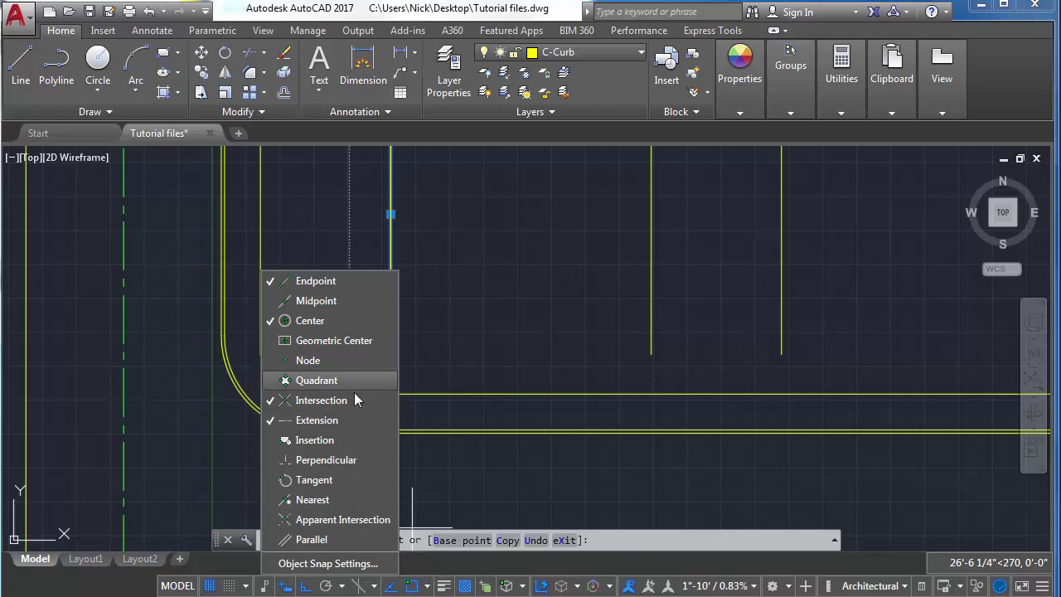
pyautogui.click(356, 457)
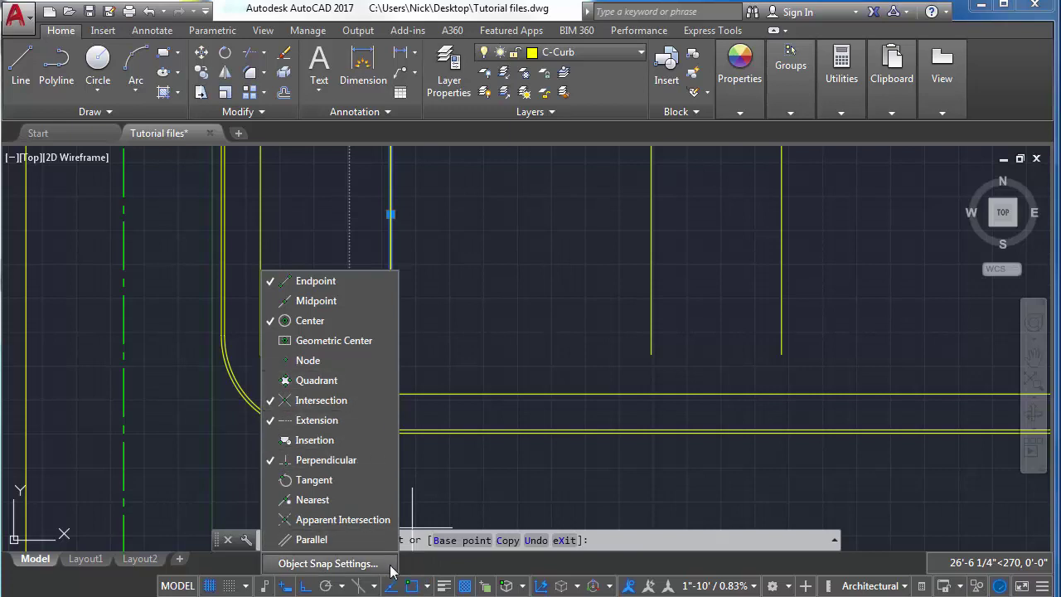
pyautogui.click(424, 587)
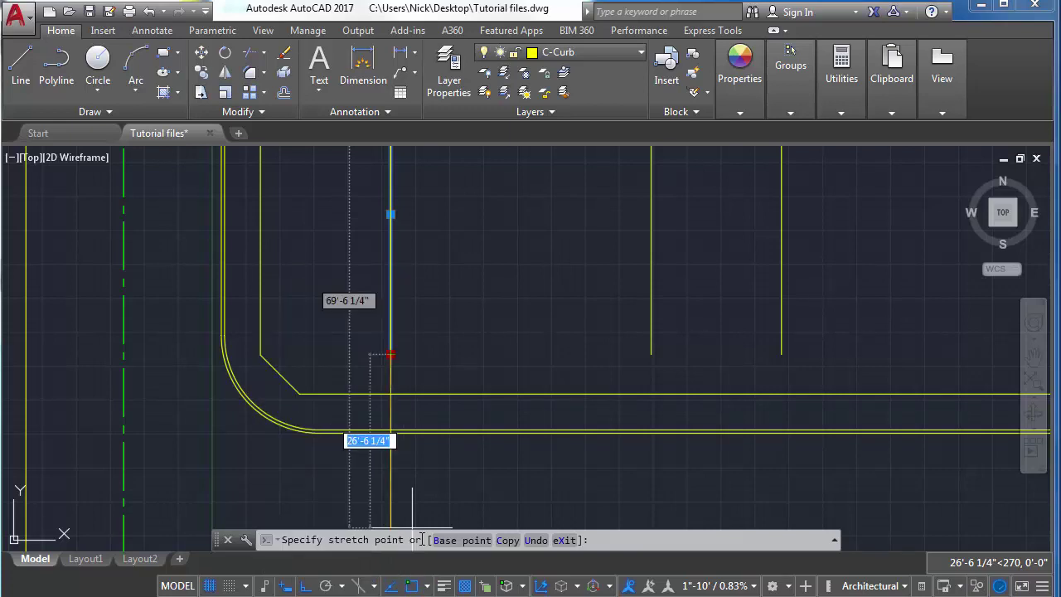
pyautogui.click(402, 387)
pyautogui.moveTo(695, 263); pyautogui.dragTo(562, 285, button='middle')
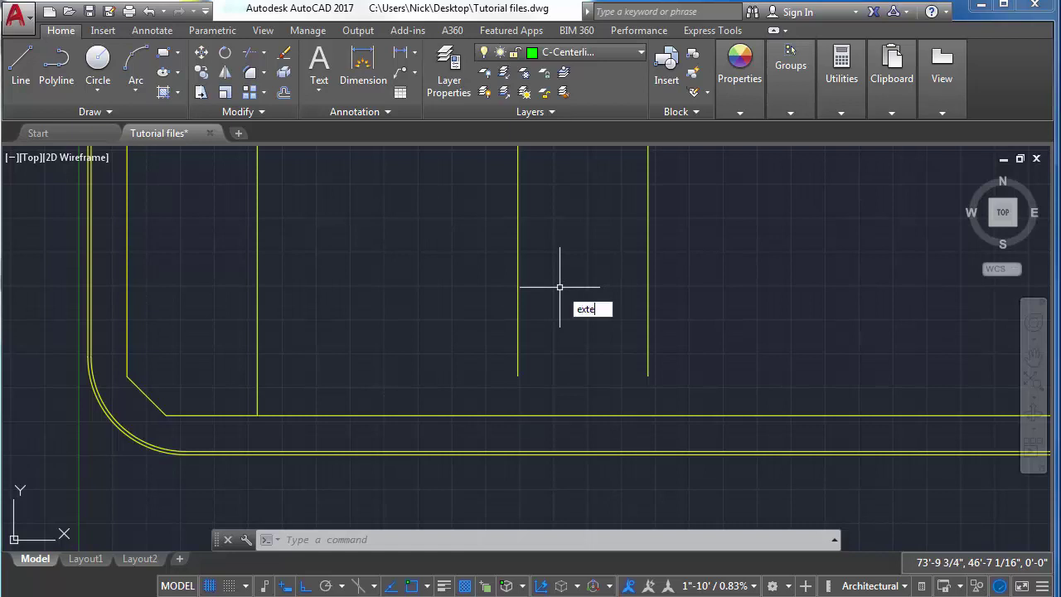
# Extend the middle vertical line down to the inner horizontal curb line
pyautogui.press('Return')
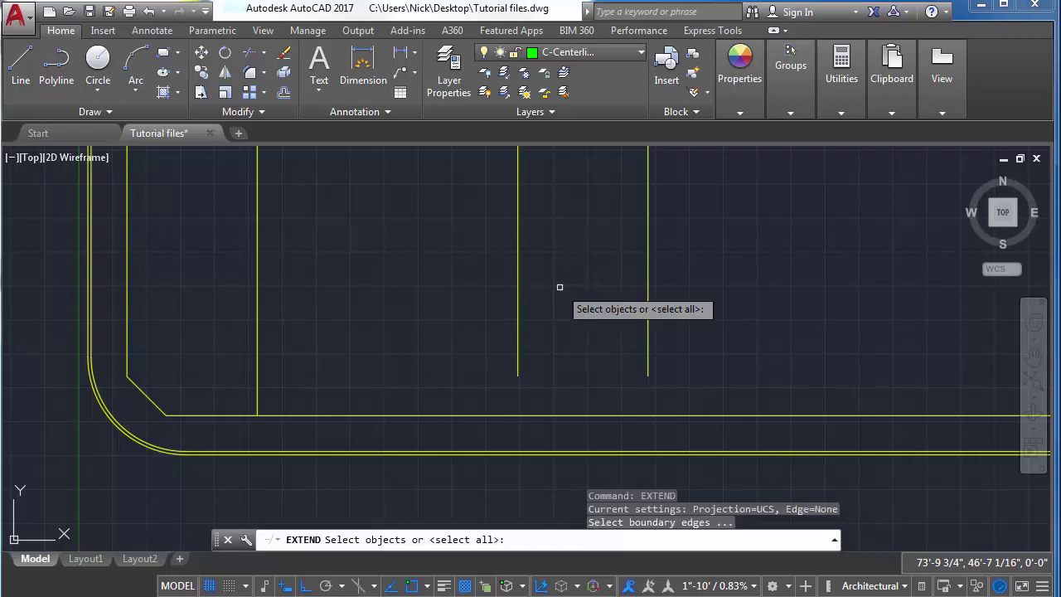
pyautogui.click(541, 416)
pyautogui.press('Return')
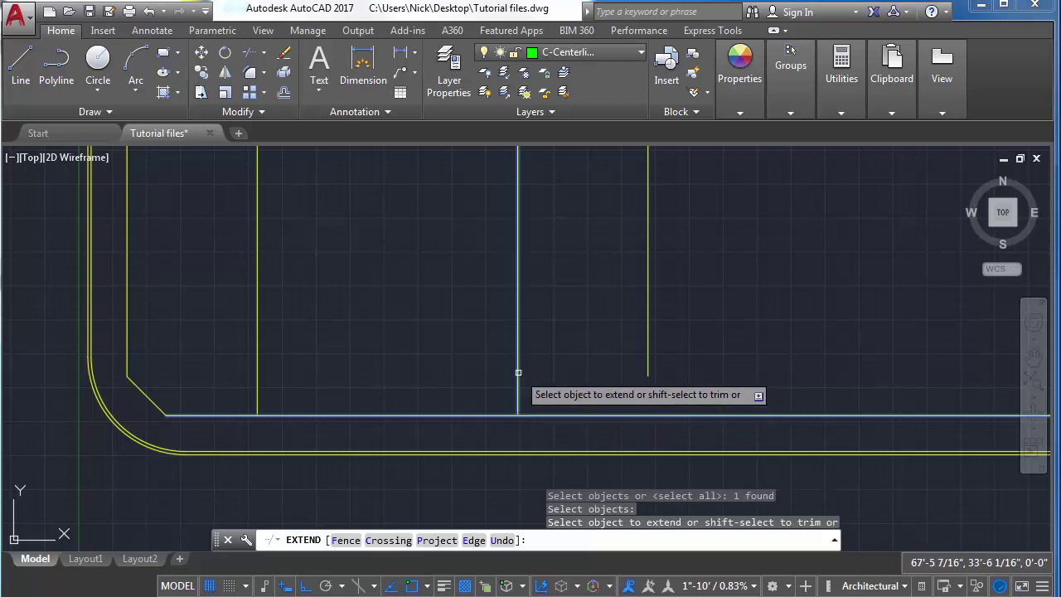
pyautogui.click(518, 369)
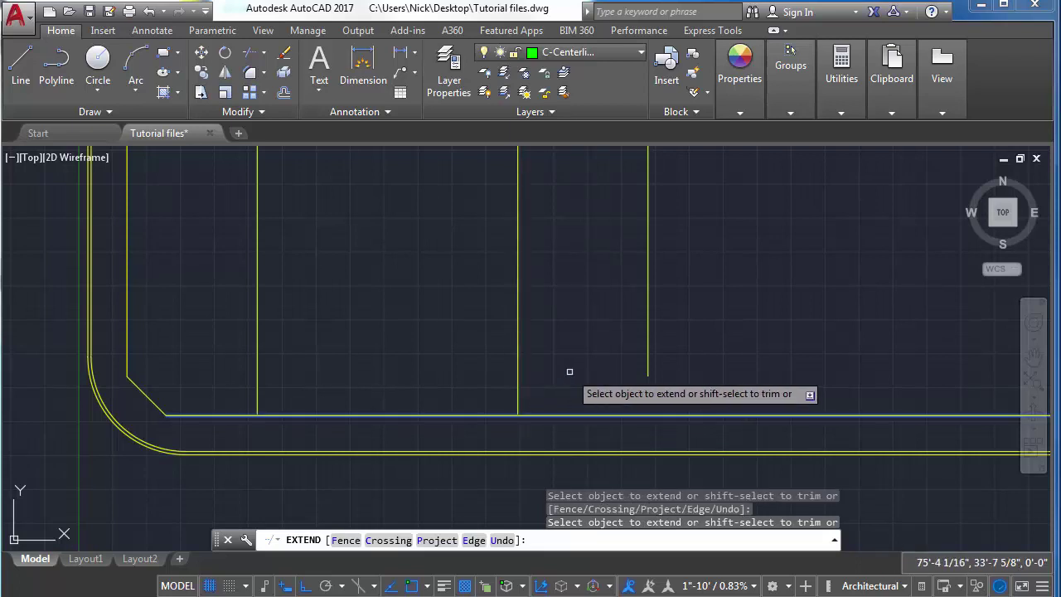
pyautogui.press('Escape')
pyautogui.scroll(4, 630, 390)
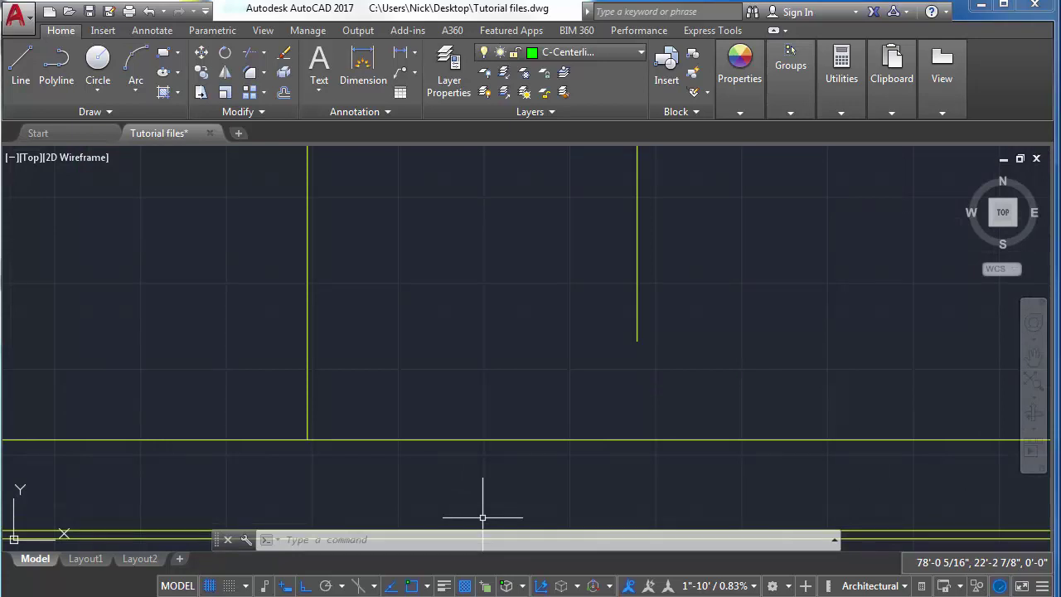
# Stretch the short vertical line's bottom end down onto the horizontal curb line
pyautogui.write('s')
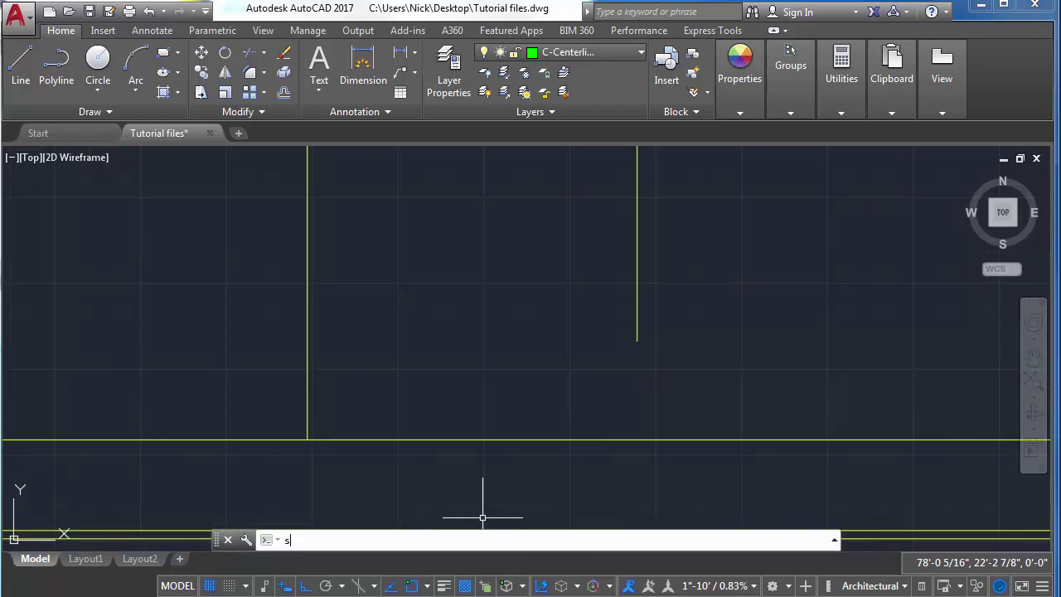
pyautogui.press('Return')
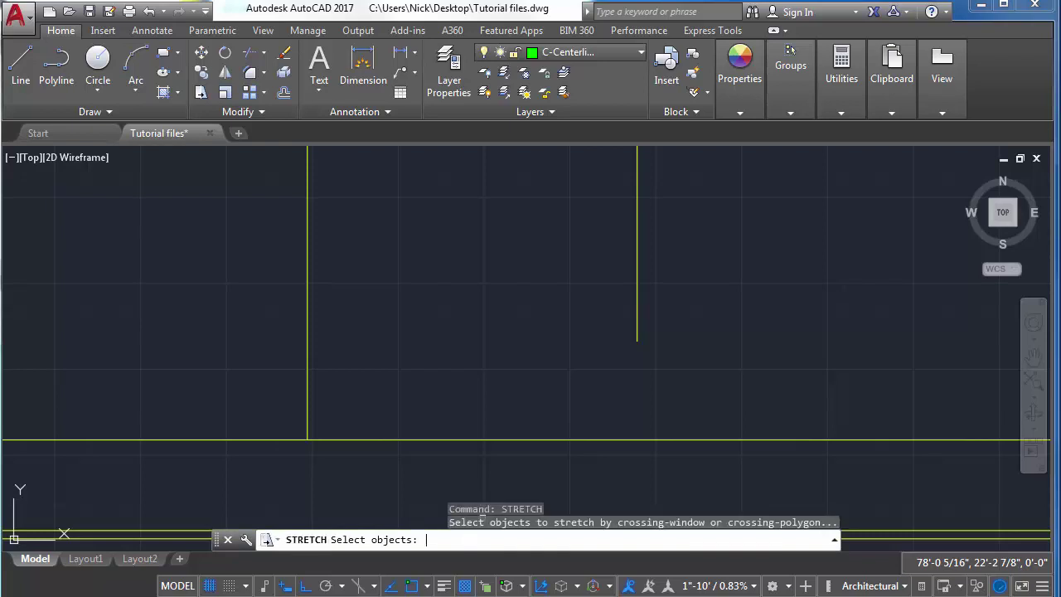
pyautogui.click(717, 399)
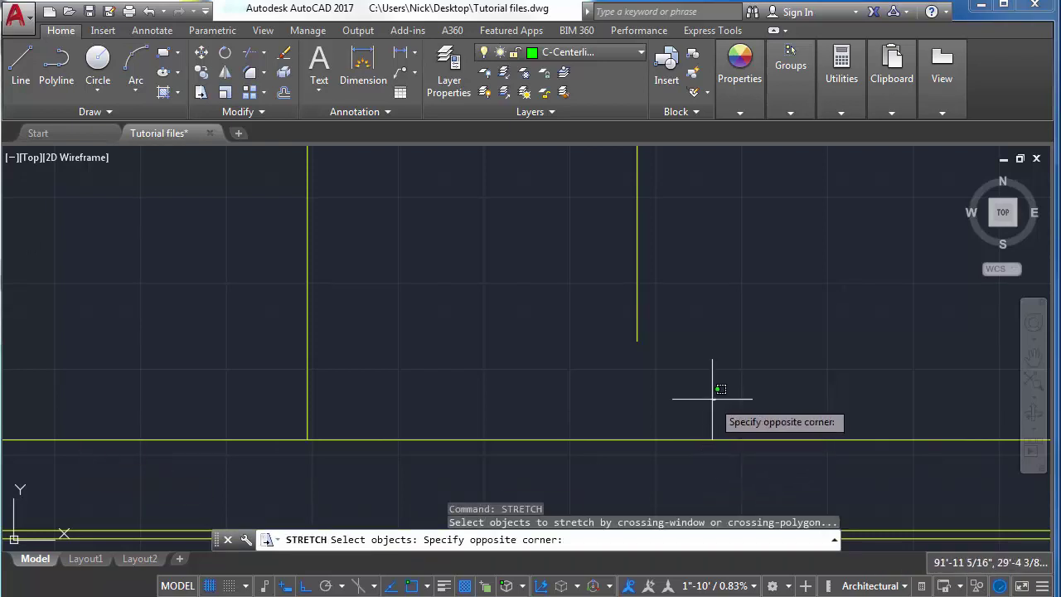
pyautogui.click(568, 290)
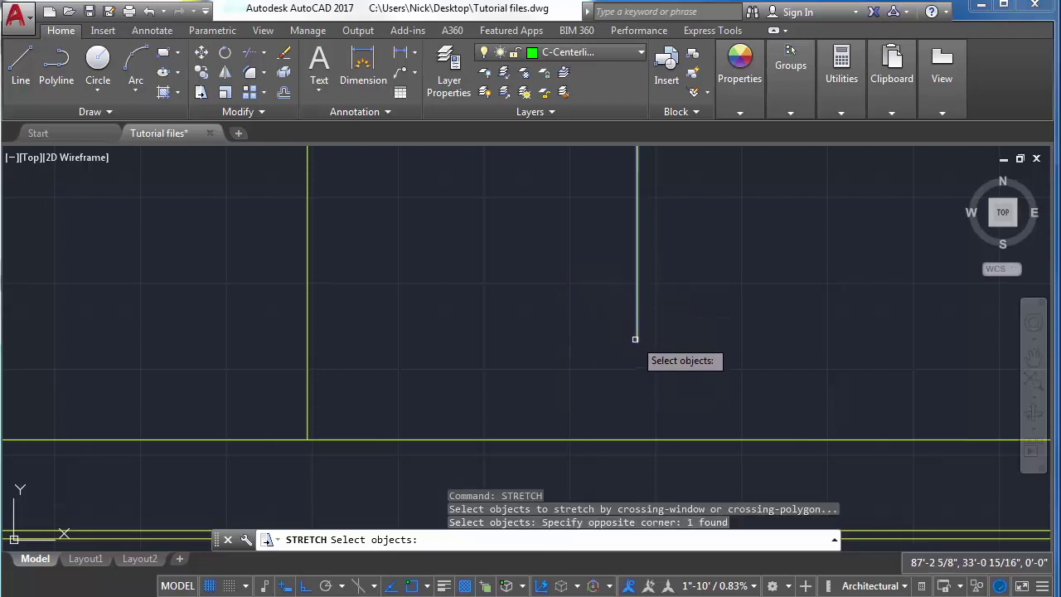
pyautogui.press('Return')
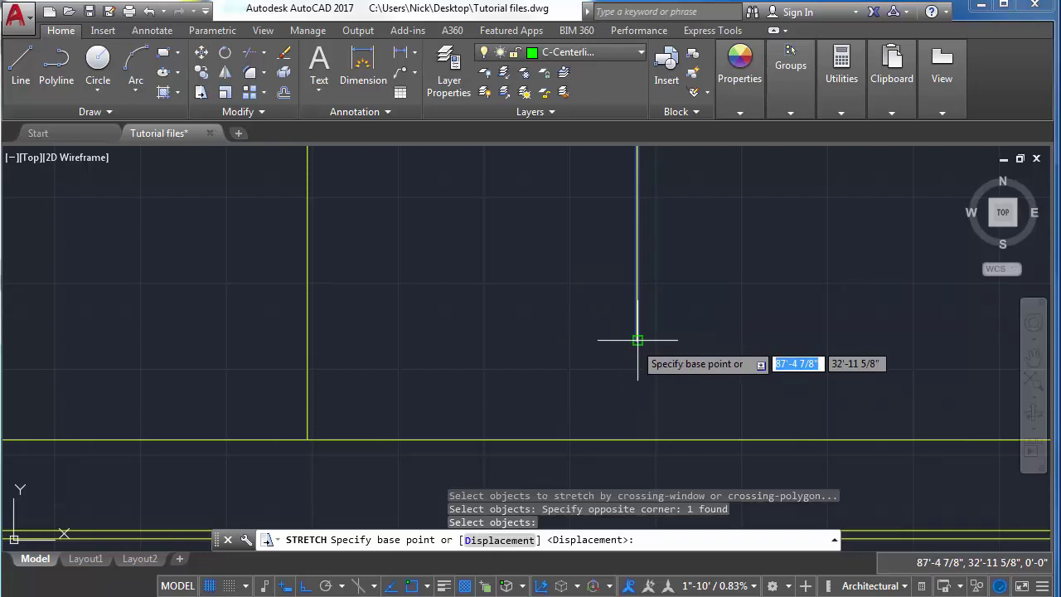
pyautogui.click(637, 340)
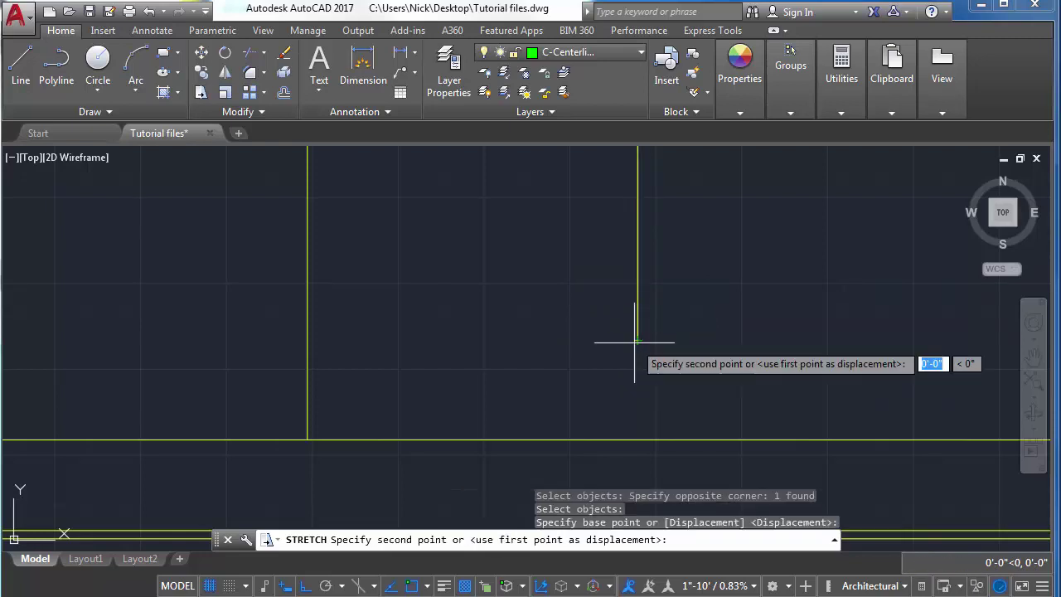
pyautogui.click(638, 441)
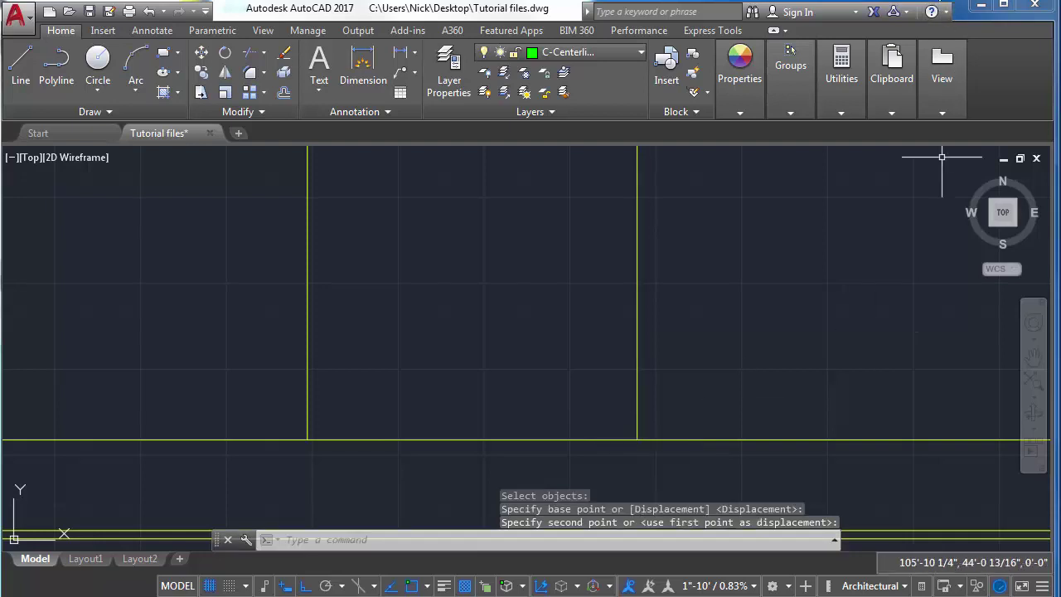
# Select the vertical line crossing the rounded curb corner, then cancel the attempted endpoint move
pyautogui.scroll(-2, 804, 229)
pyautogui.moveTo(804, 230); pyautogui.dragTo(722, 230, button='middle')
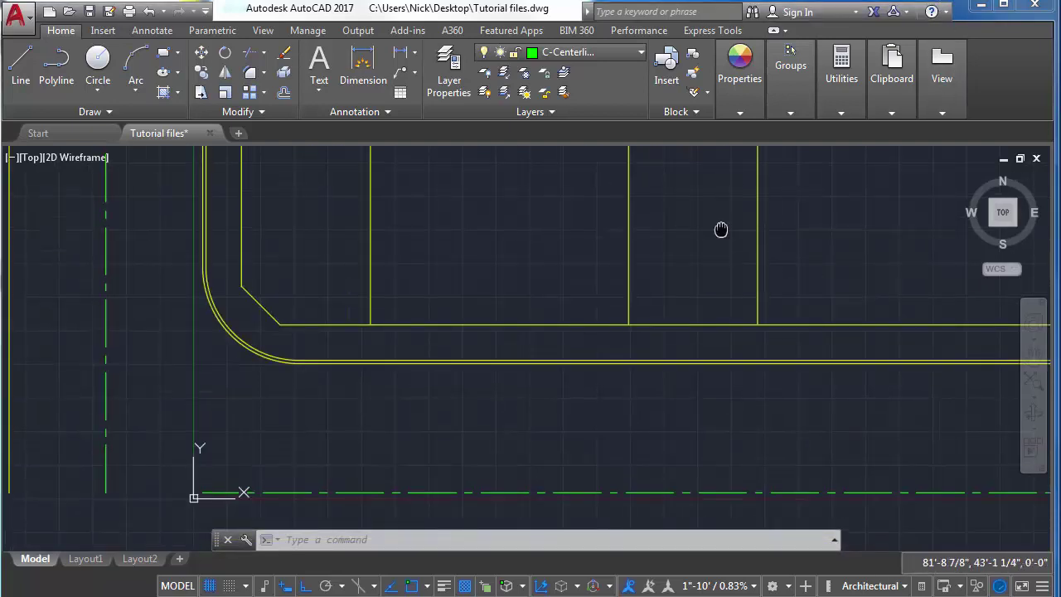
pyautogui.moveTo(526, 180); pyautogui.dragTo(526, 290, button='middle')
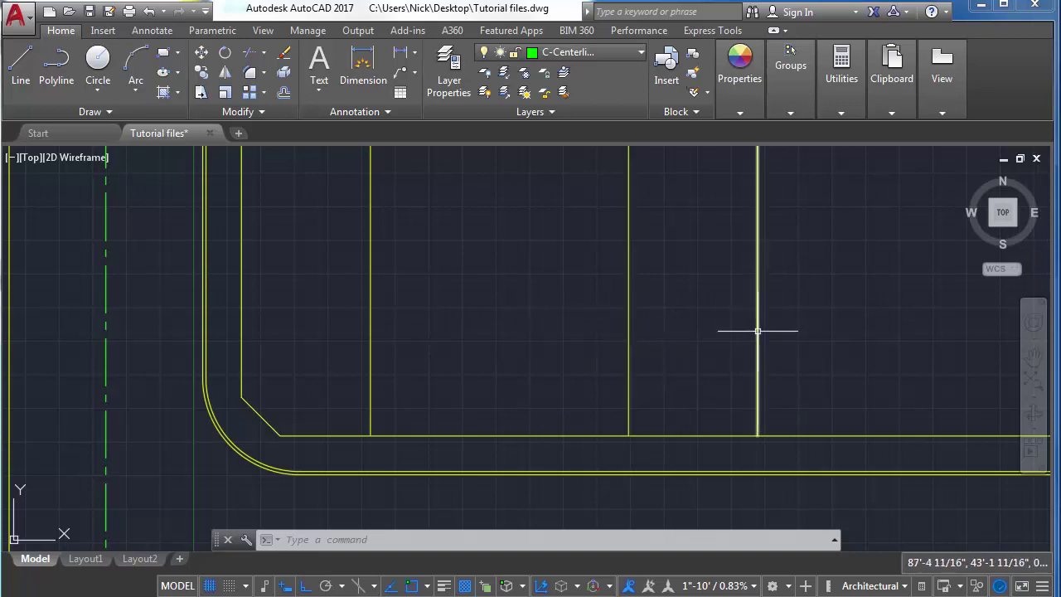
pyautogui.moveTo(757, 331); pyautogui.dragTo(750, 358, button='middle')
pyautogui.click(785, 350)
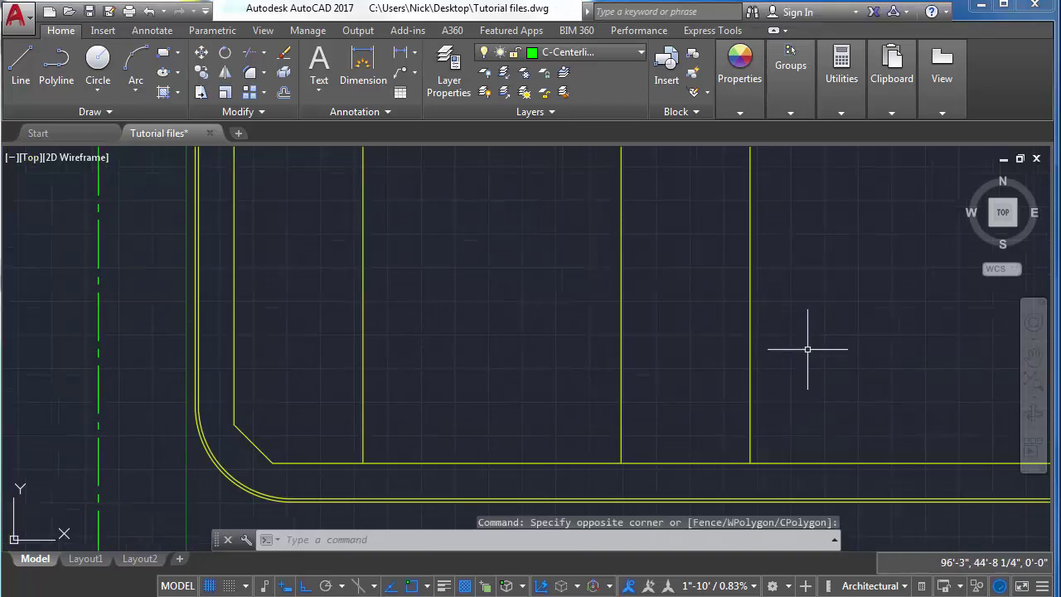
pyautogui.scroll(-2, 807, 349)
pyautogui.click(580, 390)
pyautogui.click(527, 421)
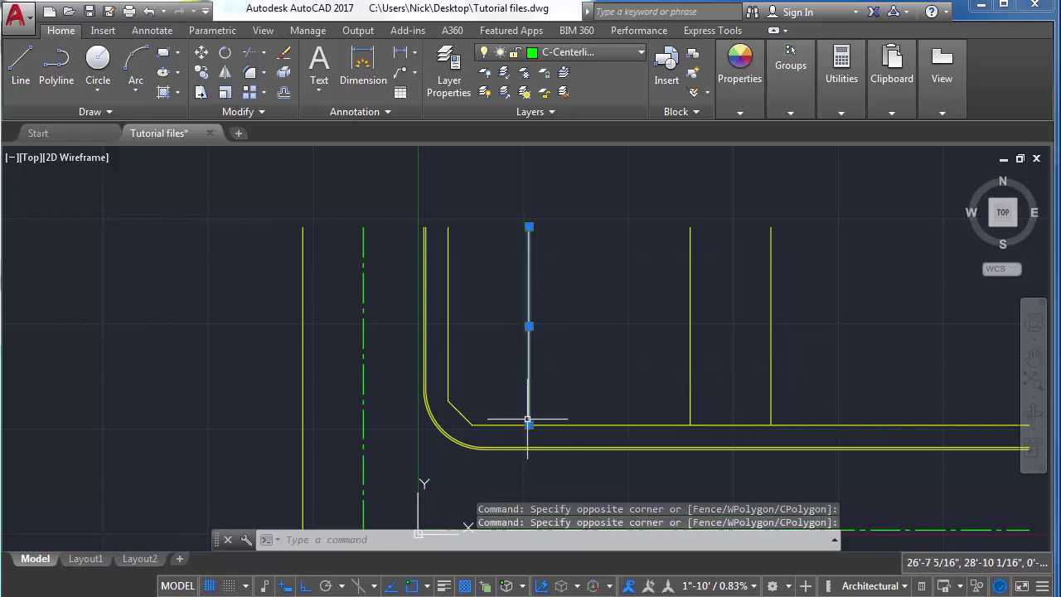
pyautogui.click(529, 423)
pyautogui.scroll(3, 529, 455)
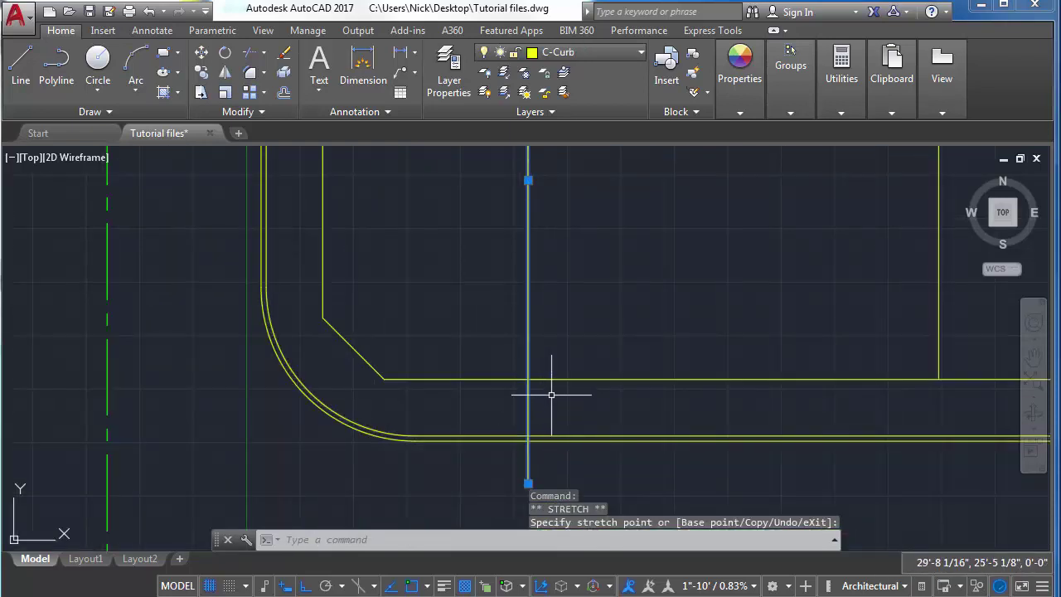
pyautogui.press('Escape')
pyautogui.click(559, 345)
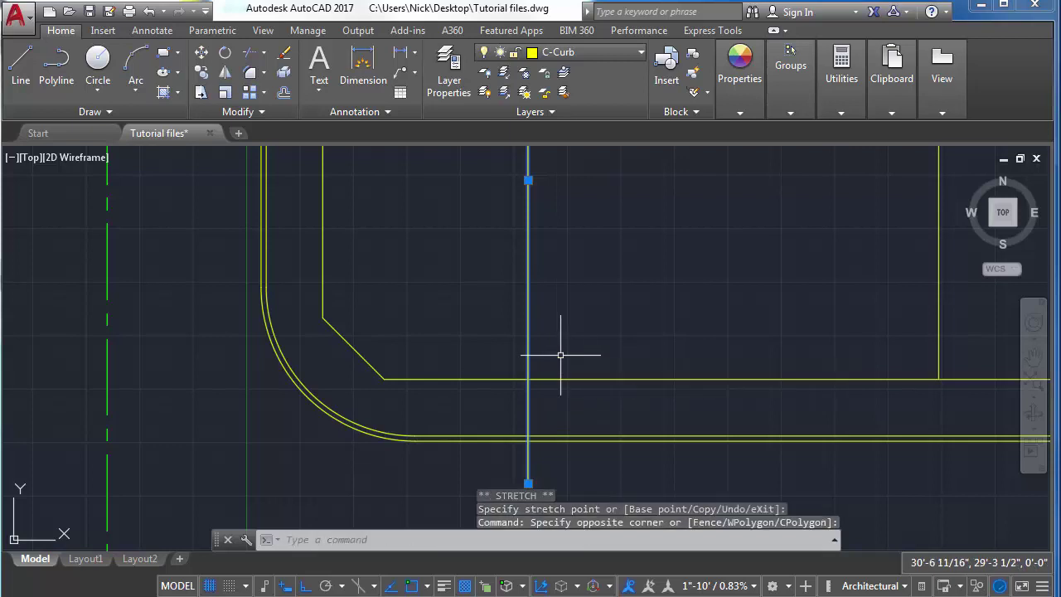
pyautogui.press('Escape')
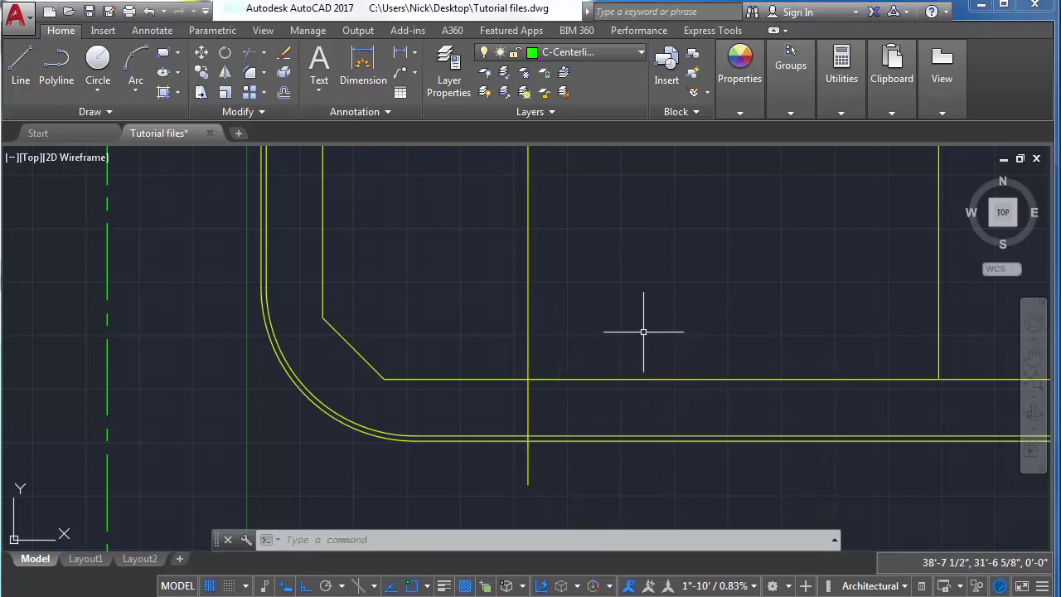
# Trim the corner vertical line back to the inner horizontal curb line
pyautogui.press('Return')
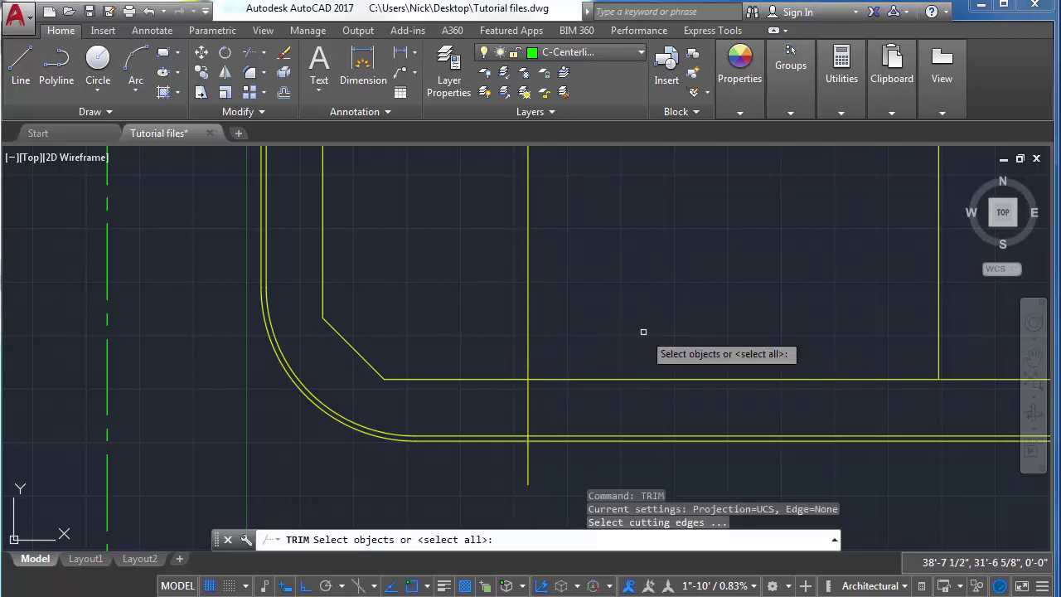
pyautogui.click(576, 413)
pyautogui.click(513, 361)
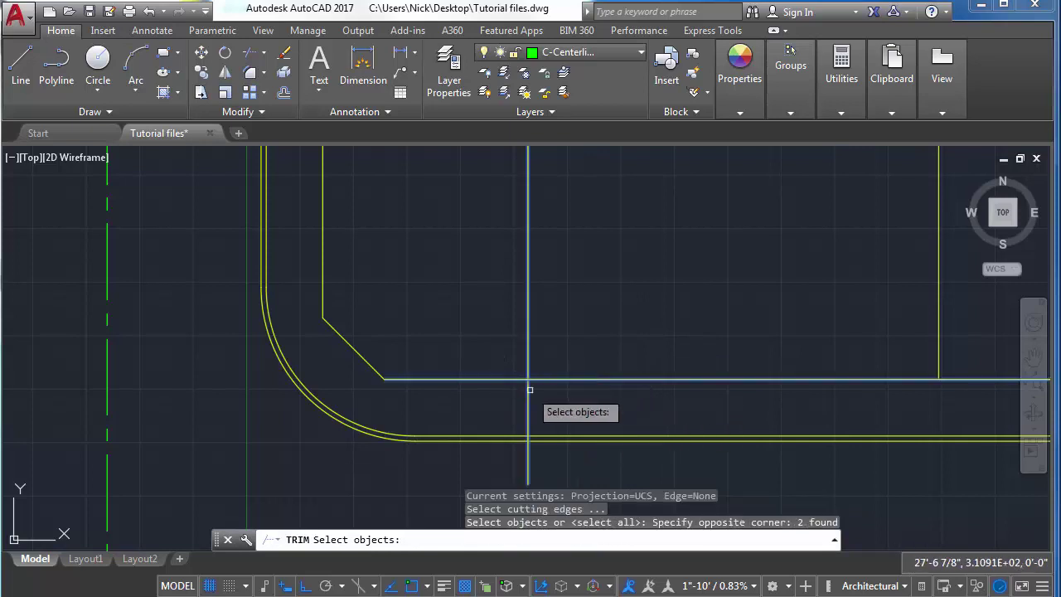
pyautogui.press('Return')
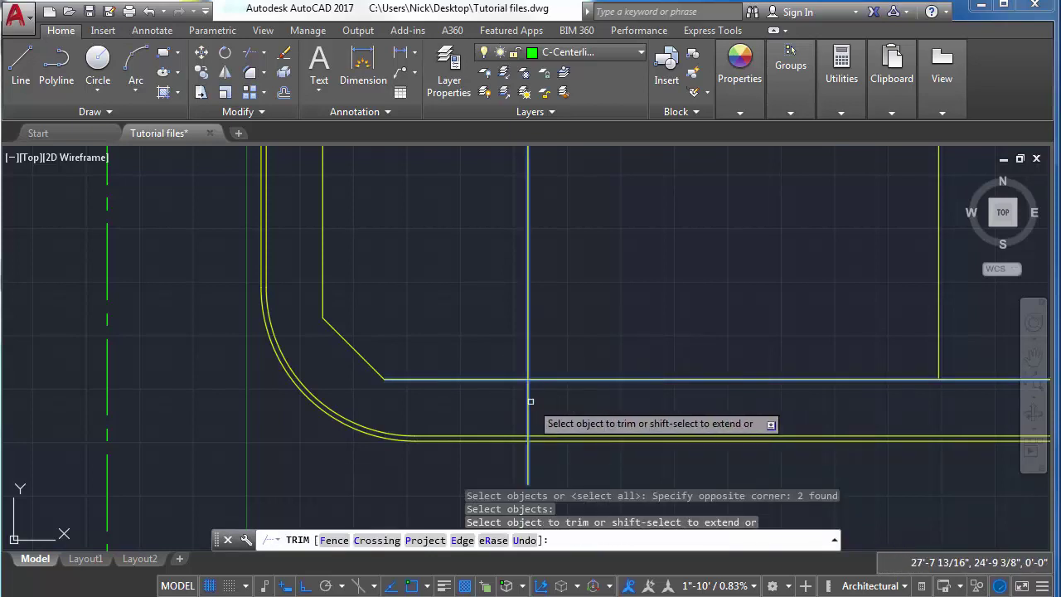
pyautogui.click(530, 401)
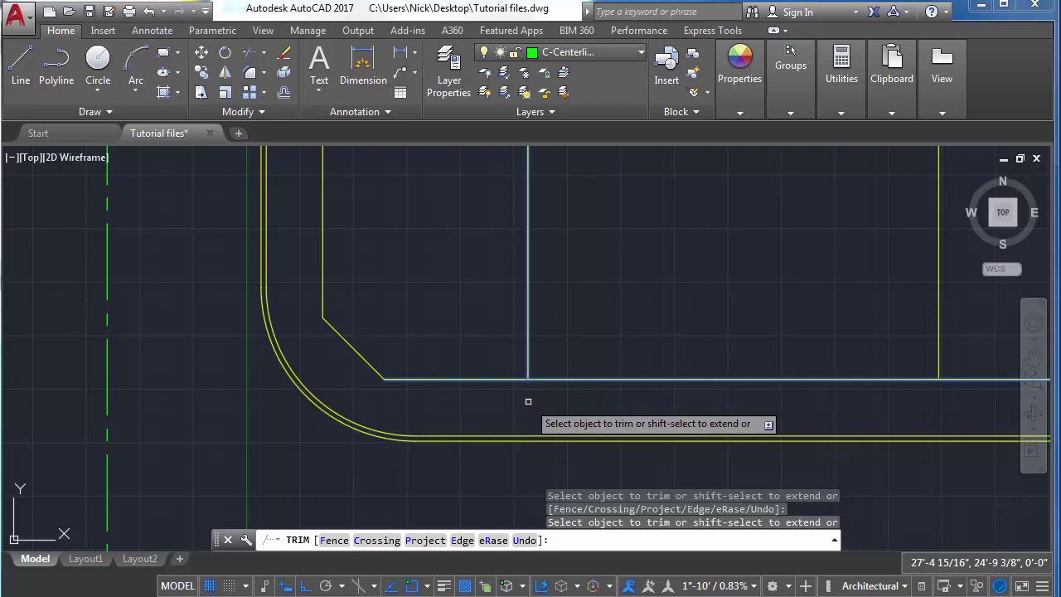
pyautogui.press('Escape')
pyautogui.scroll(-2, 547, 390)
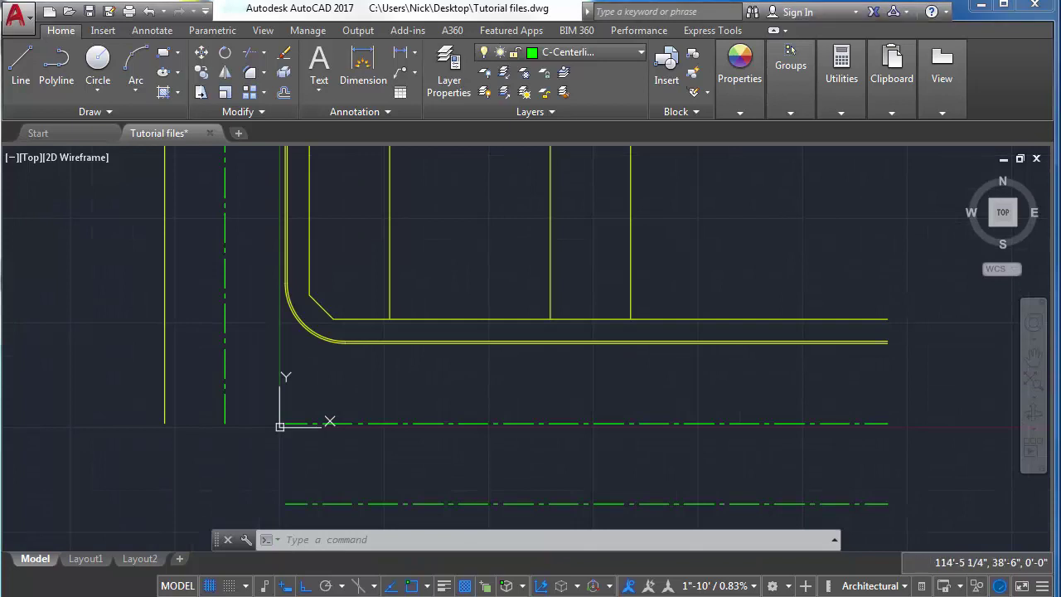
pyautogui.moveTo(734, 229); pyautogui.dragTo(690, 308, button='middle')
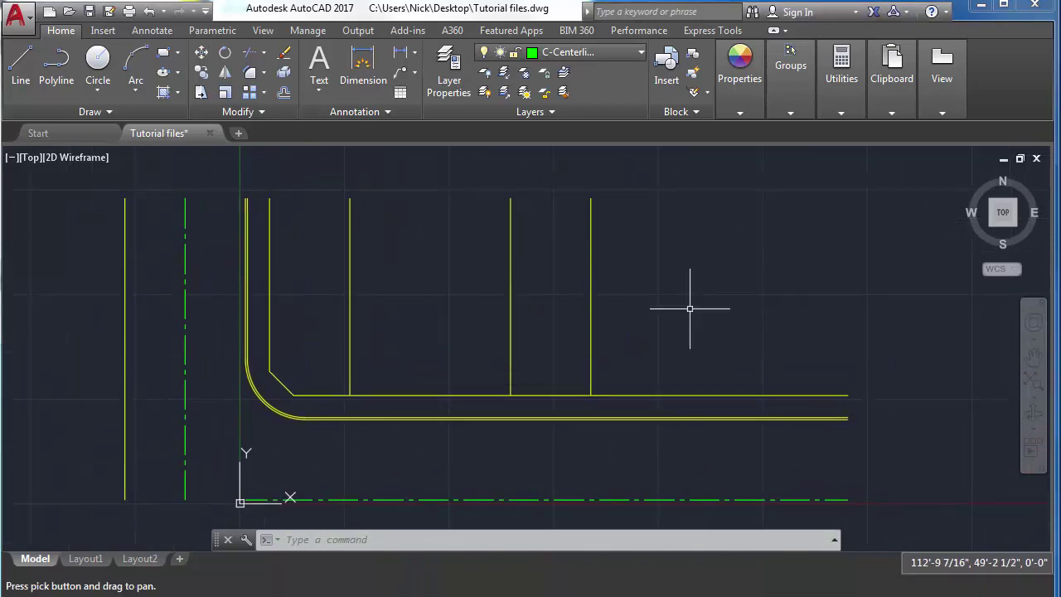
# Create layer A-Buildings with blue colour and Continuous linetype
pyautogui.click(455, 85)
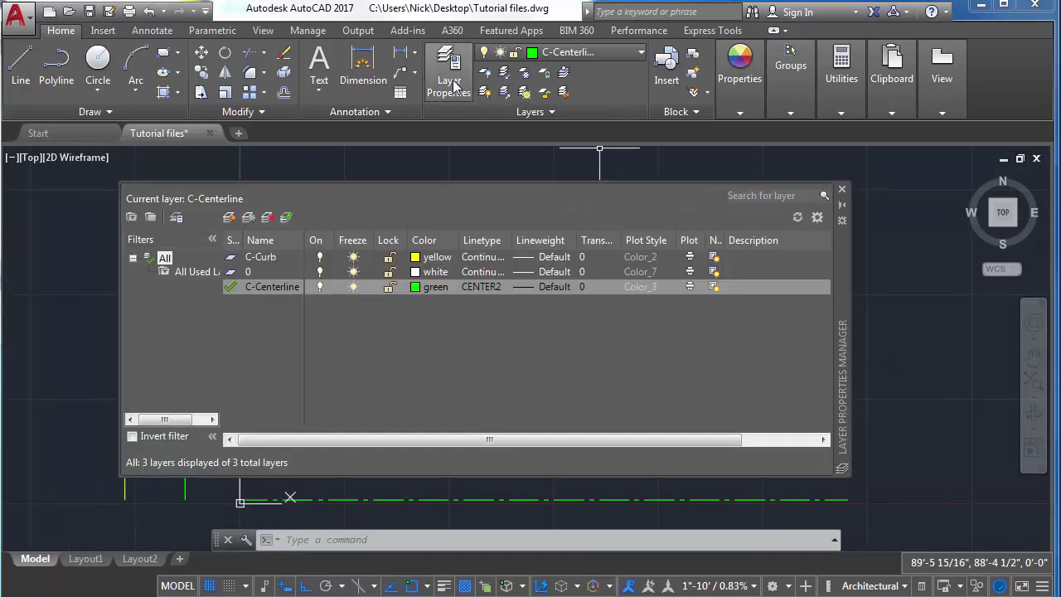
pyautogui.click(230, 217)
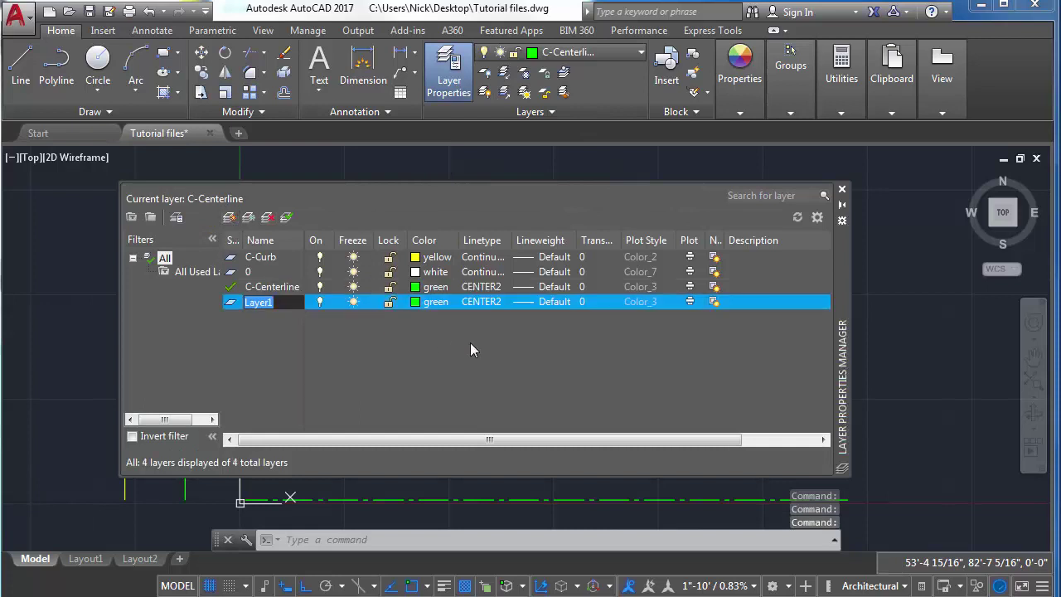
pyautogui.write('A-')
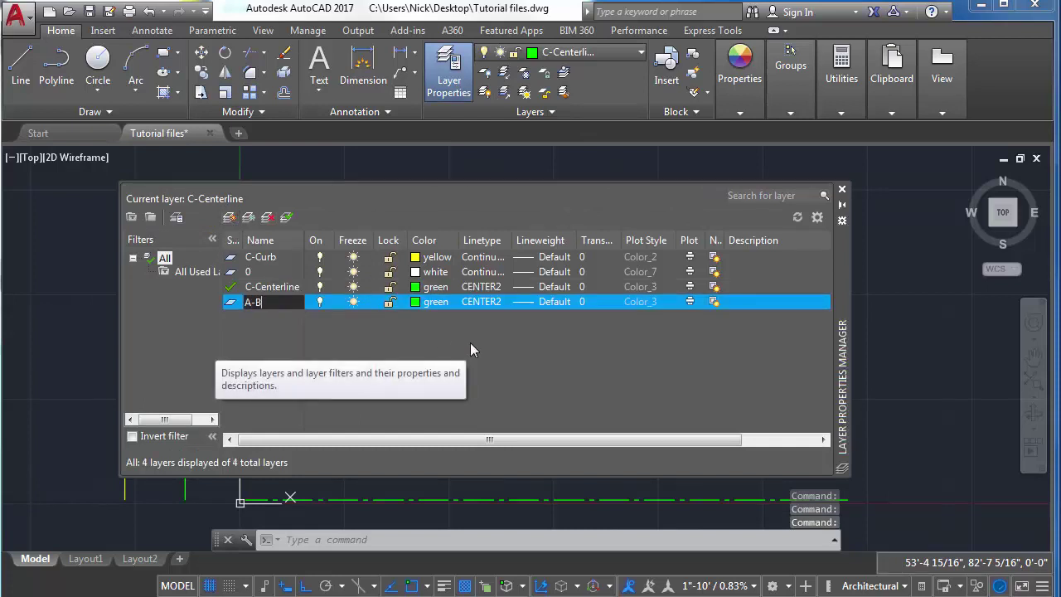
pyautogui.write('Buildinsg')
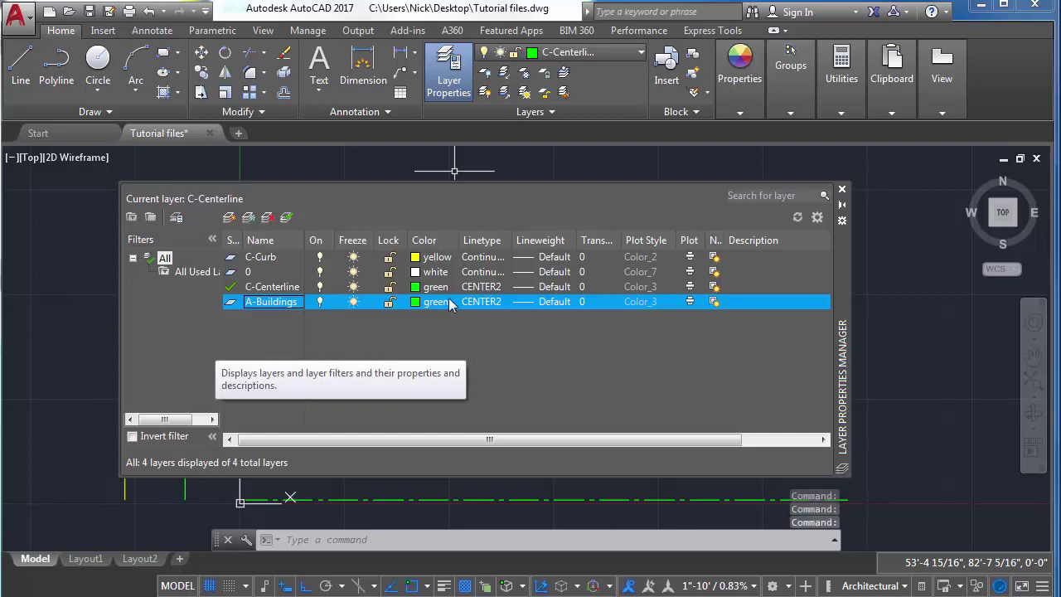
pyautogui.click(427, 301)
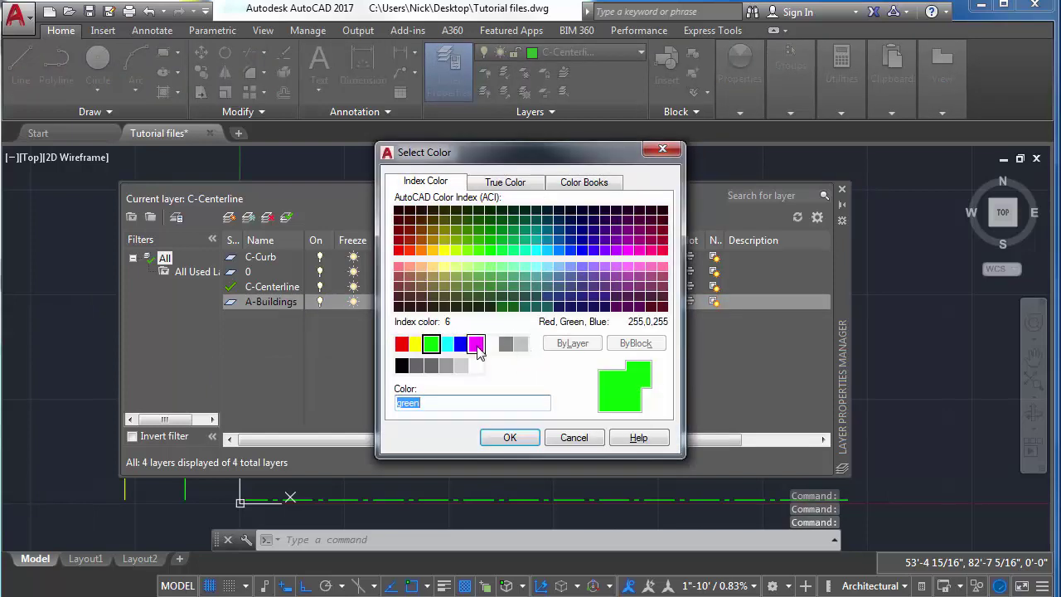
pyautogui.click(461, 343)
pyautogui.click(509, 440)
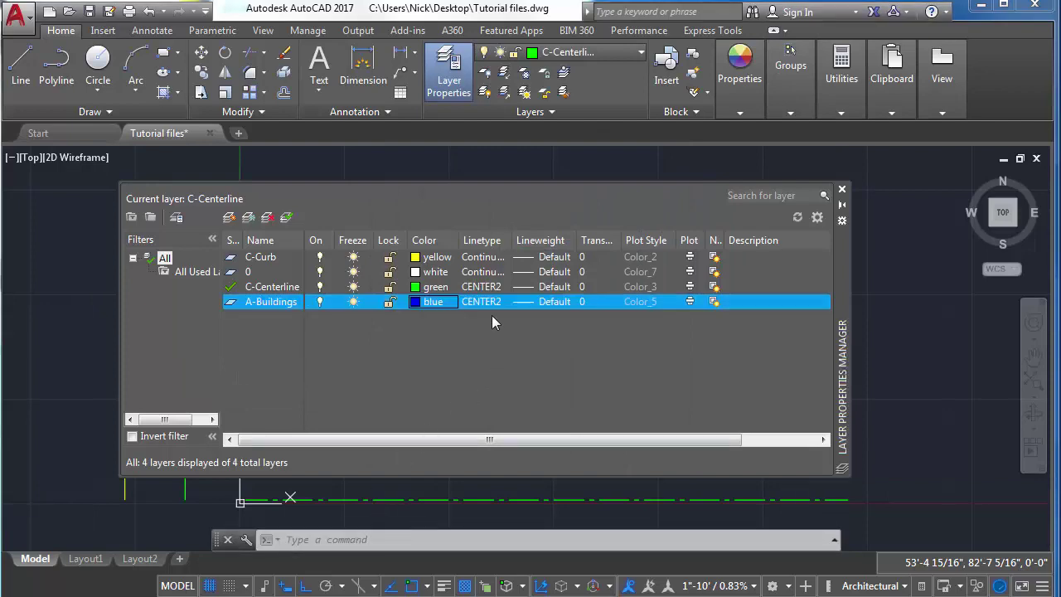
pyautogui.click(482, 302)
pyautogui.click(422, 277)
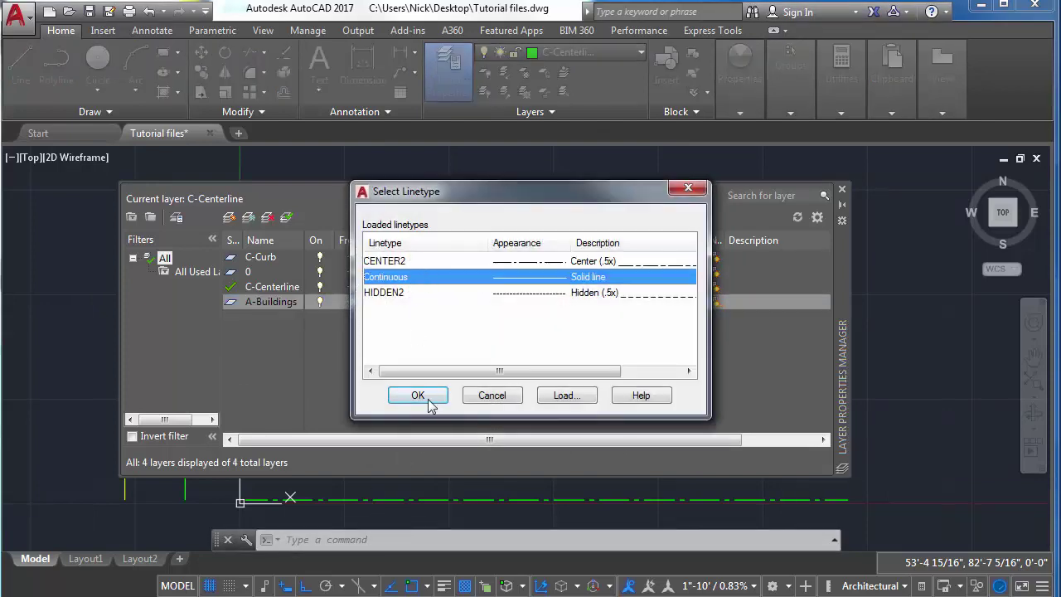
pyautogui.click(418, 394)
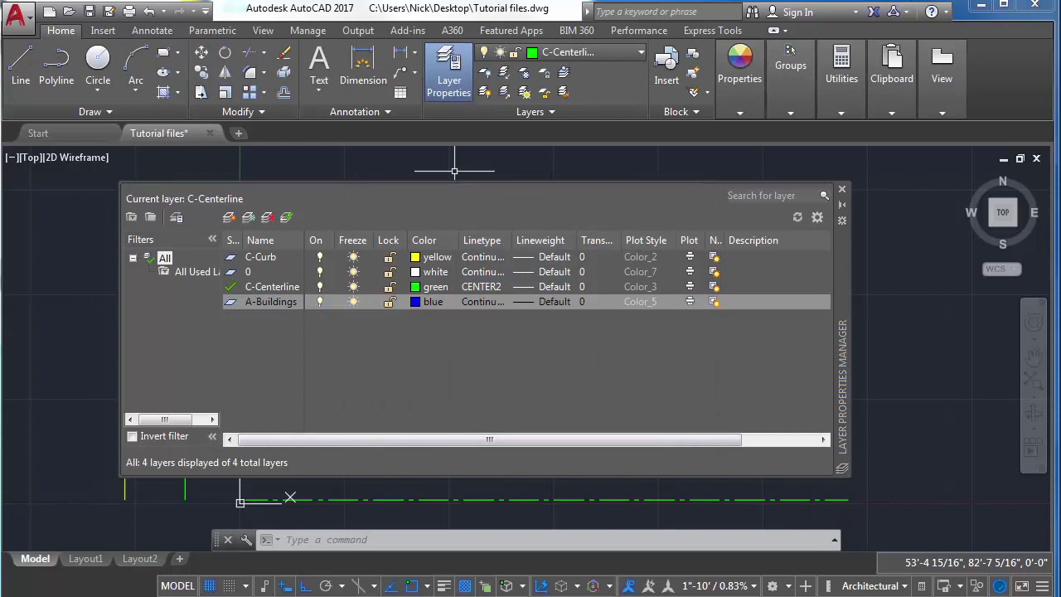
pyautogui.click(843, 193)
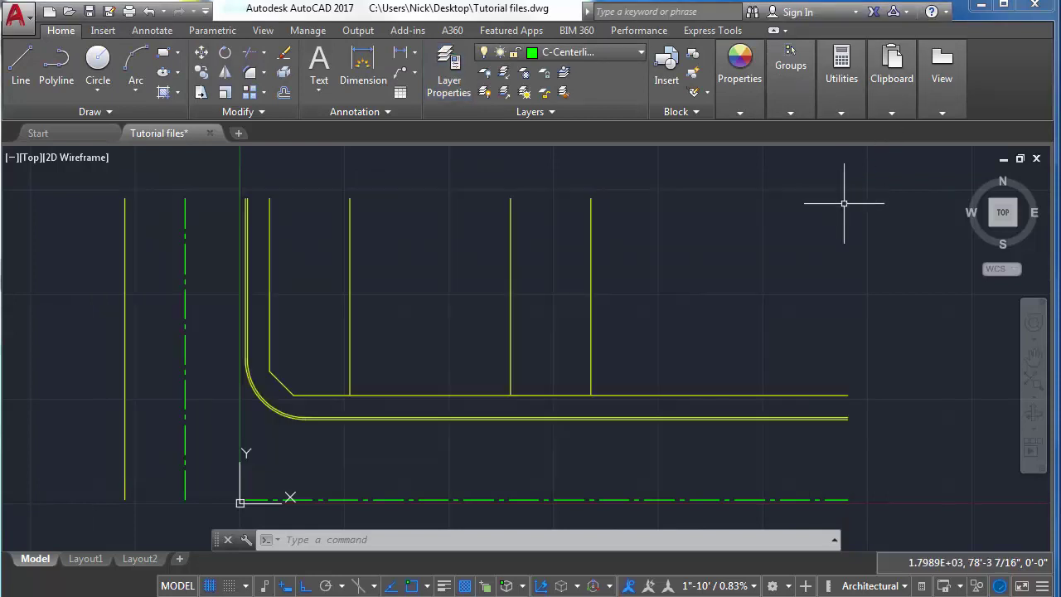
pyautogui.click(881, 335)
# Move the three inner building outline lines onto the blue A-Buildings layer
pyautogui.click(500, 385)
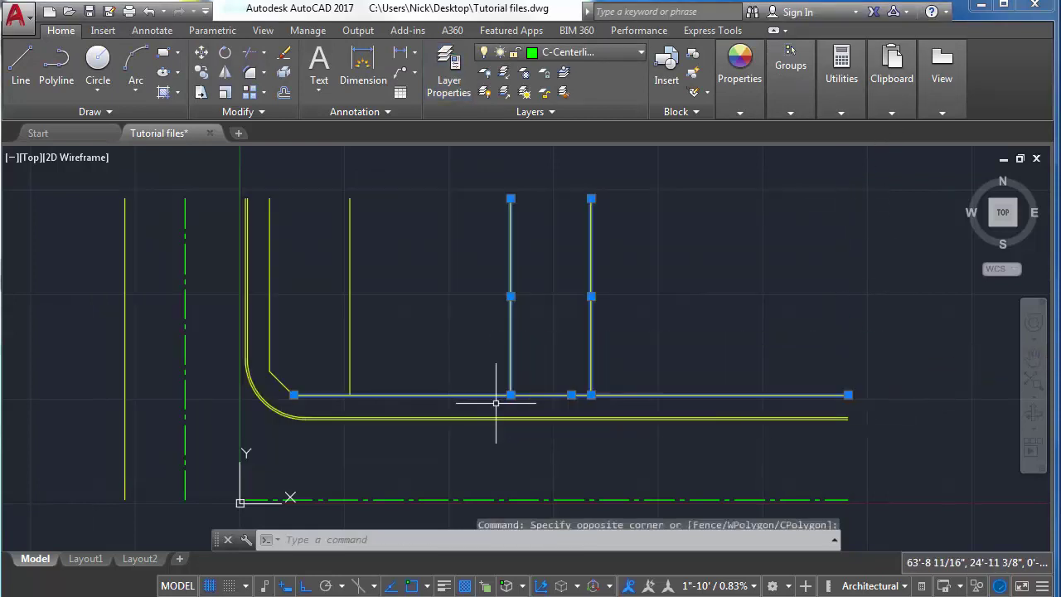
pyautogui.click(350, 342)
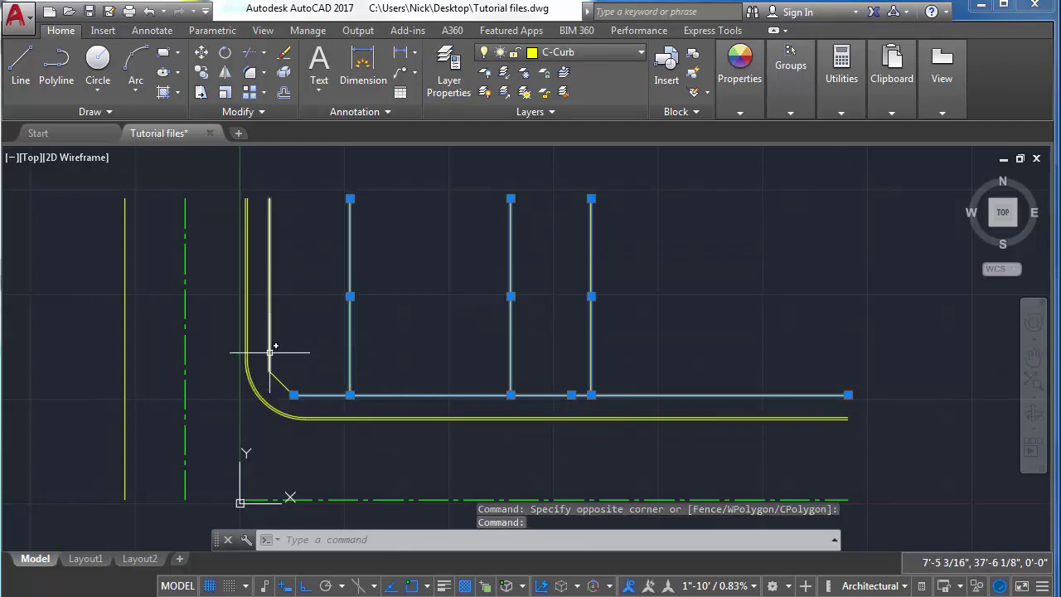
pyautogui.click(270, 356)
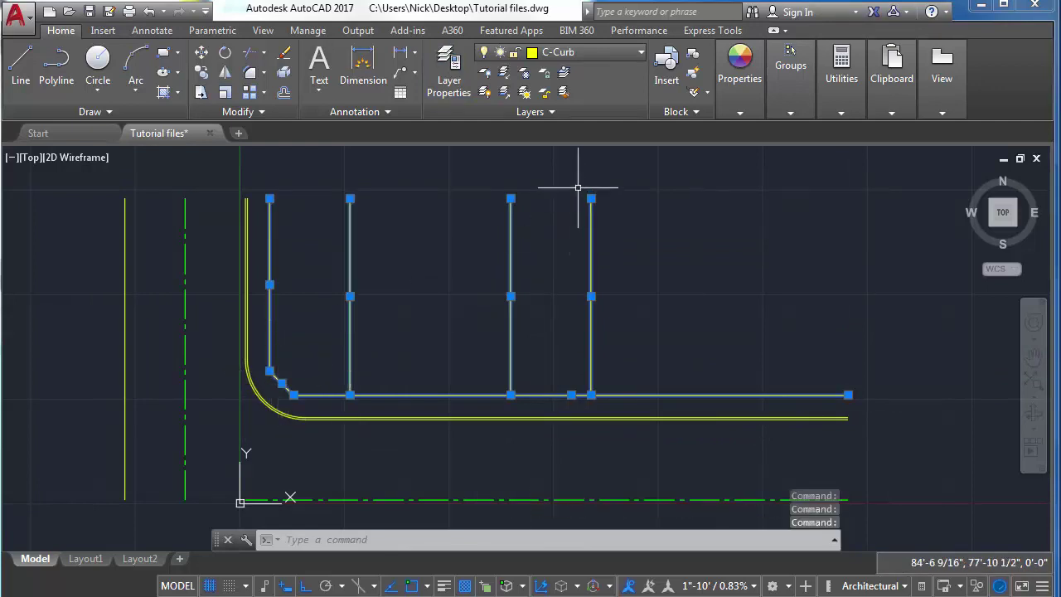
pyautogui.click(639, 53)
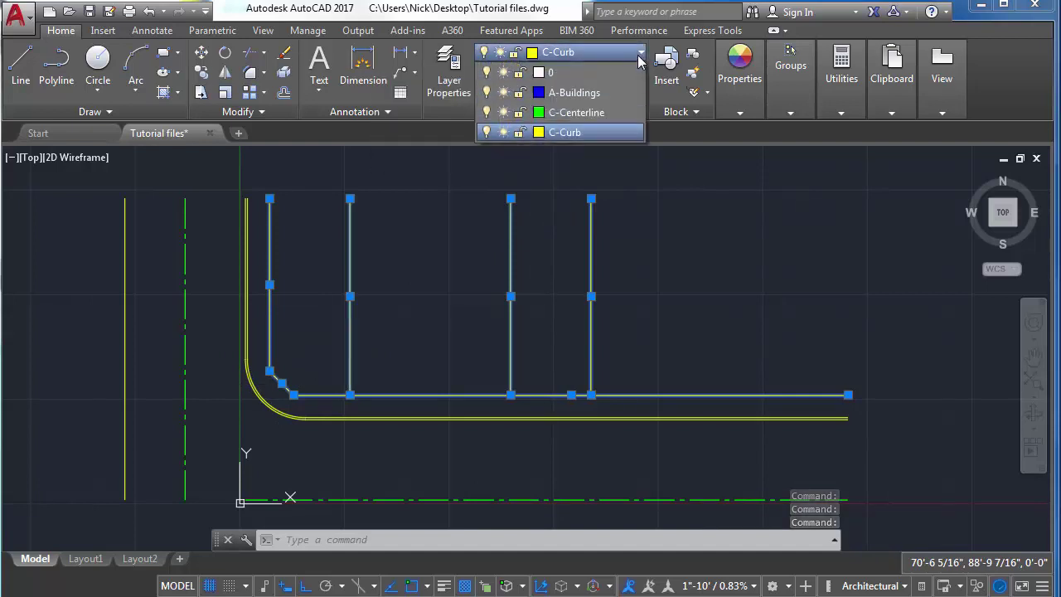
pyautogui.click(608, 93)
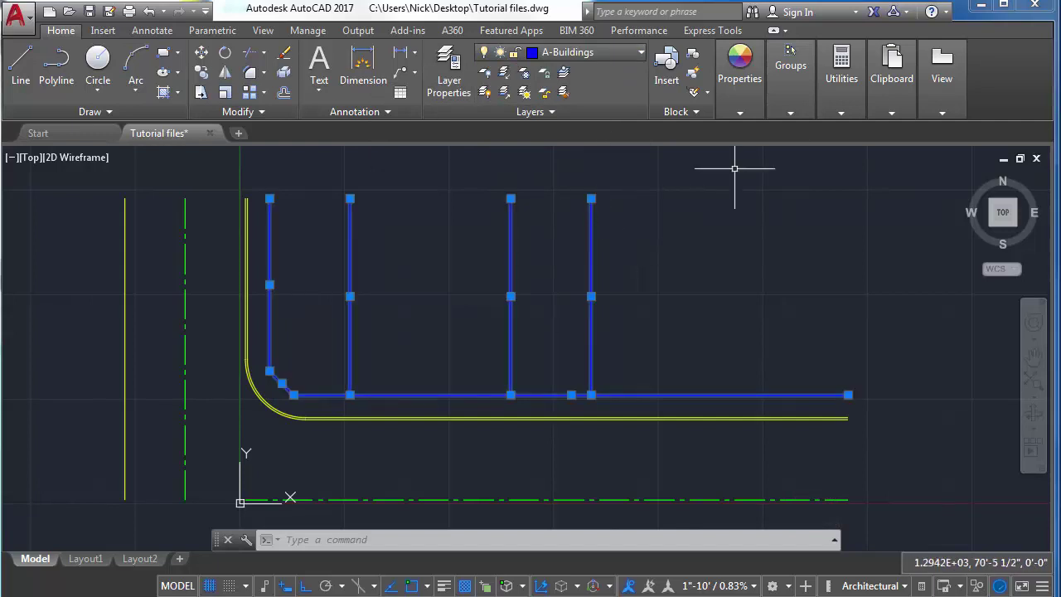
pyautogui.press('Escape')
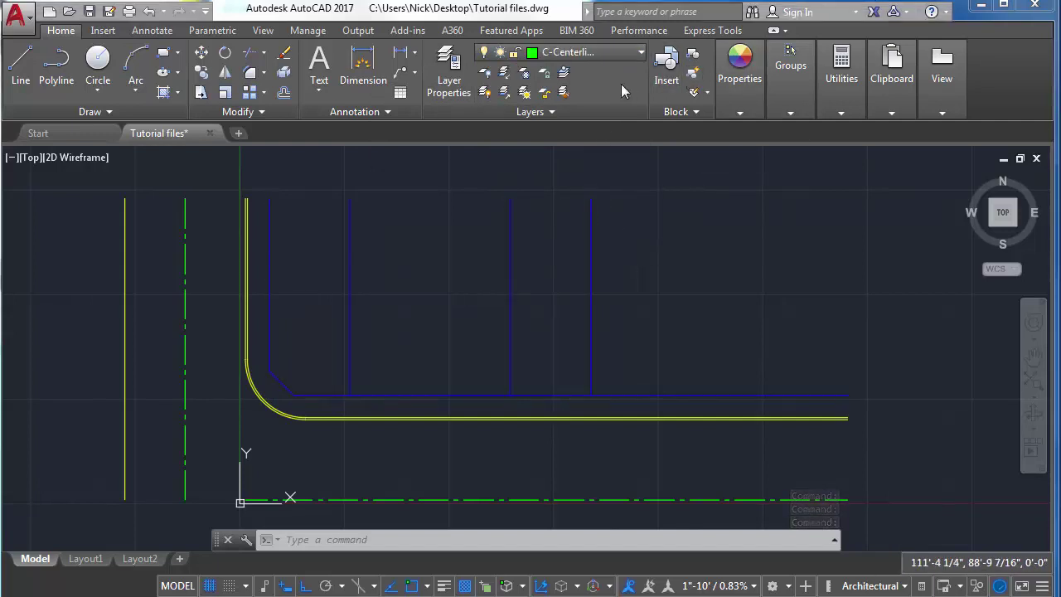
pyautogui.click(444, 77)
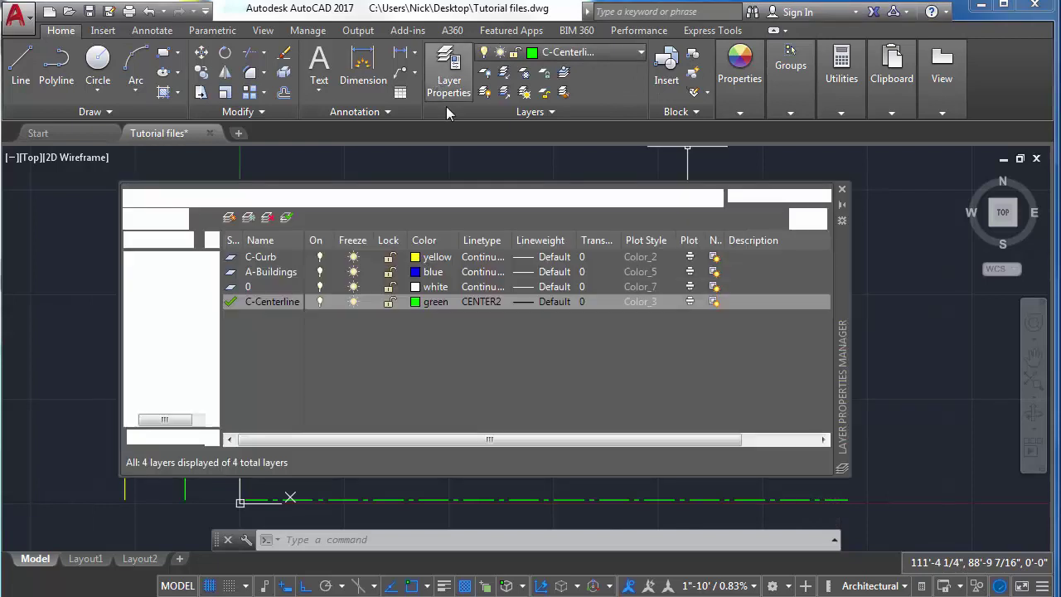
# Create a C-Infrastructure layer with red colour and Continuous linetype
pyautogui.click(230, 218)
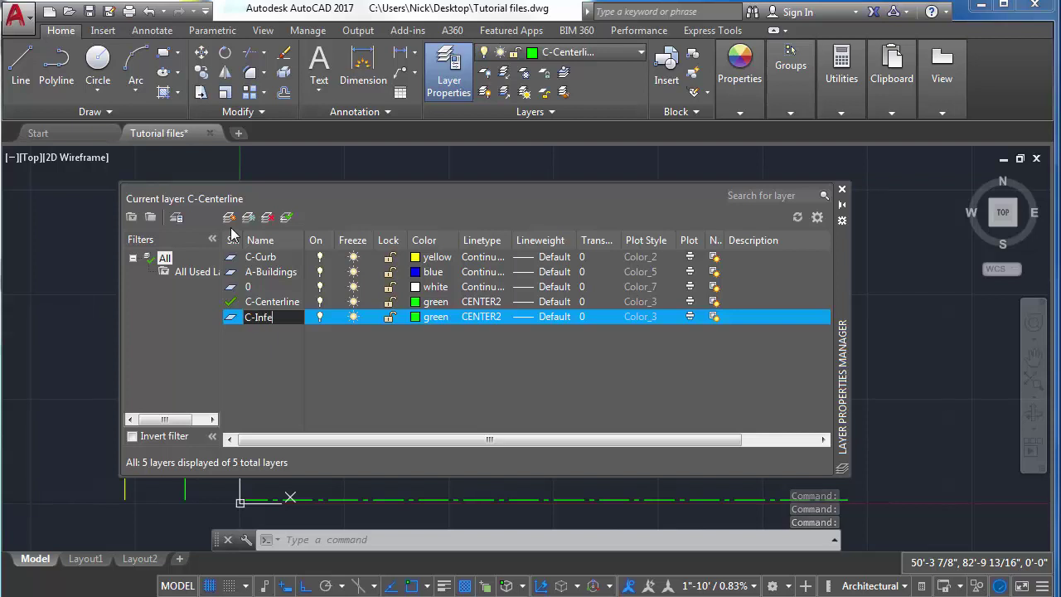
pyautogui.press('Return')
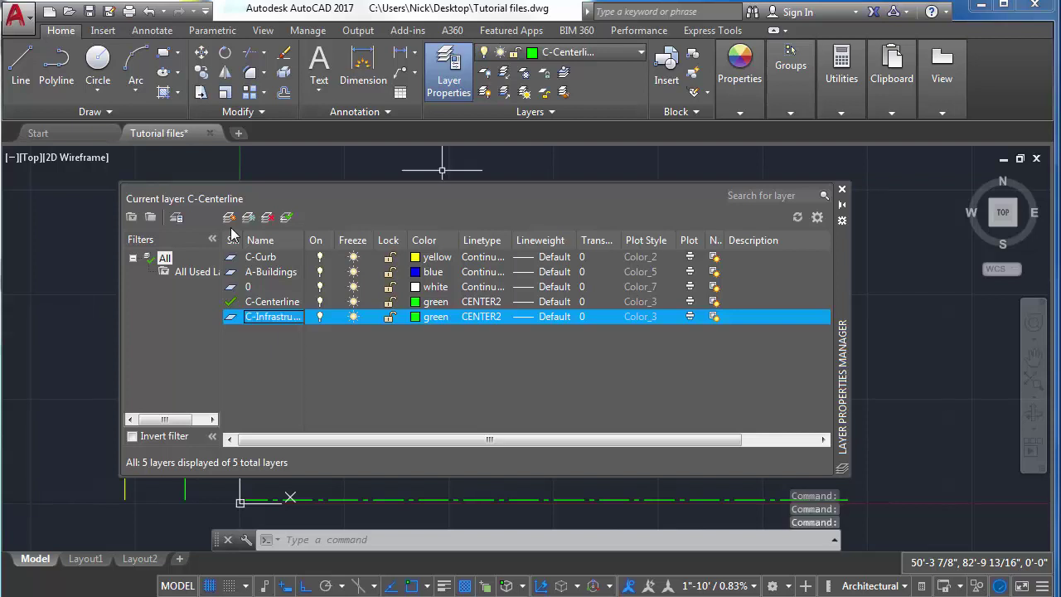
pyautogui.click(416, 317)
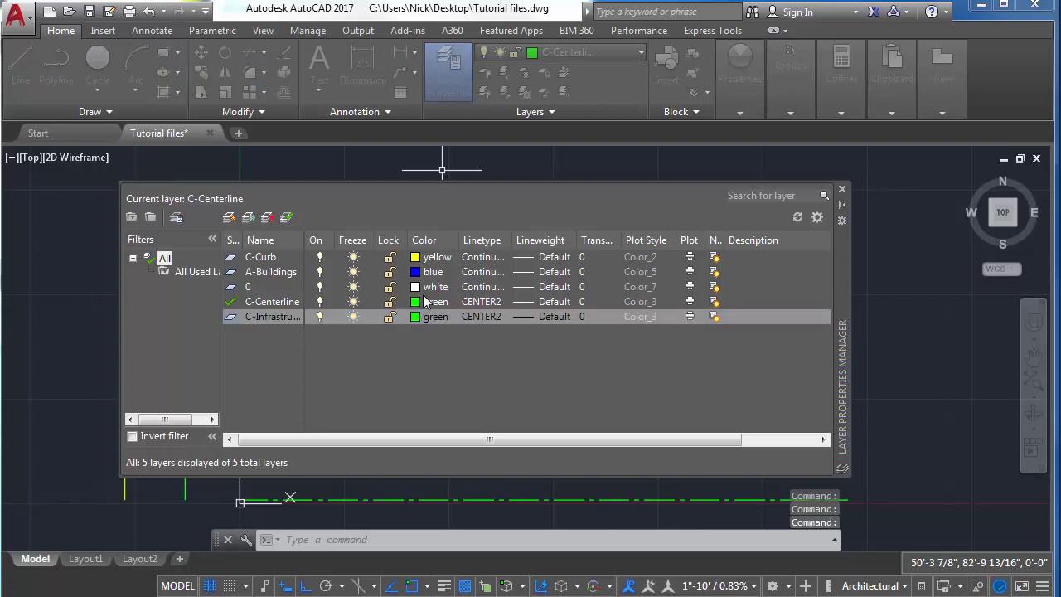
pyautogui.click(401, 343)
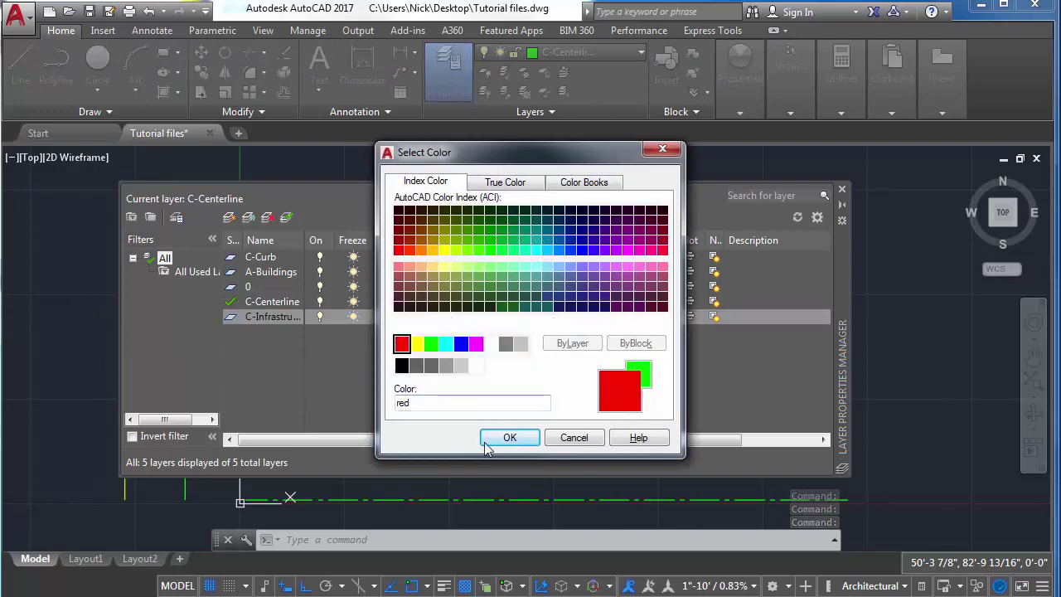
pyautogui.click(507, 438)
pyautogui.click(486, 316)
pyautogui.click(430, 280)
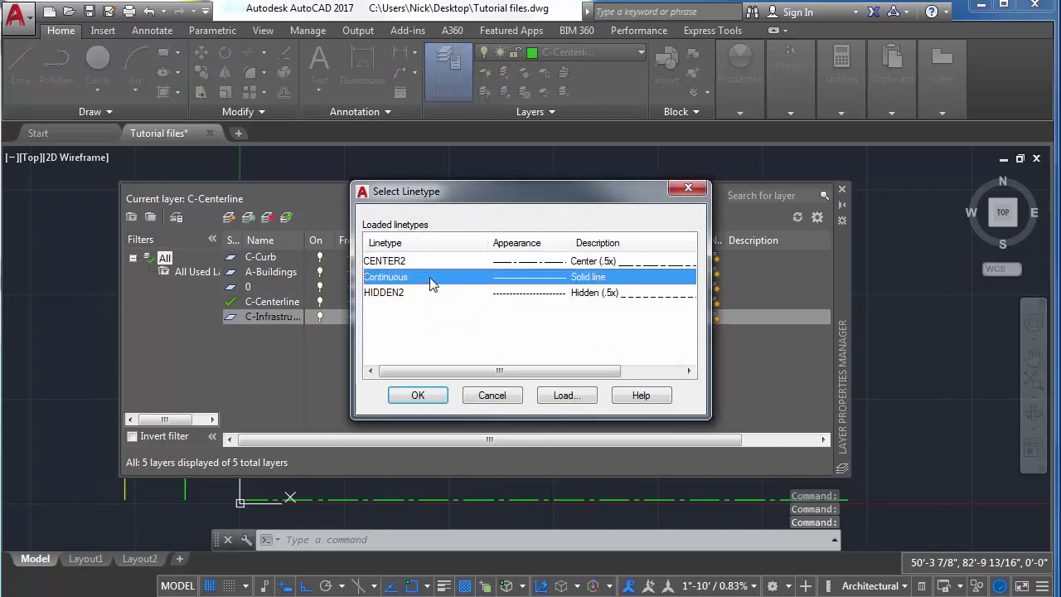
pyautogui.click(400, 401)
pyautogui.click(841, 190)
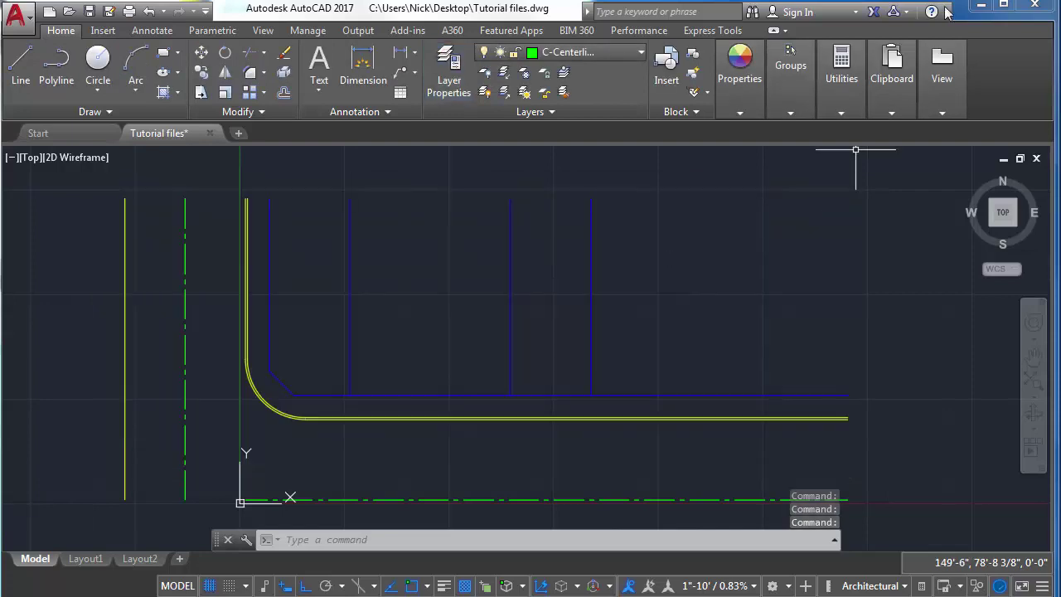
pyautogui.scroll(2, 530, 332)
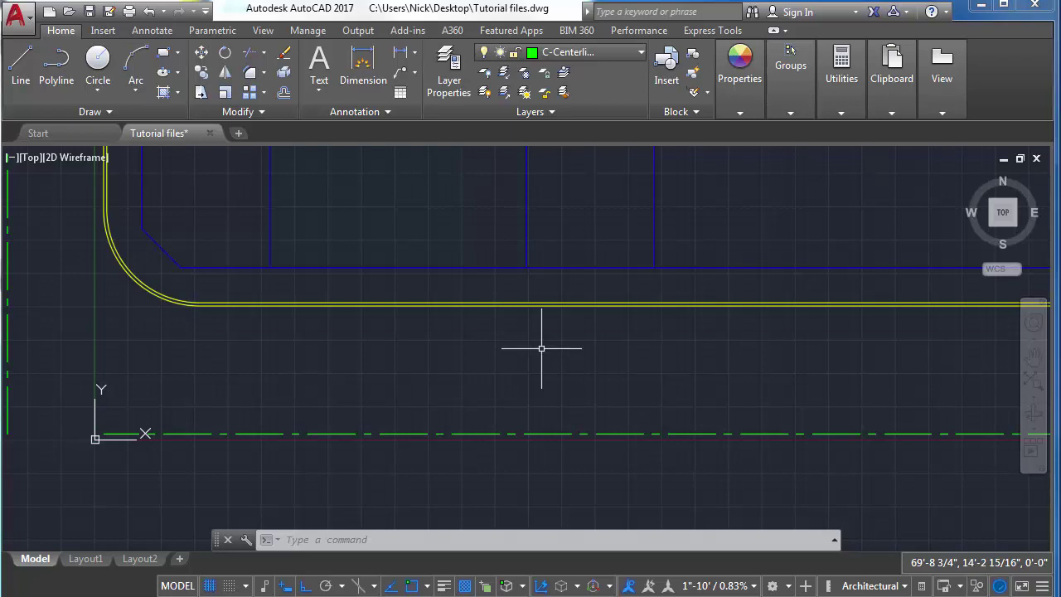
# Draw a 1' radius circle between the building line and the curb
pyautogui.press('Return')
pyautogui.scroll(2, 350, 269)
pyautogui.scroll(2, 244, 284)
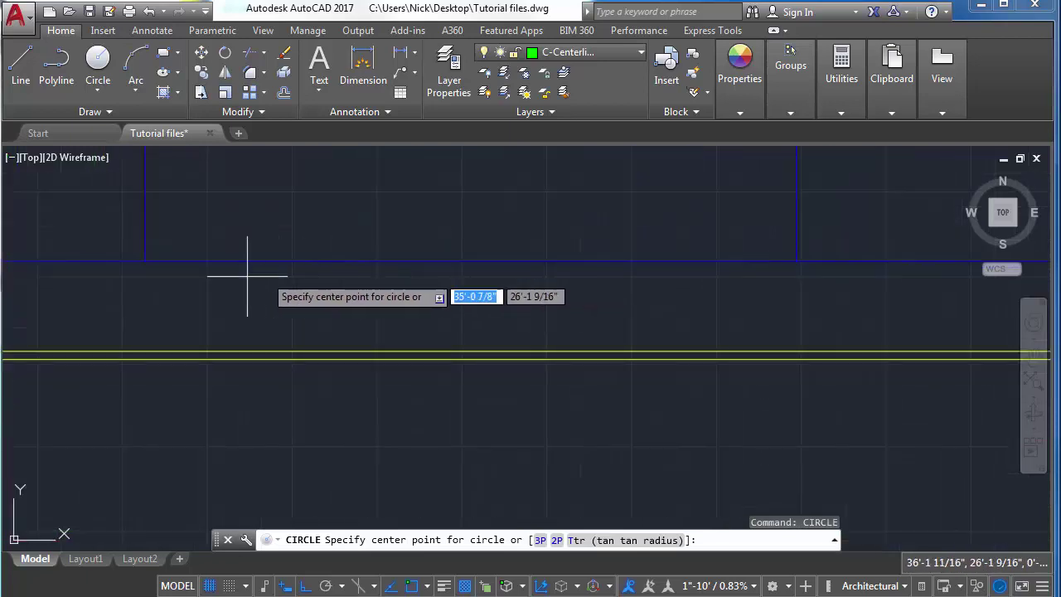
pyautogui.scroll(-1, 315, 292)
pyautogui.click(348, 301)
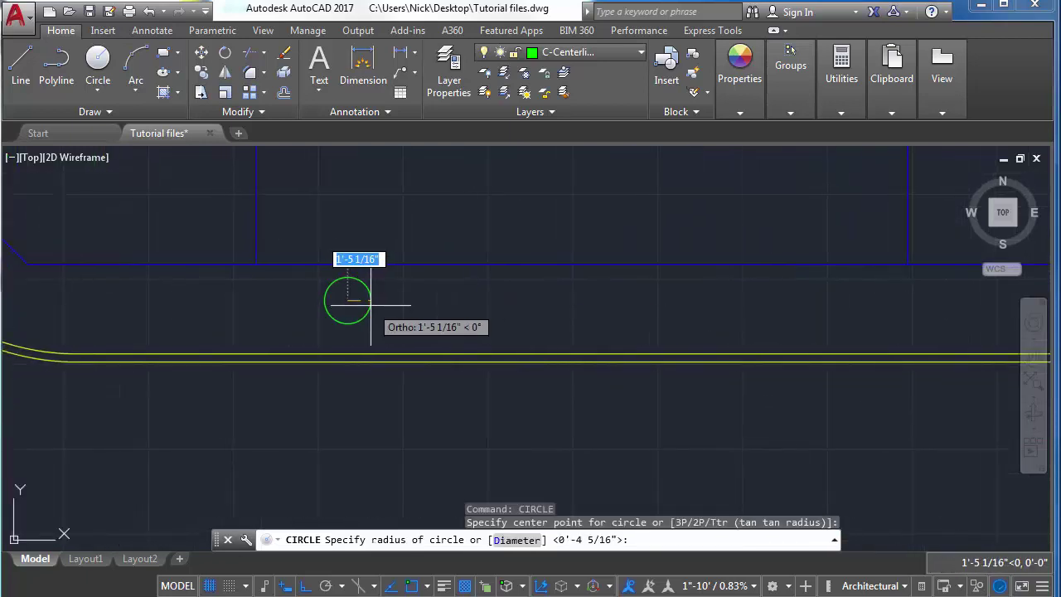
pyautogui.write("1'")
pyautogui.press('Return')
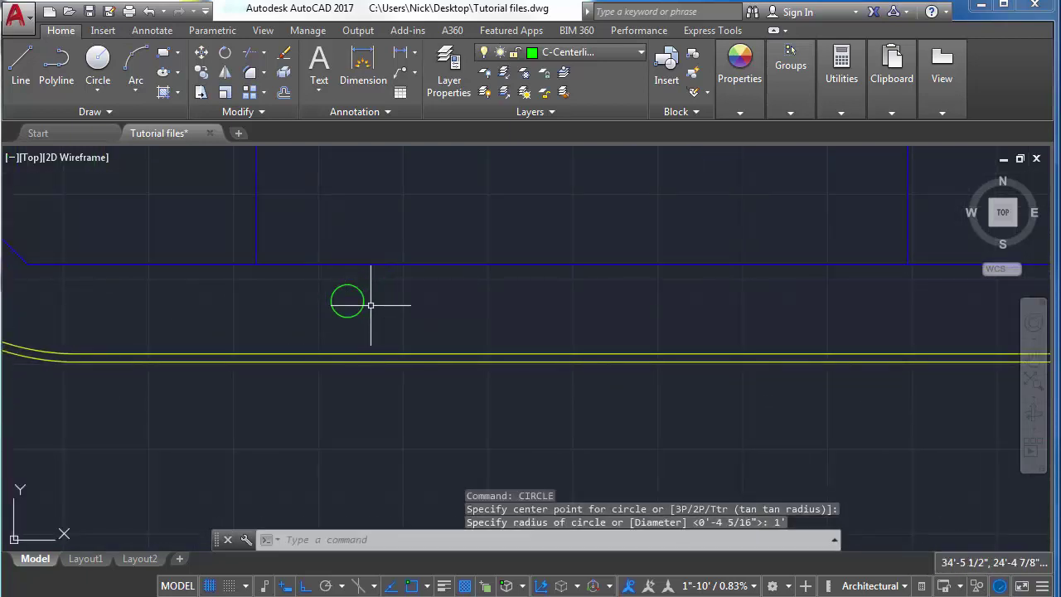
# Put the new circle on the C-Infrastructure layer
pyautogui.click(370, 305)
pyautogui.click(347, 292)
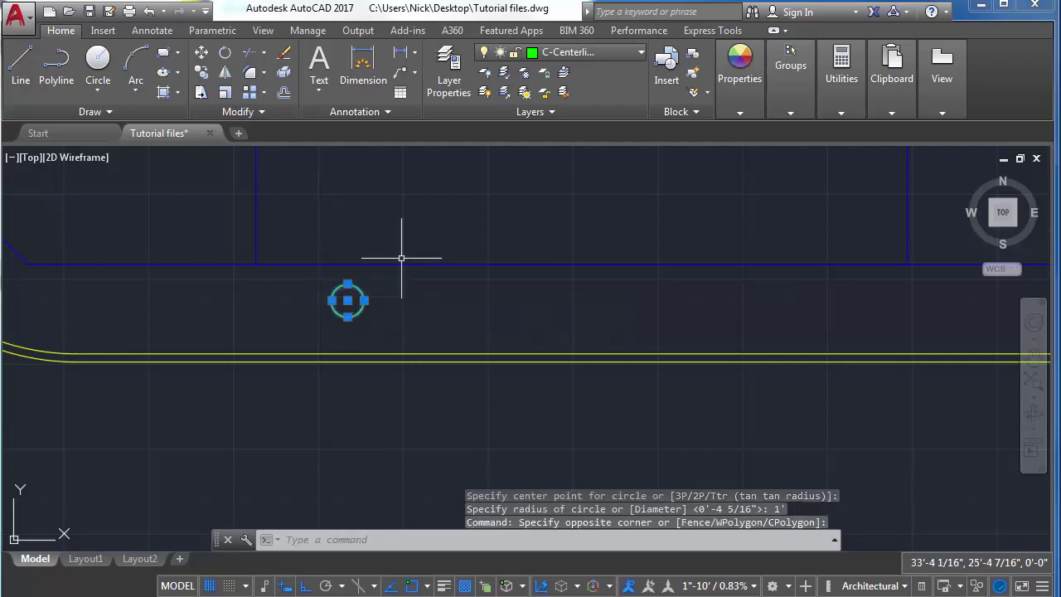
pyautogui.click(597, 53)
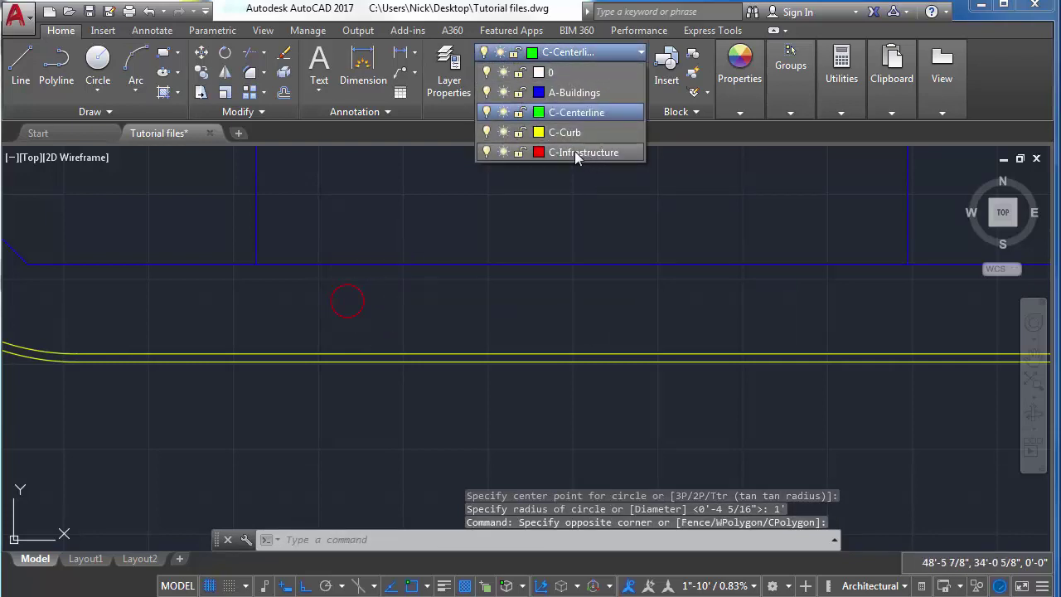
pyautogui.click(578, 153)
pyautogui.click(453, 279)
pyautogui.click(422, 301)
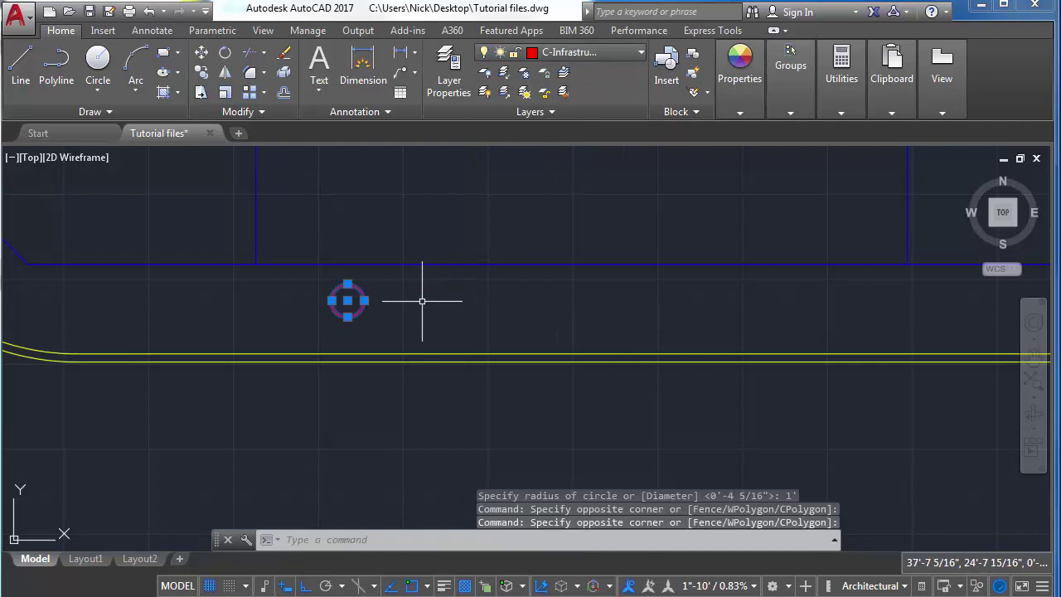
pyautogui.press('Escape')
# Make C-Infrastructure current and move the red circle straight down below the curb line
pyautogui.click(593, 55)
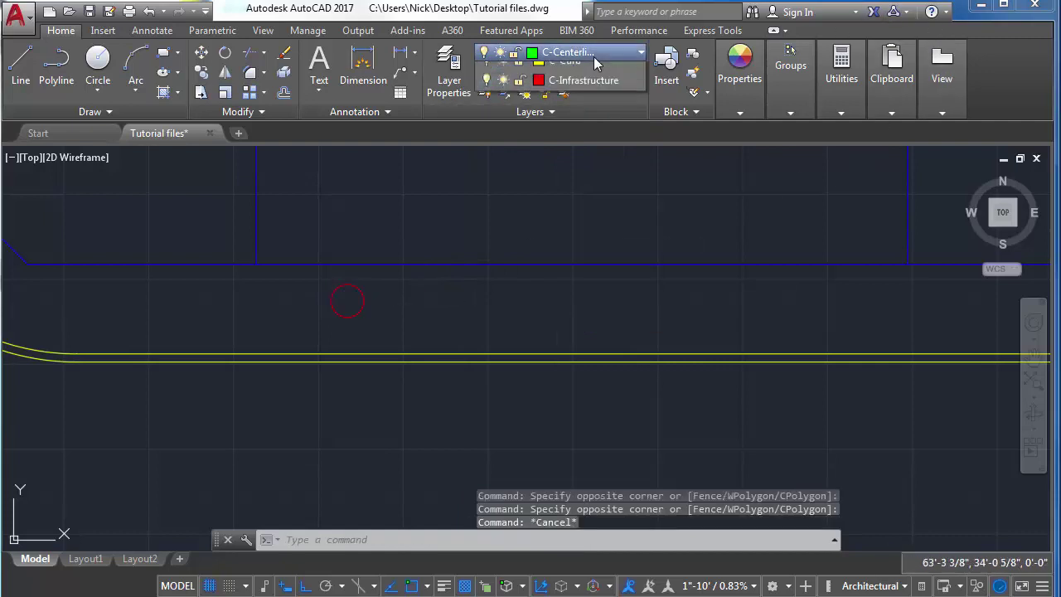
pyautogui.click(578, 151)
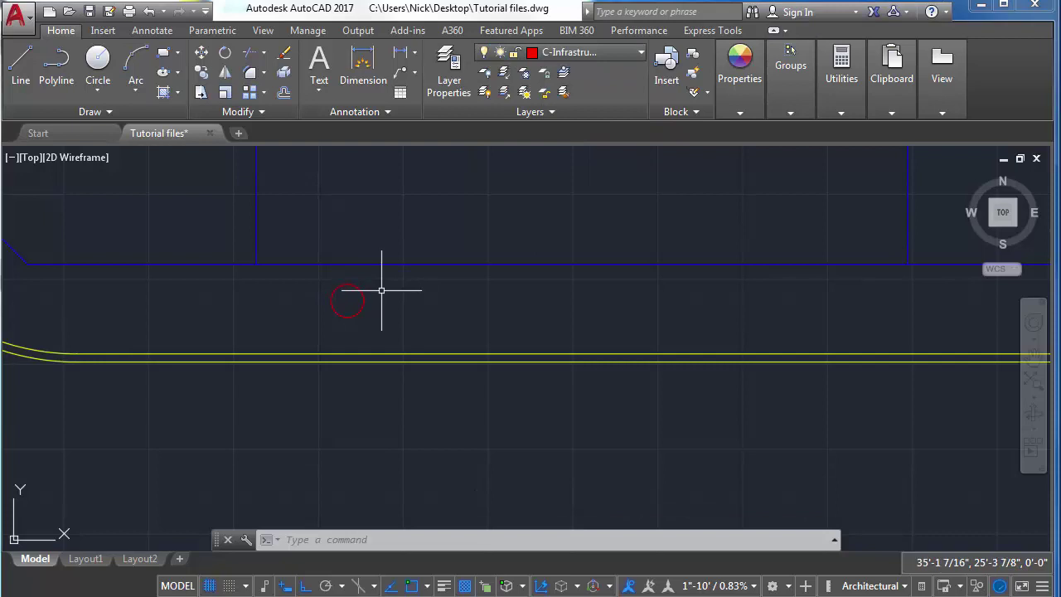
pyautogui.press('Return')
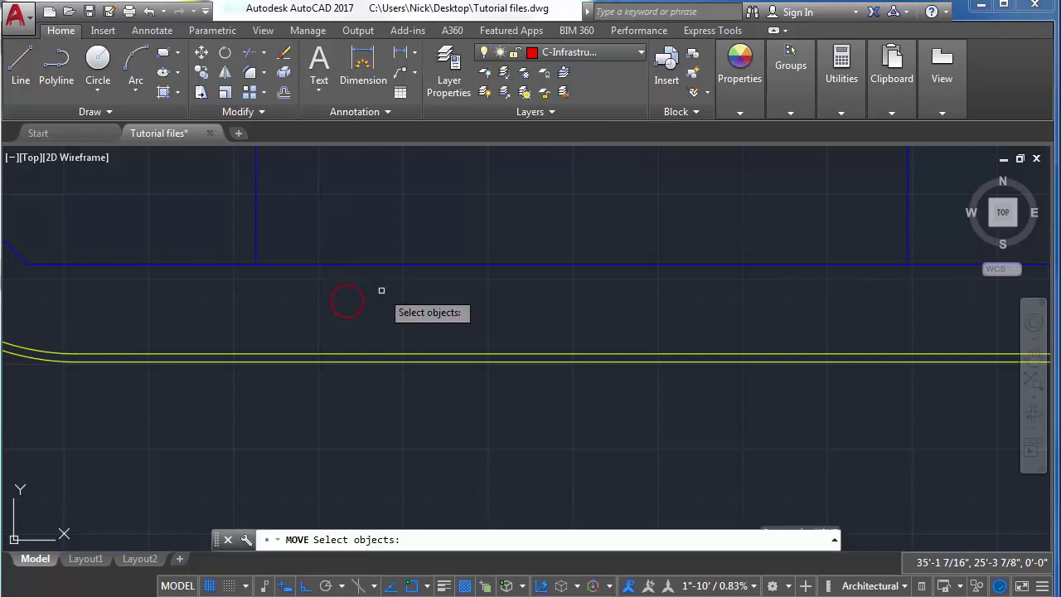
pyautogui.click(339, 288)
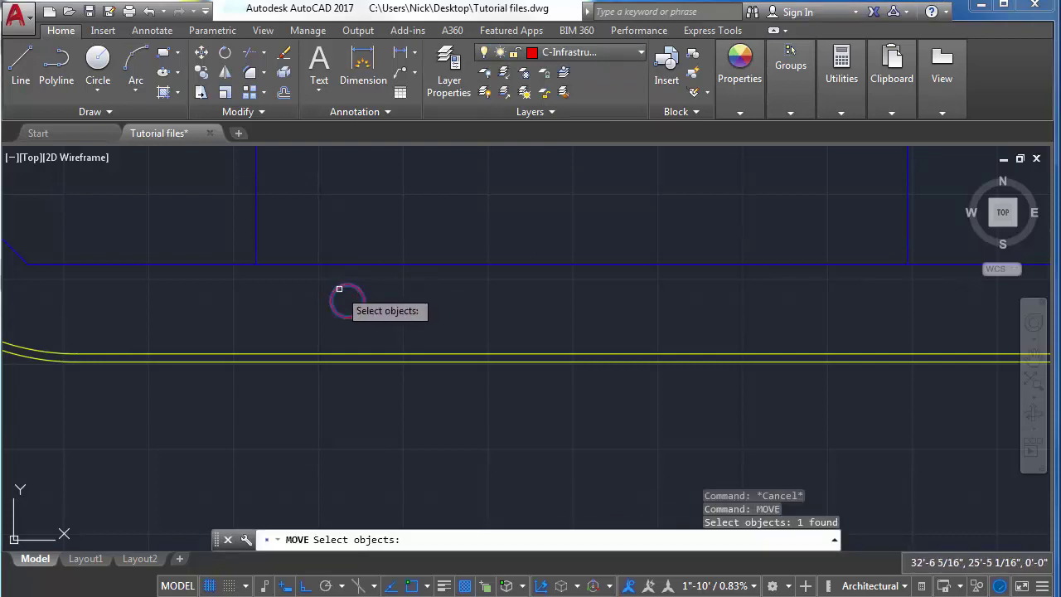
pyautogui.press('Return')
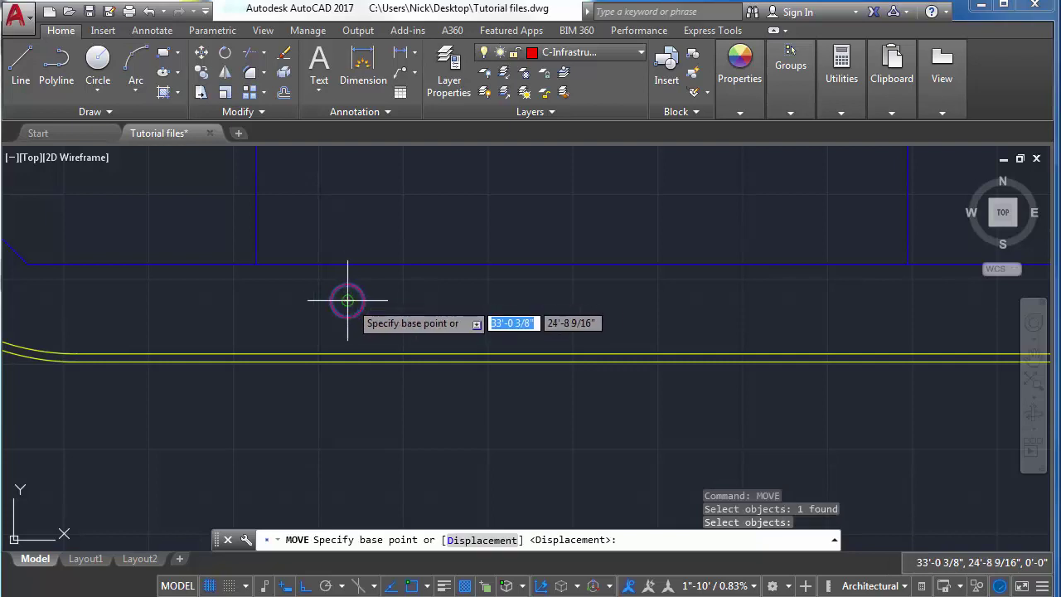
pyautogui.click(347, 299)
pyautogui.scroll(-4, 345, 343)
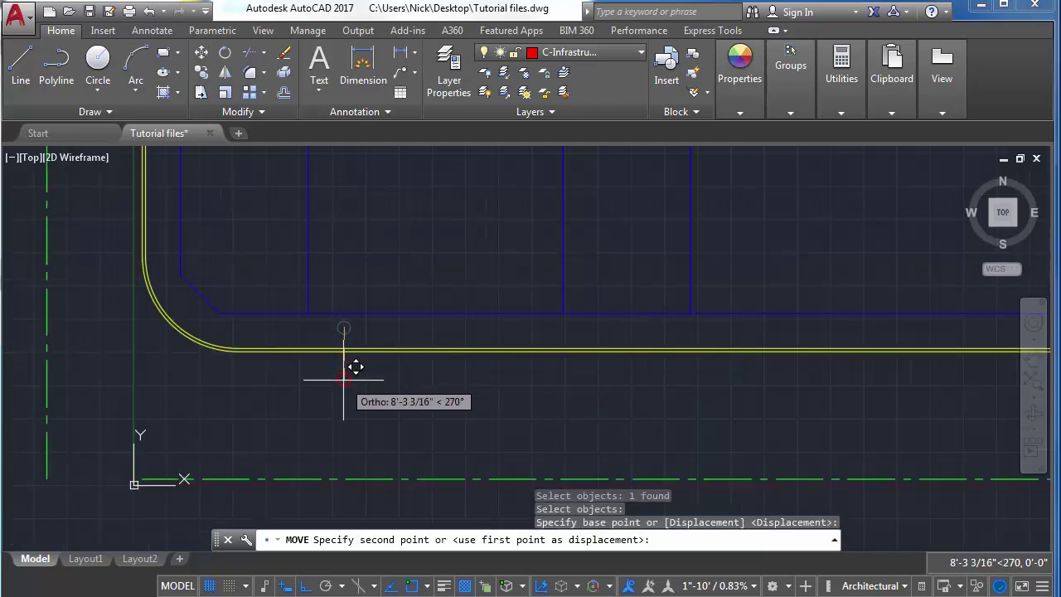
pyautogui.click(344, 377)
pyautogui.click(942, 70)
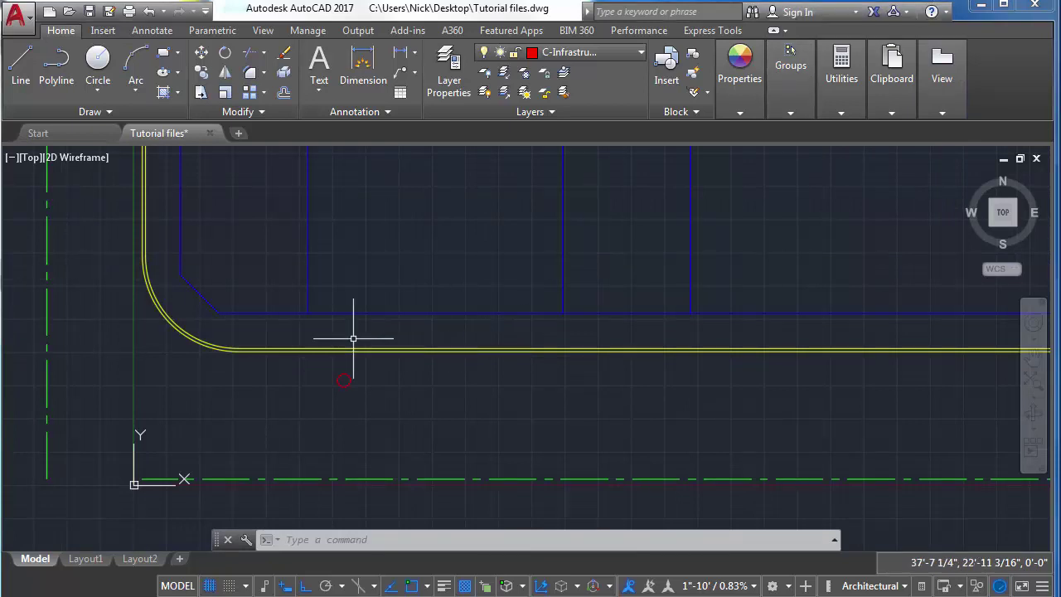
pyautogui.scroll(2, 344, 330)
pyautogui.scroll(2, 344, 330)
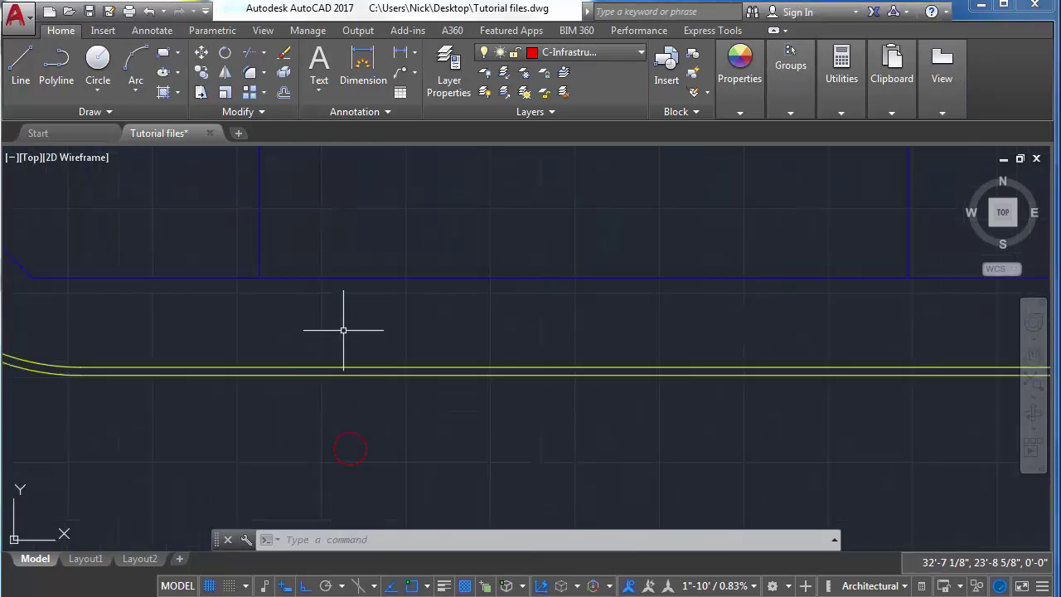
# Draw a 1' by 1.5' rectangle next to the circle
pyautogui.write('r')
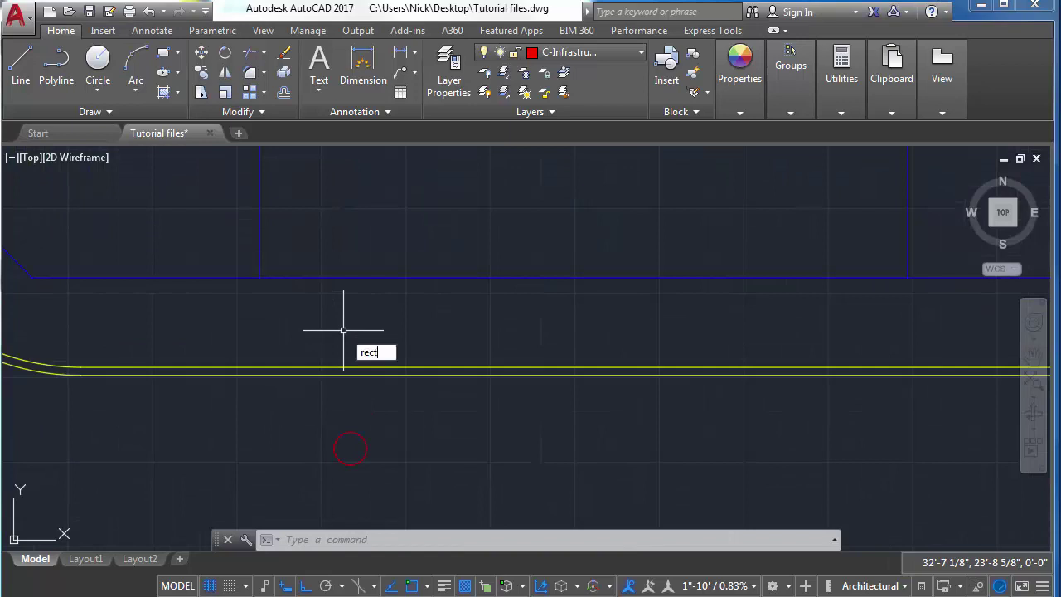
pyautogui.write('ect')
pyautogui.press('Return')
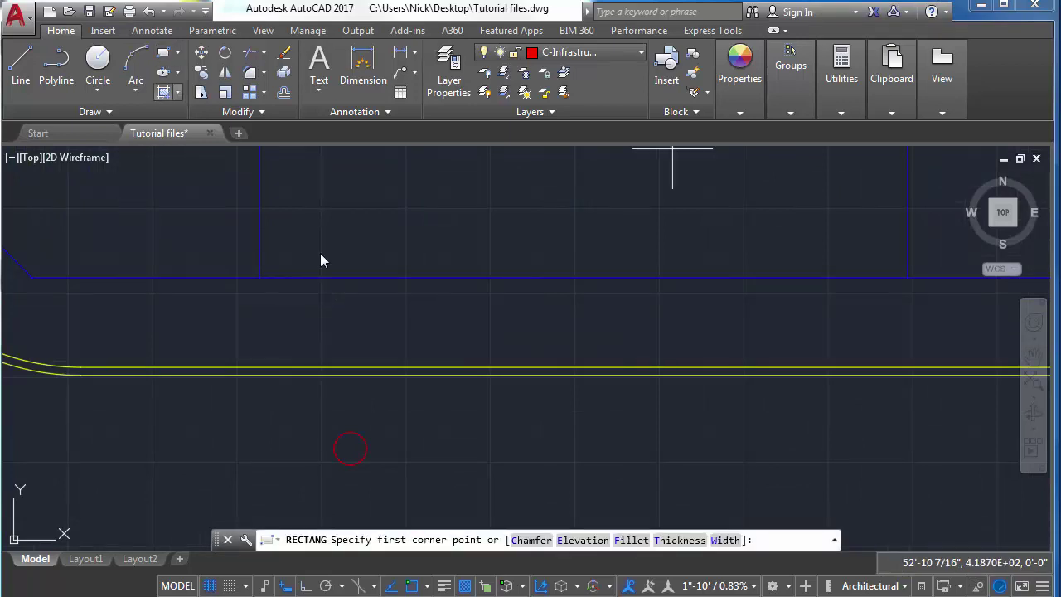
pyautogui.click(310, 303)
pyautogui.write("1'")
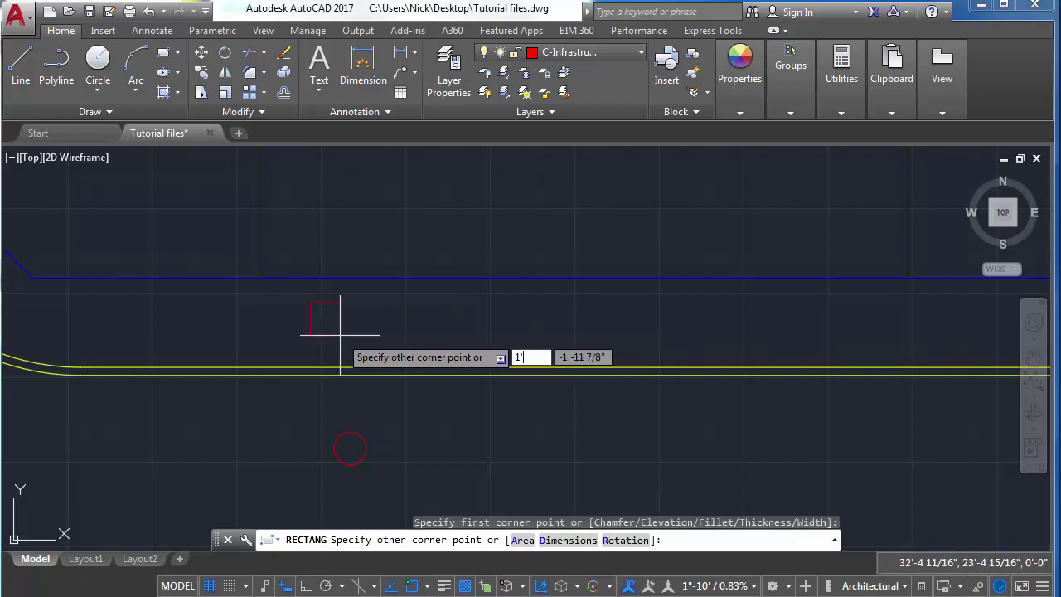
pyautogui.press('Tab')
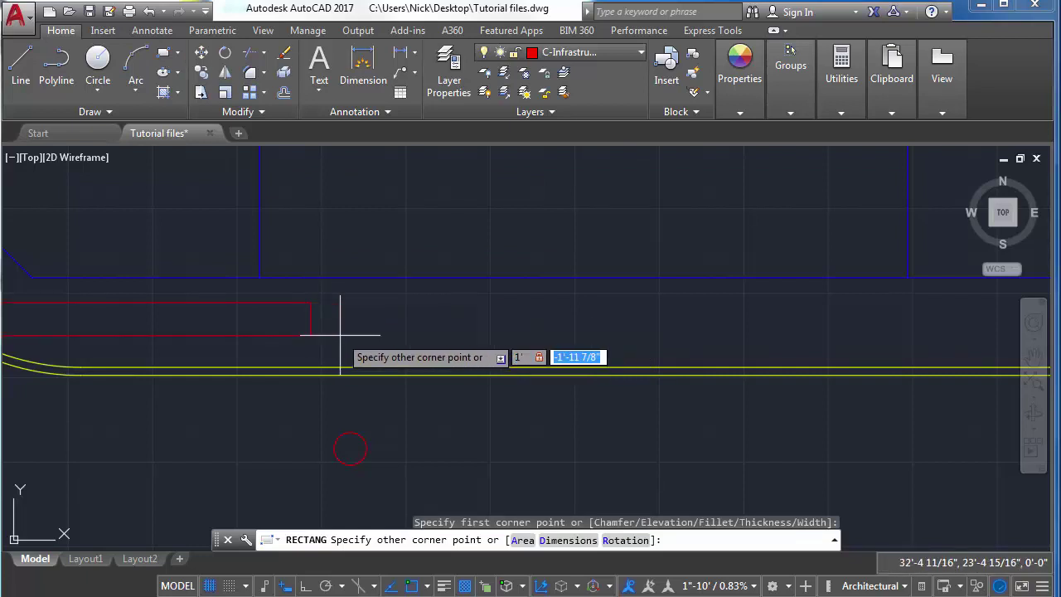
pyautogui.write('1')
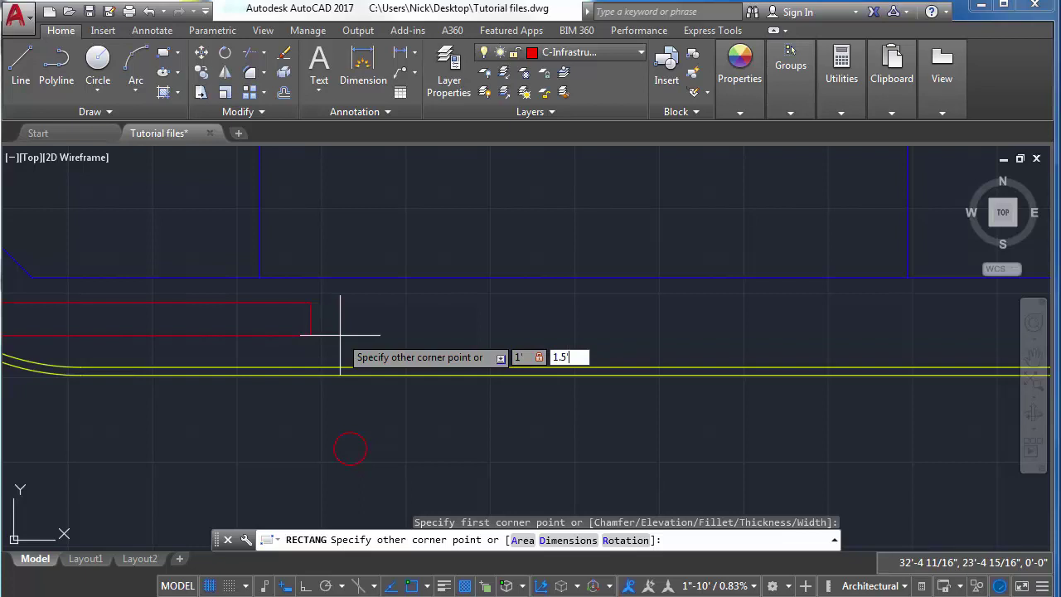
pyautogui.write(".5'")
pyautogui.press('Return')
pyautogui.scroll(3, 339, 332)
pyautogui.scroll(-1, 324, 273)
# Move the rectangle straight down so its bottom corner rests on the upper curb line
pyautogui.click(325, 271)
pyautogui.hotkey('ctrl', 'z')
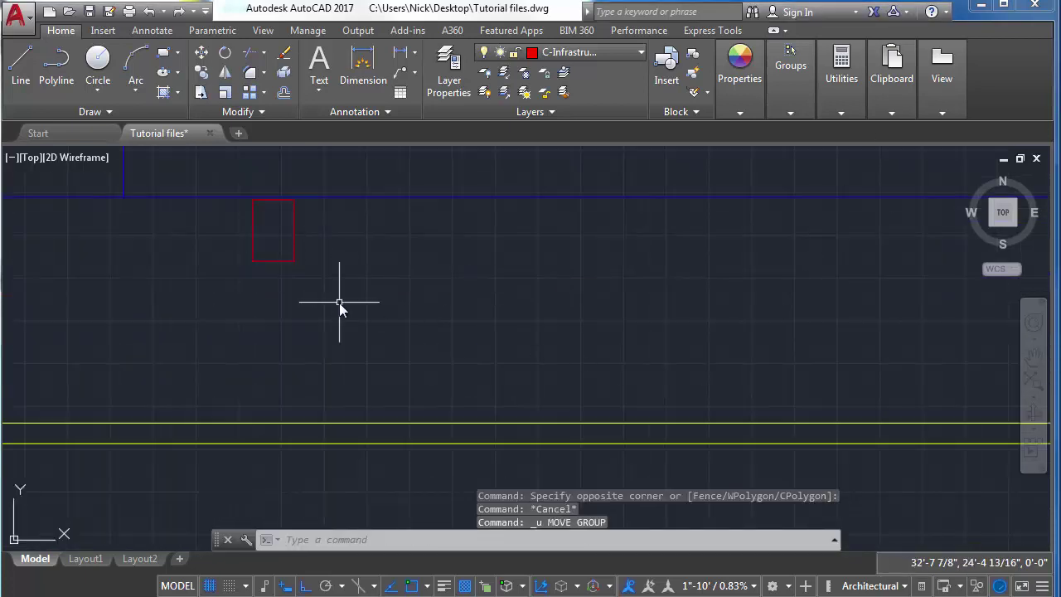
pyautogui.write('m')
pyautogui.press('Return')
pyautogui.click(265, 254)
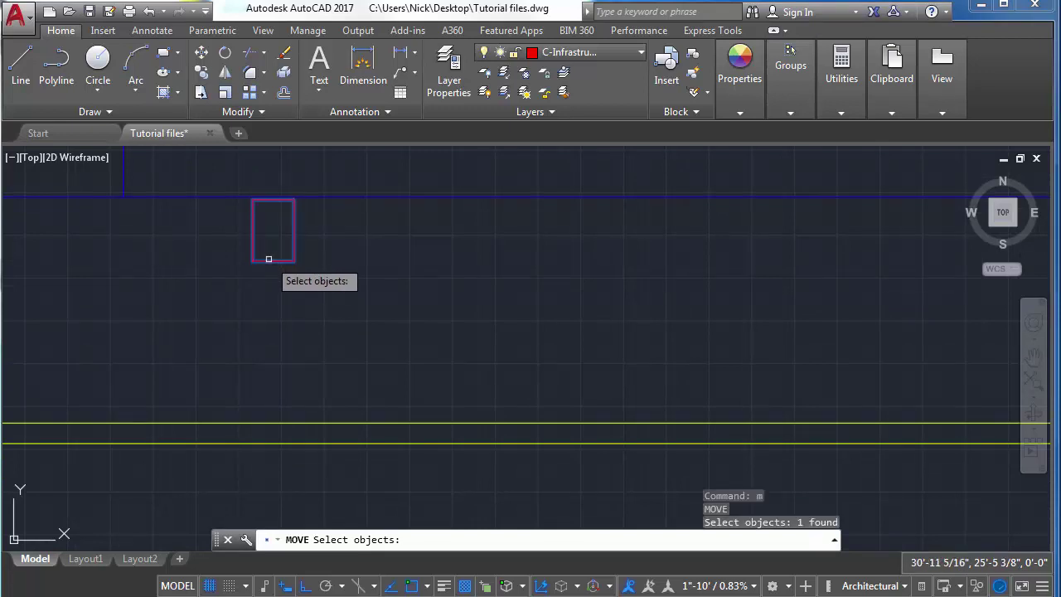
pyautogui.click(256, 260)
pyautogui.press('Return')
pyautogui.click(255, 261)
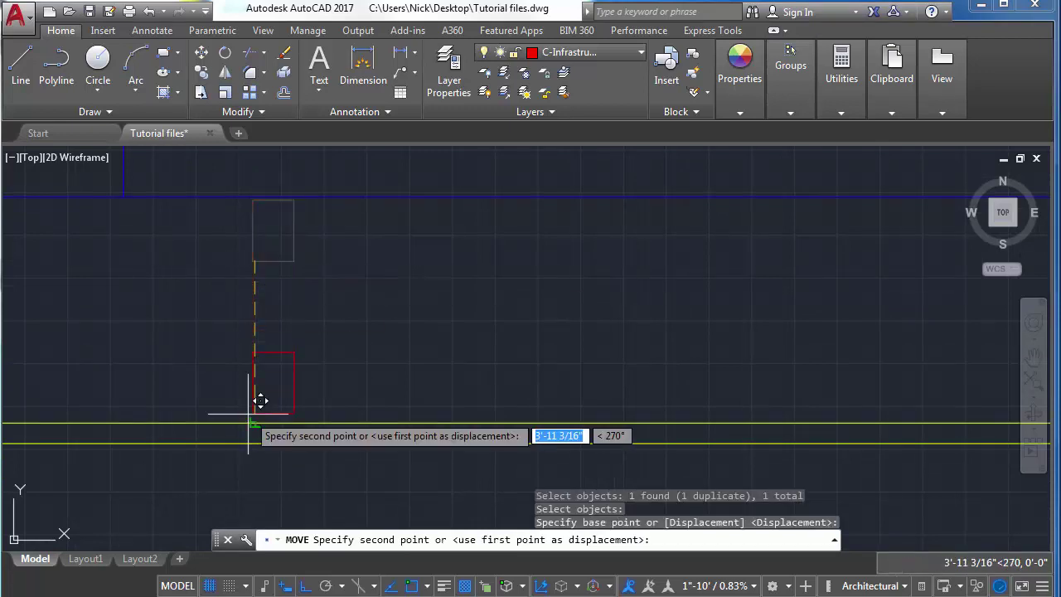
pyautogui.click(253, 423)
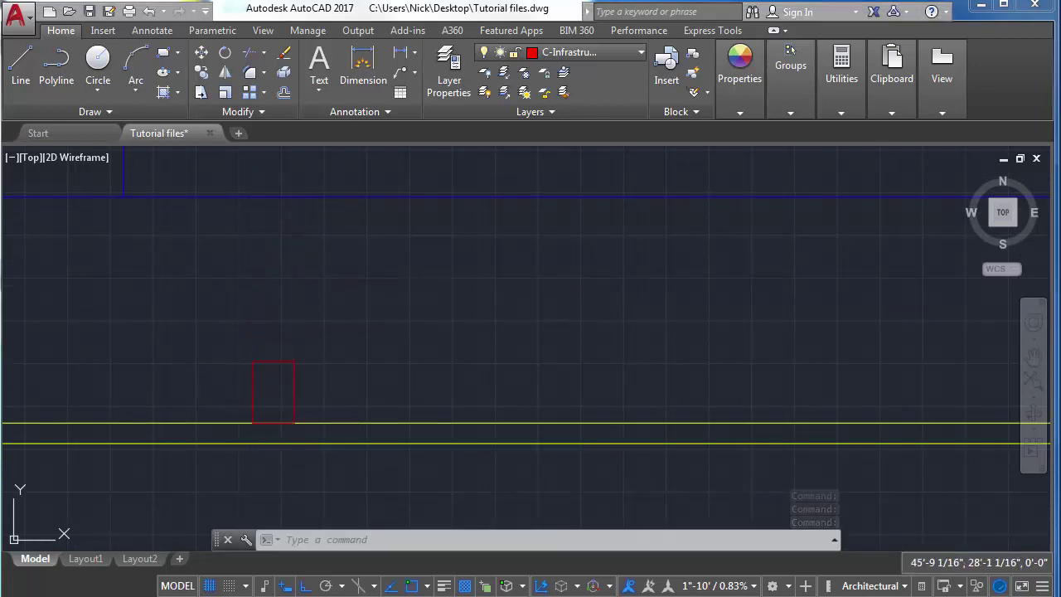
# Create layer C-Curb-Joint with grey colour 252 and make it the current layer
pyautogui.click(454, 71)
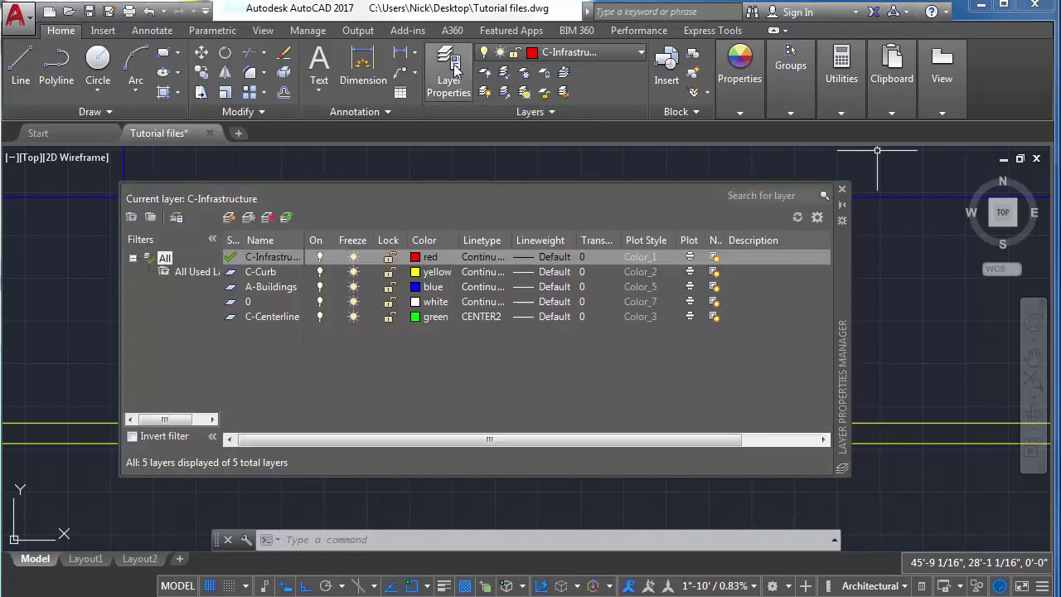
pyautogui.click(228, 218)
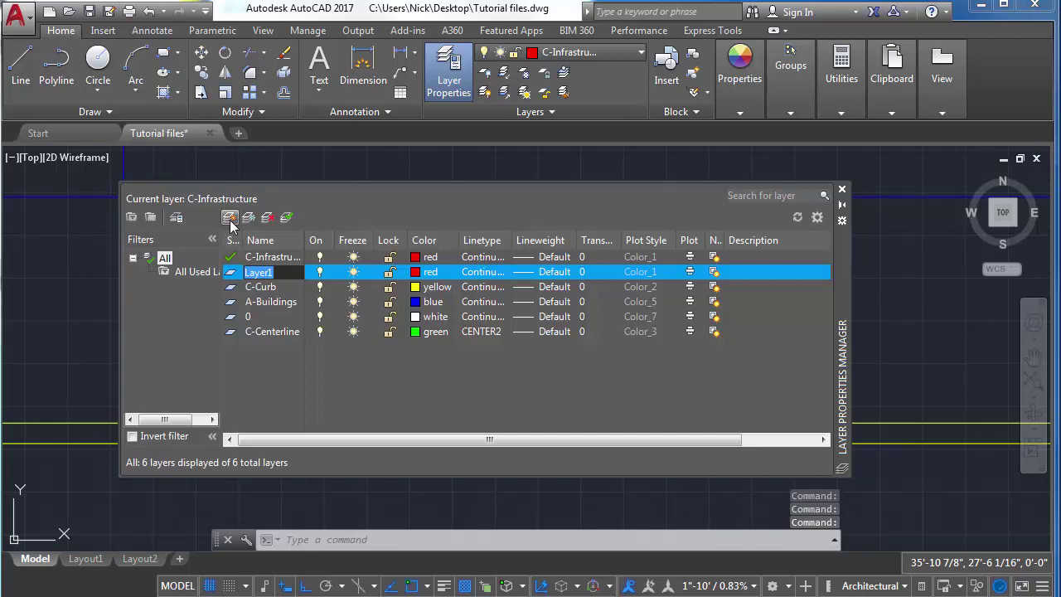
pyautogui.write('C-Curb-Joint')
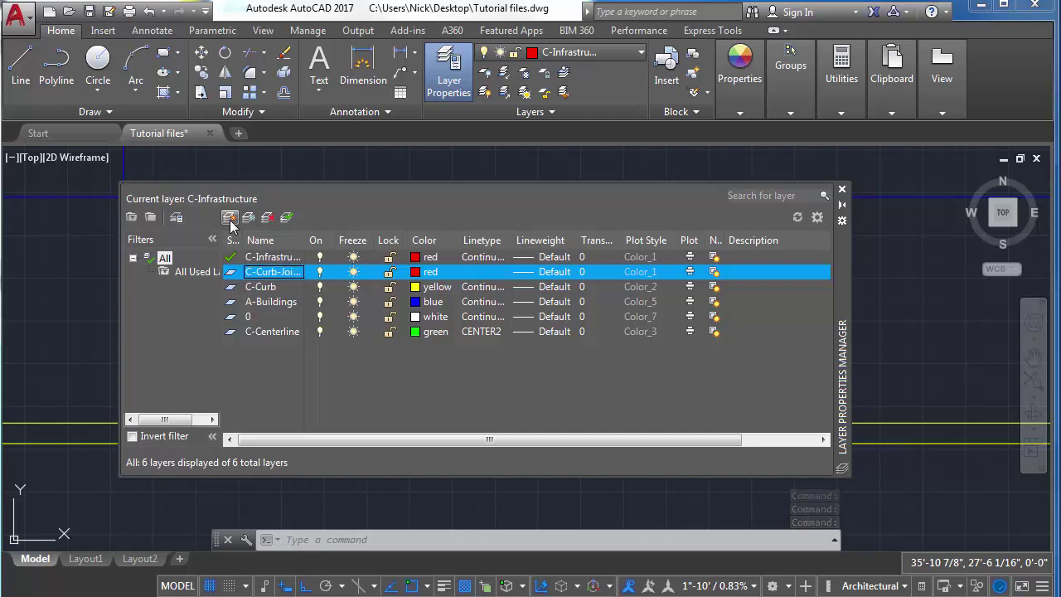
pyautogui.press('Return')
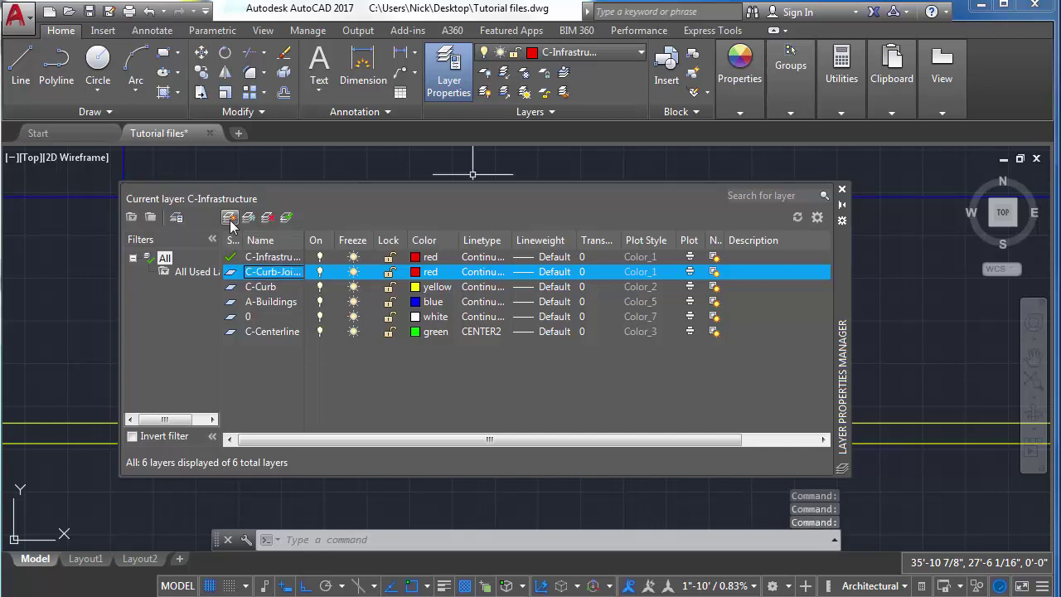
pyautogui.click(417, 272)
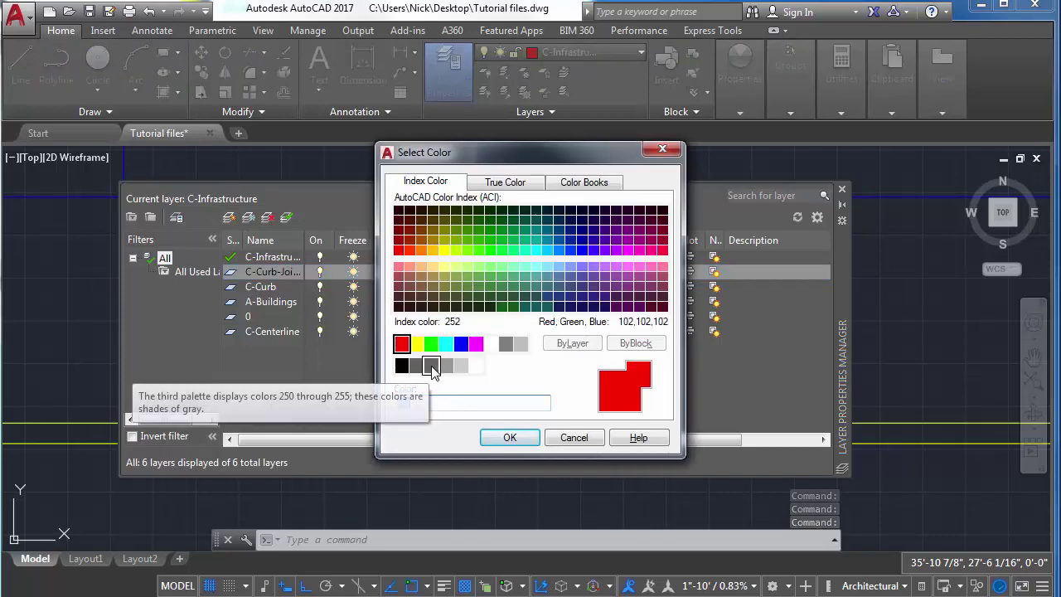
pyautogui.click(431, 366)
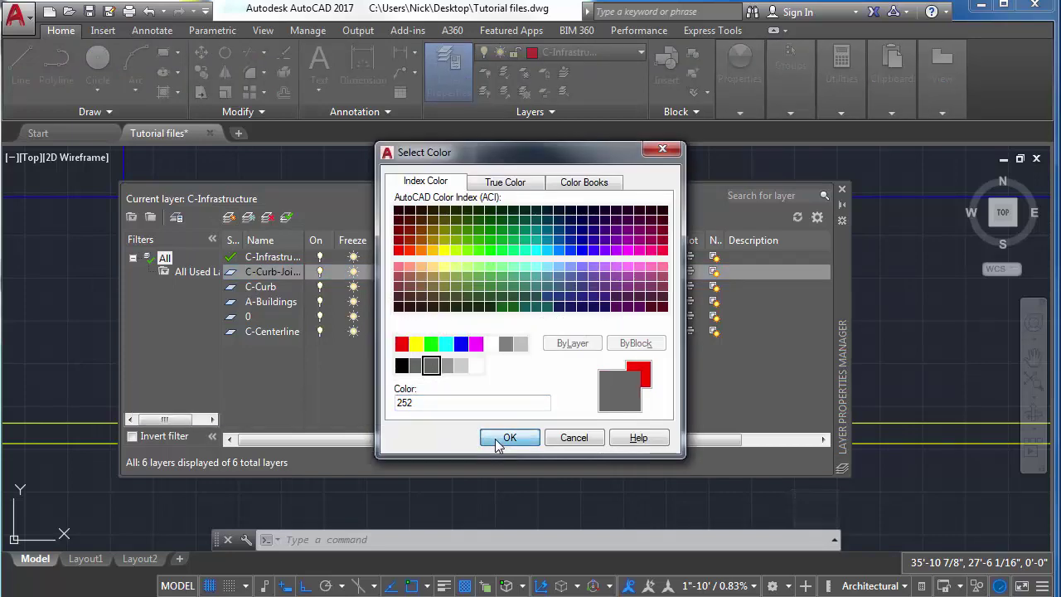
pyautogui.click(499, 445)
pyautogui.click(841, 189)
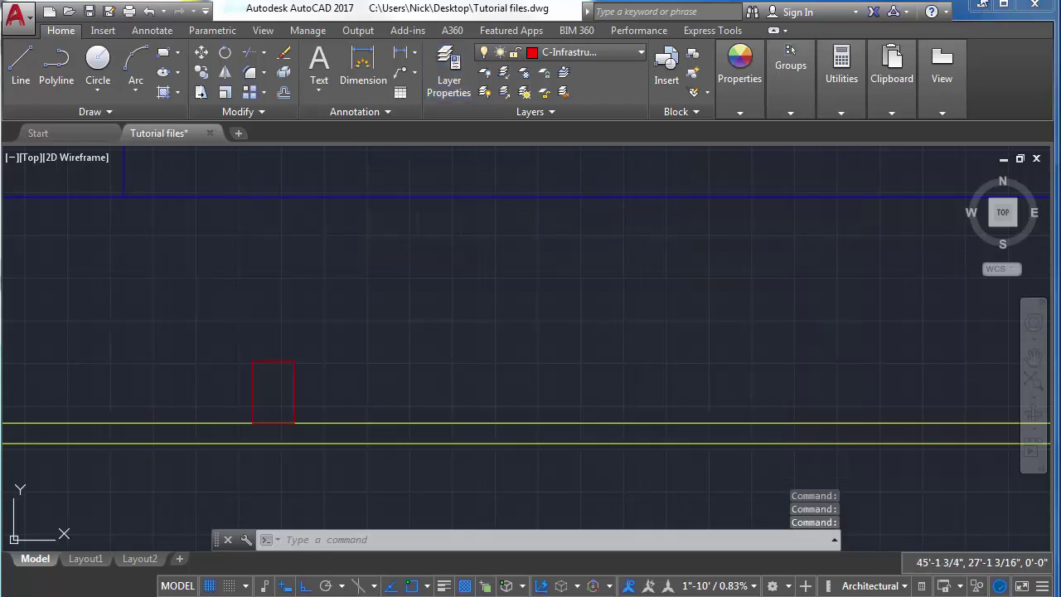
pyautogui.click(622, 52)
pyautogui.click(563, 146)
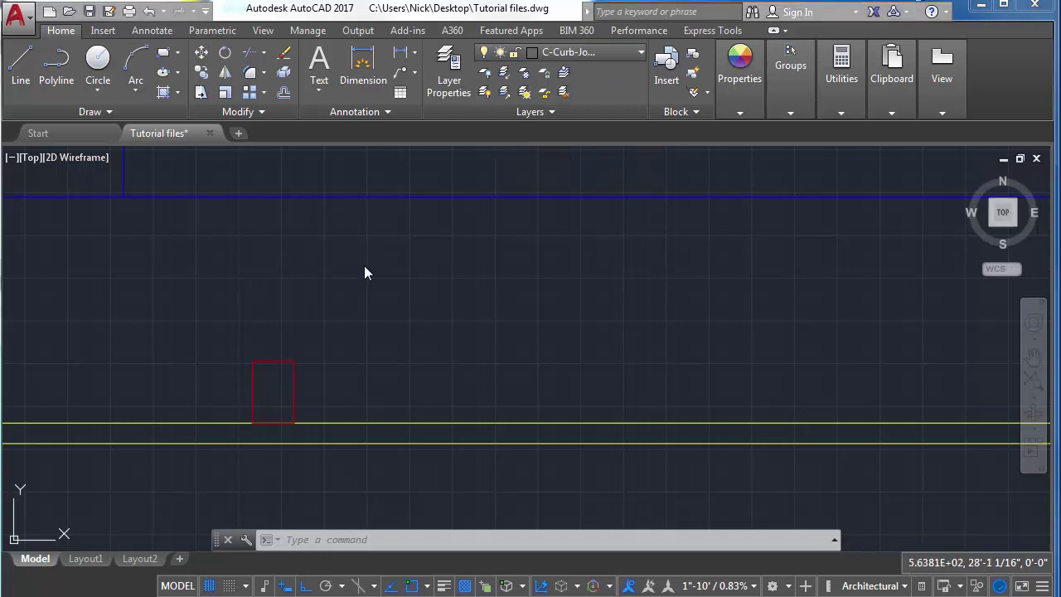
# Draw a vertical polyline joint from the curb line up to the building outline
pyautogui.scroll(-2, 315, 289)
pyautogui.moveTo(315, 290)
pyautogui.mouseDown(button='middle')
pyautogui.moveTo(545, 315)
pyautogui.moveTo(411, 308)
pyautogui.mouseUp(button='middle')
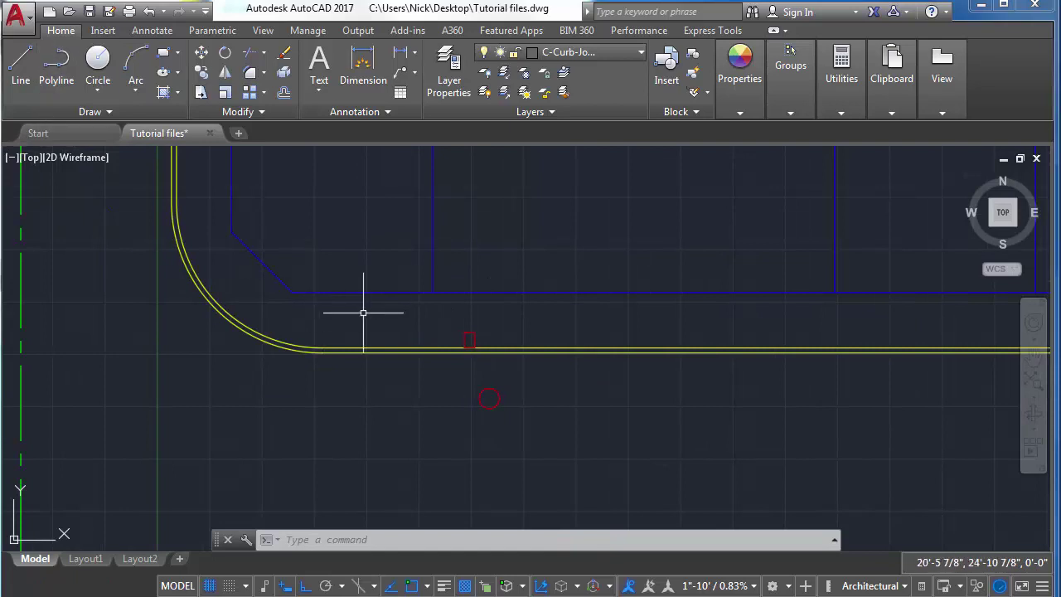
pyautogui.write('pl')
pyautogui.press('Return')
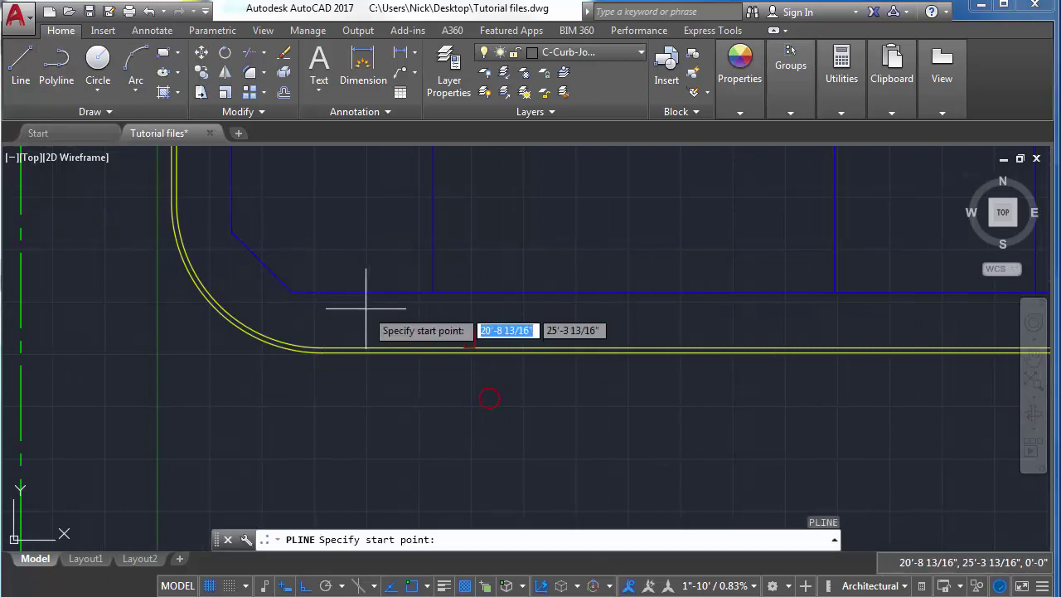
pyautogui.scroll(3, 366, 313)
pyautogui.click(249, 395)
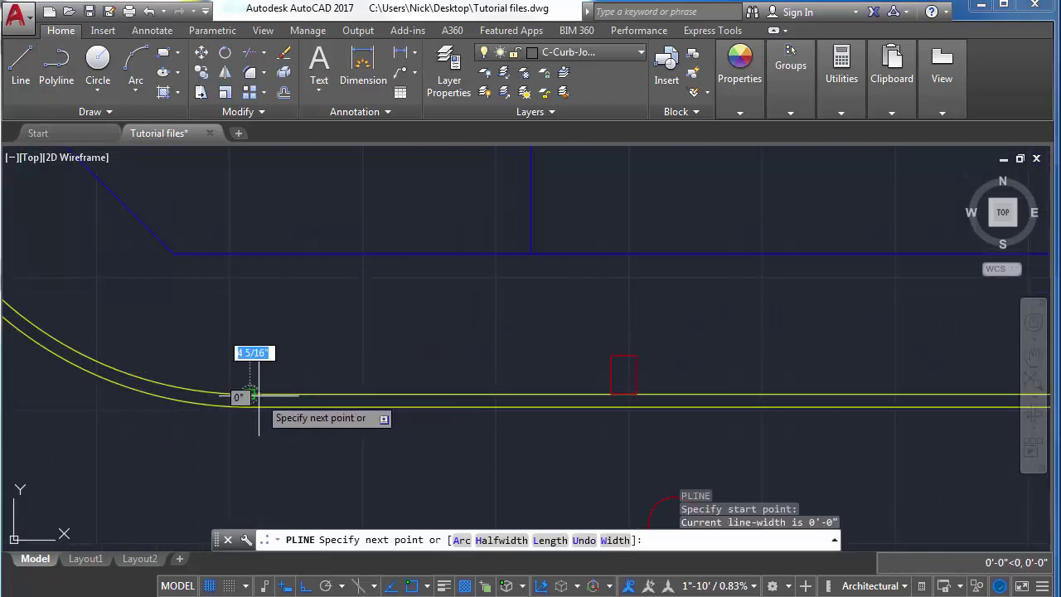
pyautogui.click(249, 255)
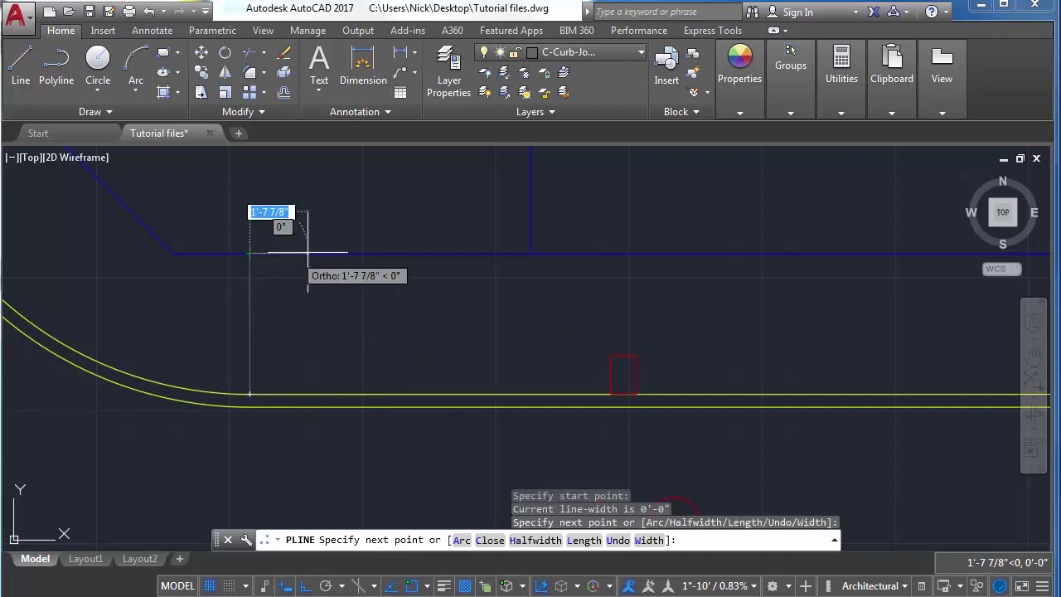
pyautogui.press('Escape')
pyautogui.click(265, 332)
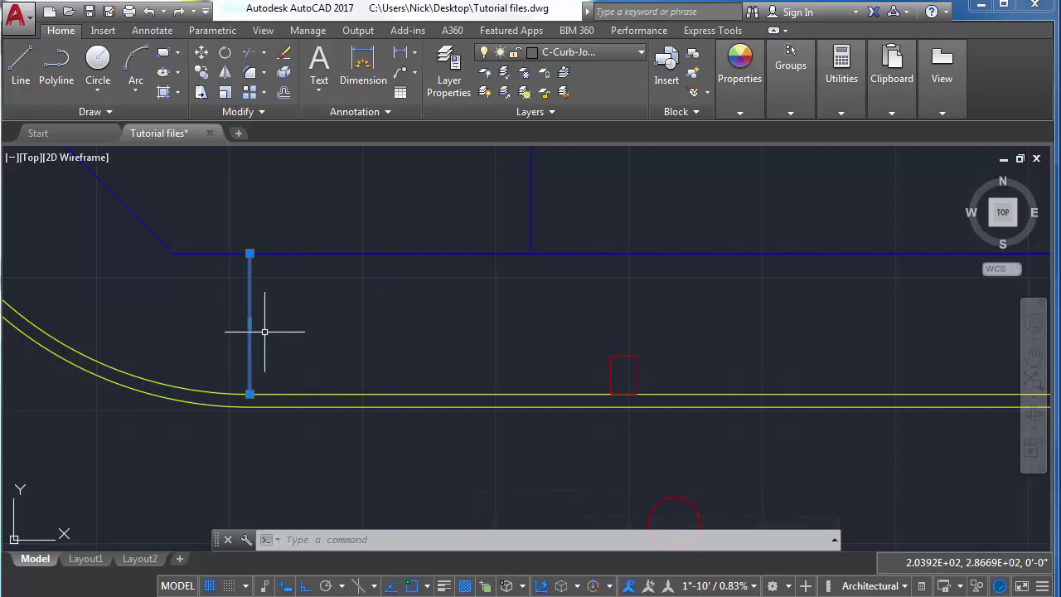
# Array the joint line rectangularly into 15 columns spaced 10' apart in one row
pyautogui.write('array')
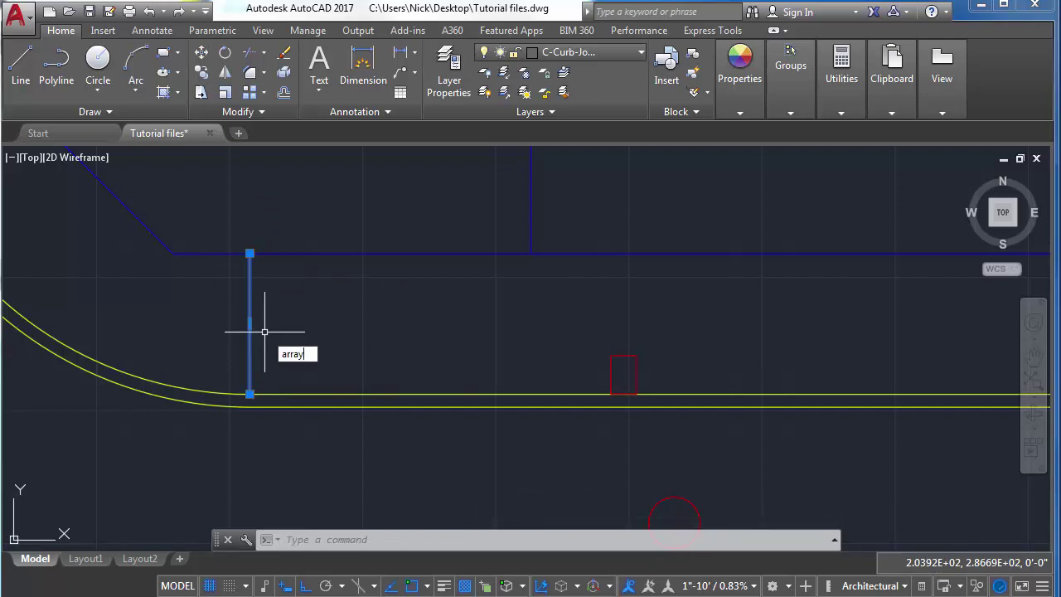
pyautogui.press('Return')
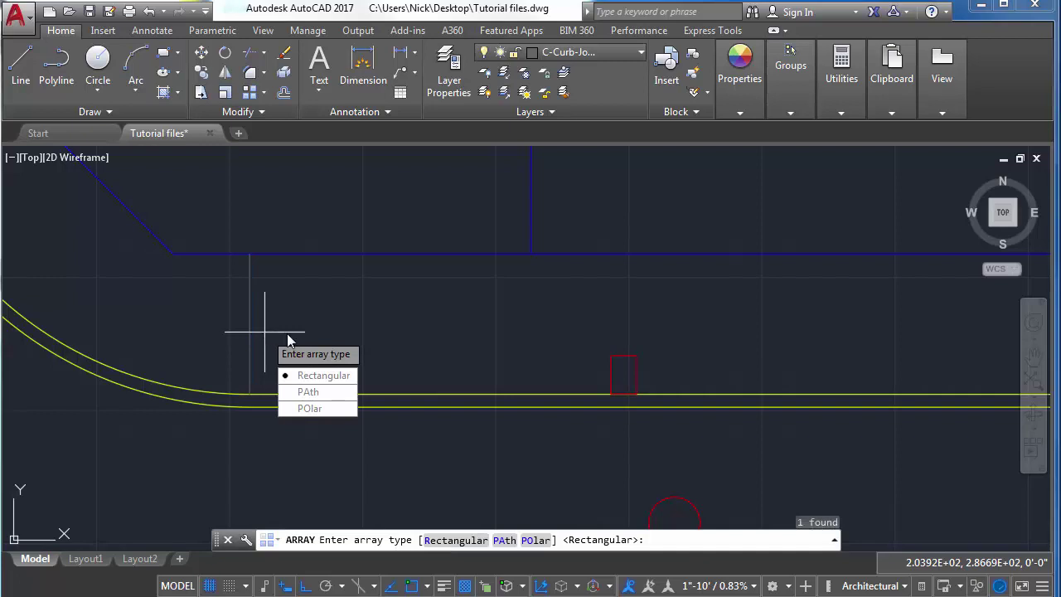
pyautogui.click(319, 375)
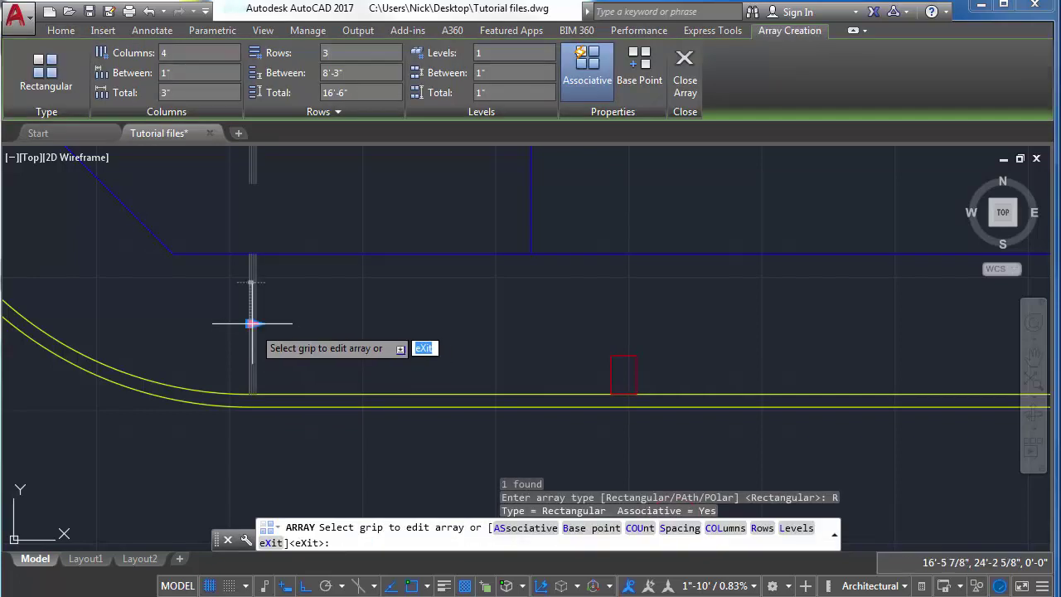
pyautogui.write('s')
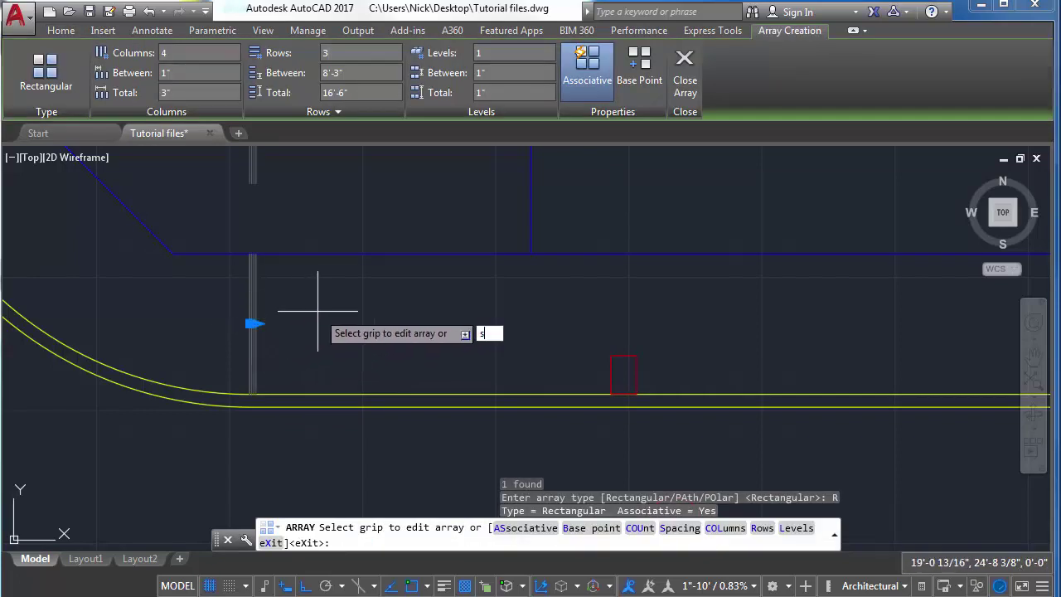
pyautogui.press('Return')
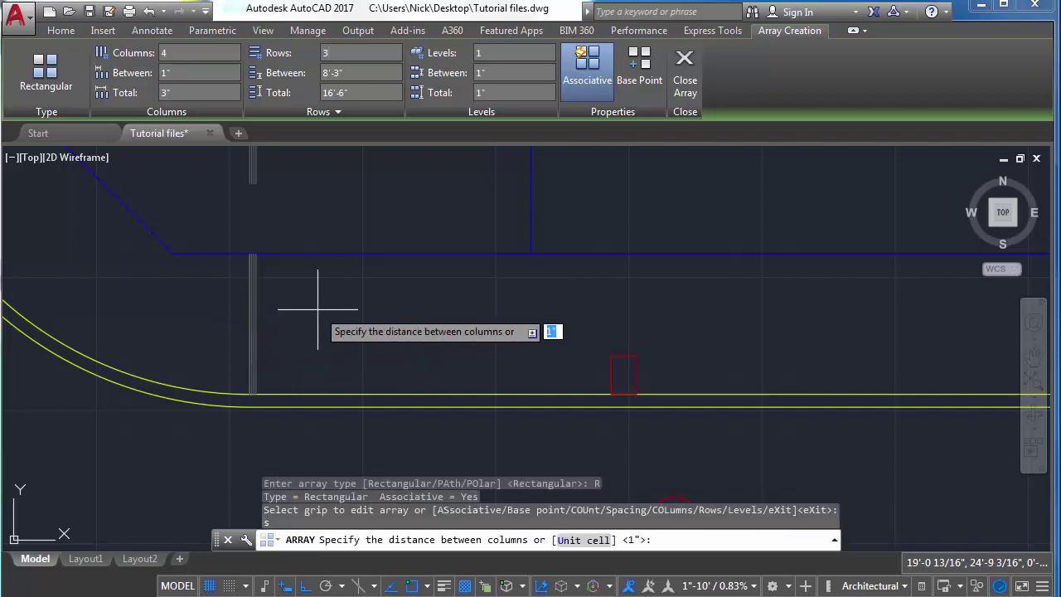
pyautogui.press('Return')
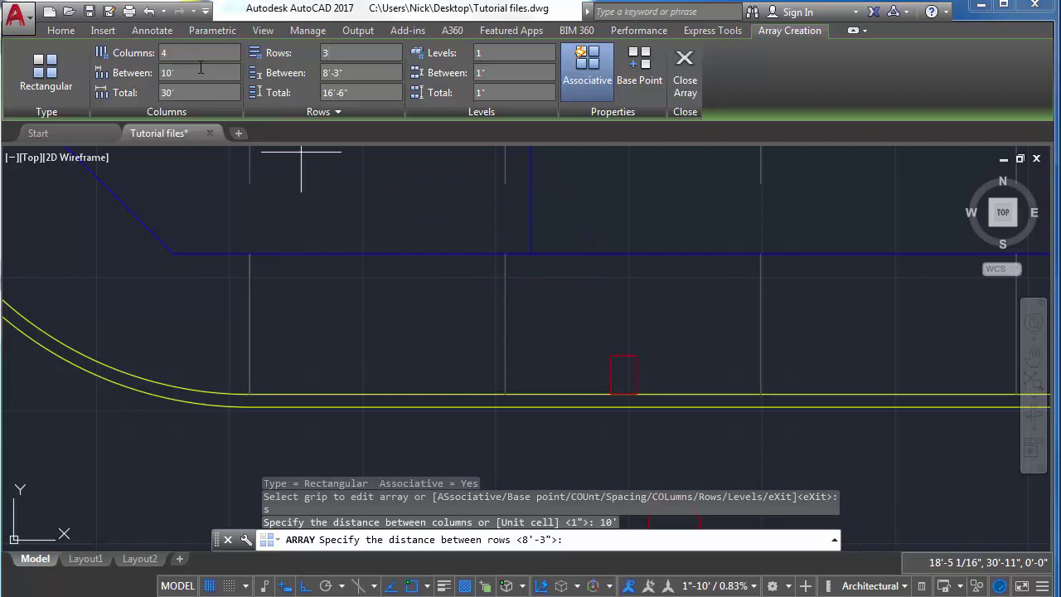
pyautogui.scroll(-5, 350, 237)
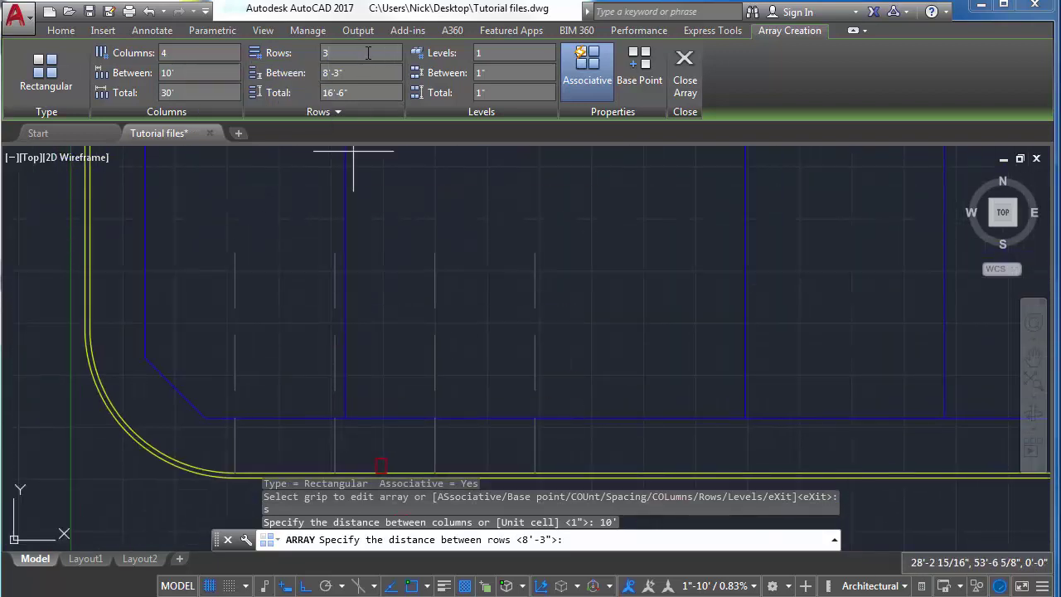
pyautogui.press('Escape')
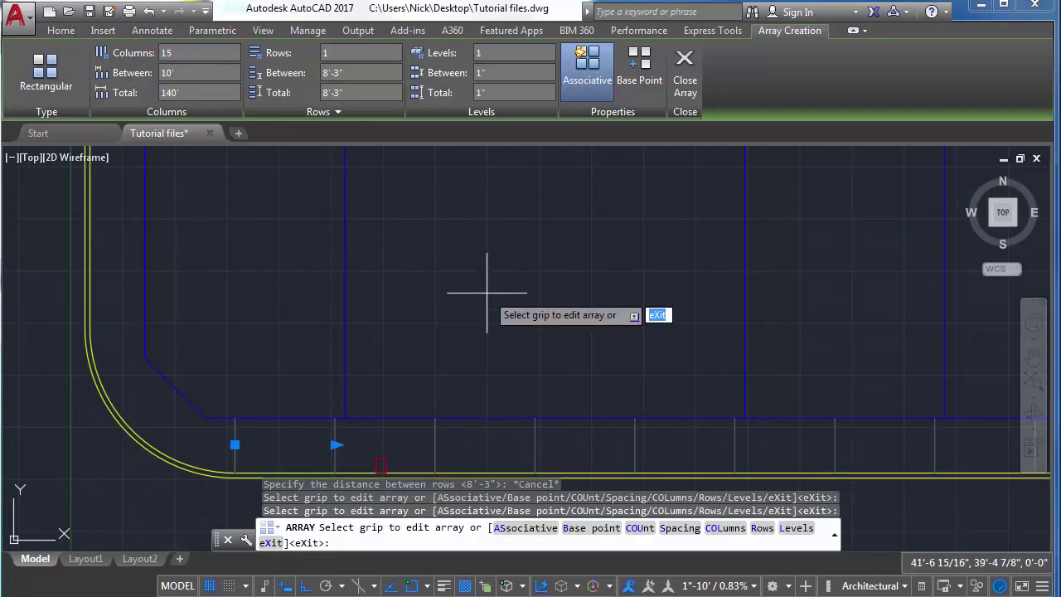
pyautogui.press('Return')
pyautogui.scroll(-8, 487, 291)
pyautogui.scroll(3, 486, 291)
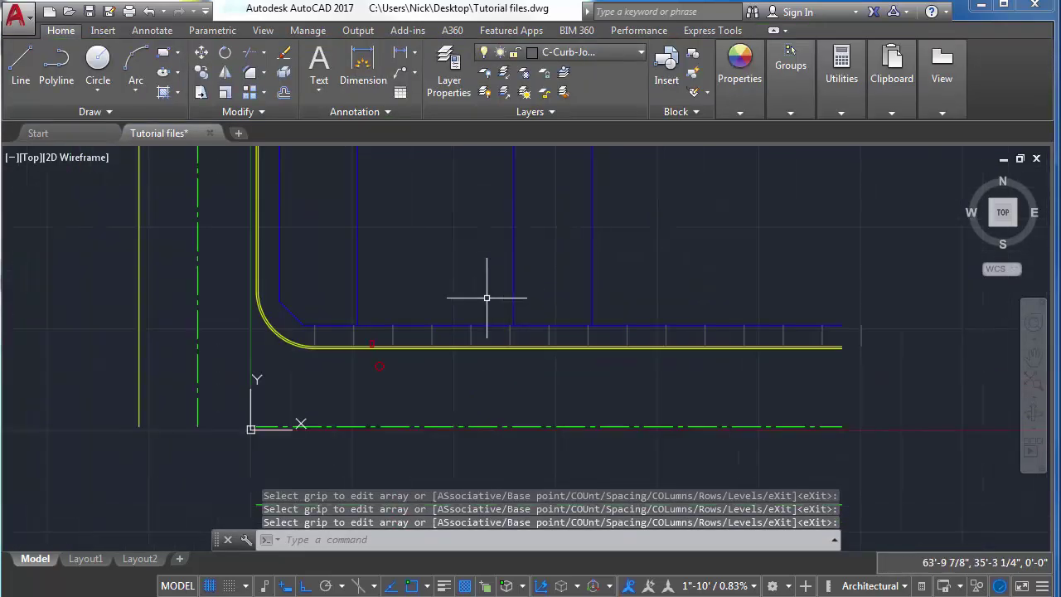
pyautogui.scroll(6, 414, 315)
pyautogui.scroll(-4, 431, 341)
pyautogui.scroll(1, 580, 327)
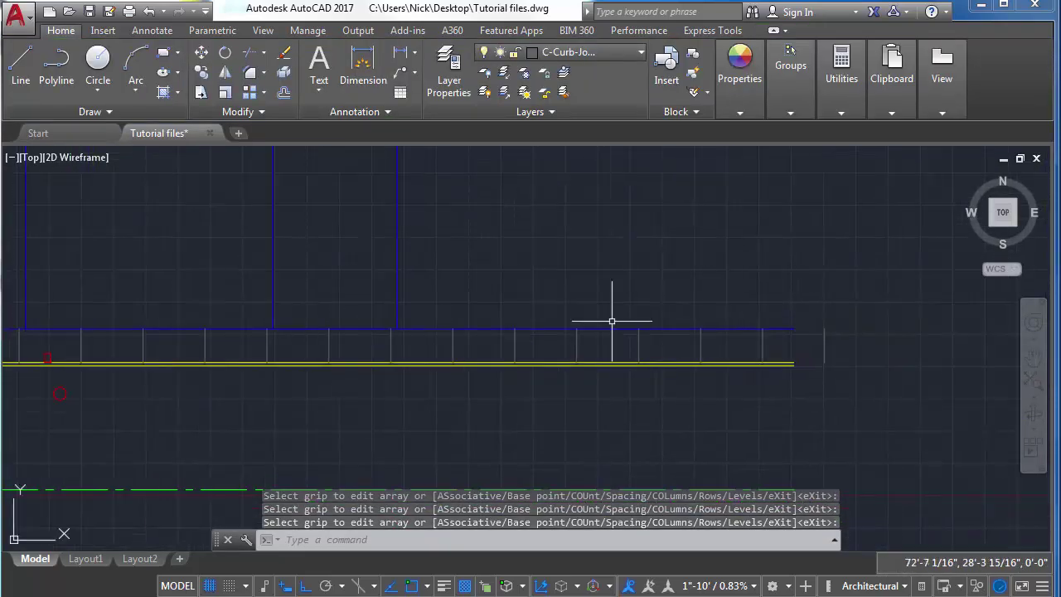